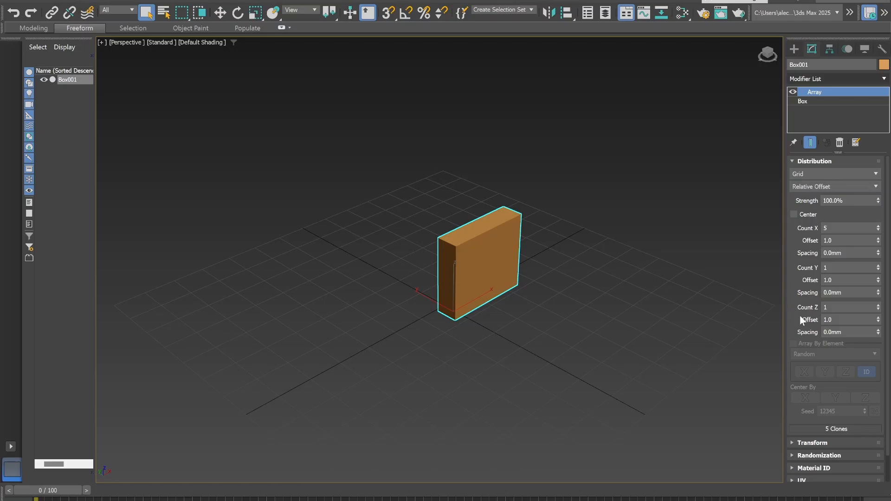
Set the box array's X and Y counts to 10, with a relative offset of 2.0 on both axes.
left_click(836, 241)
type("100")
key("Return")
type("2")
key("Return")
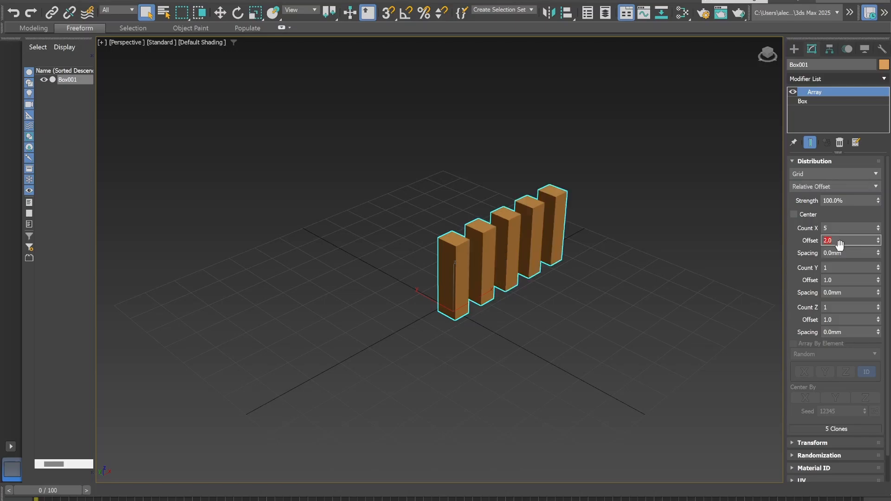
left_click(840, 228)
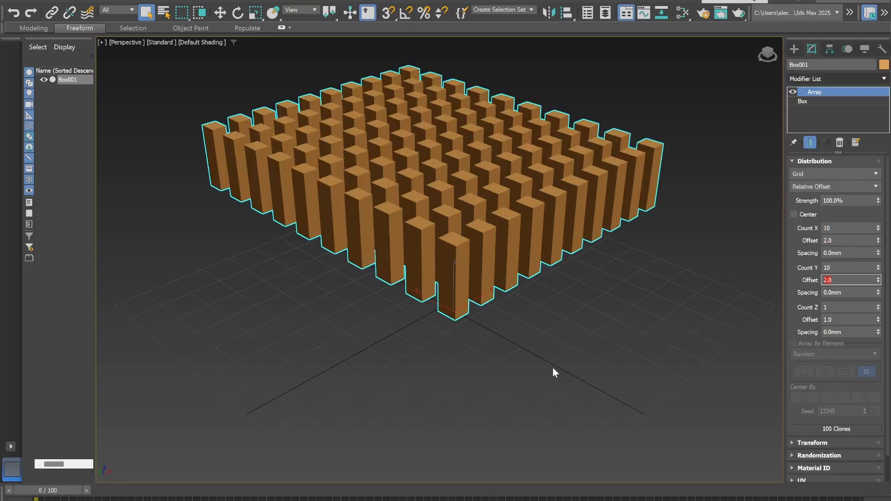
Set the array's Z count to 3 and its Z offset to 1.5.
scroll(656, 274, "down", 3)
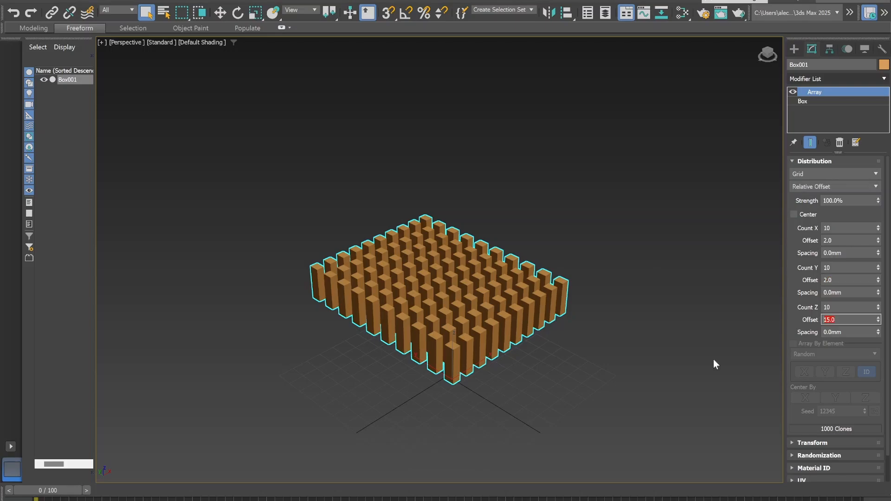
type("2")
key("Return")
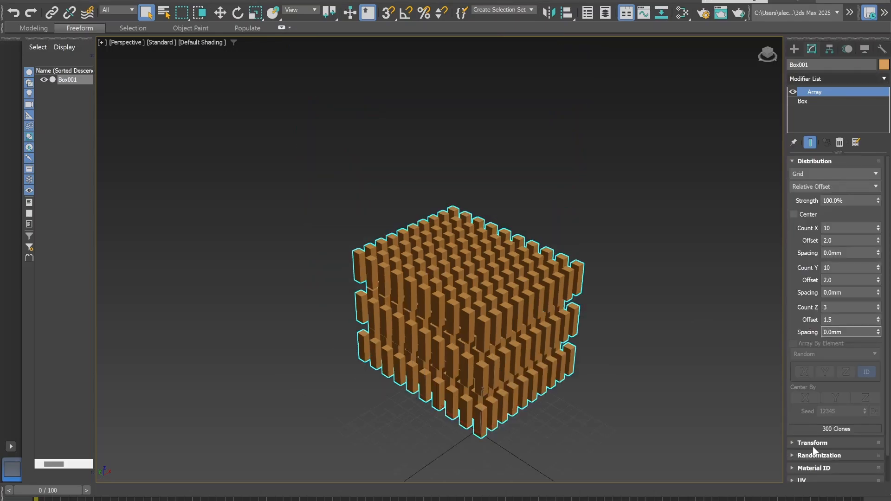
Set the array's randomization scale on X to 30%.
left_click(812, 444)
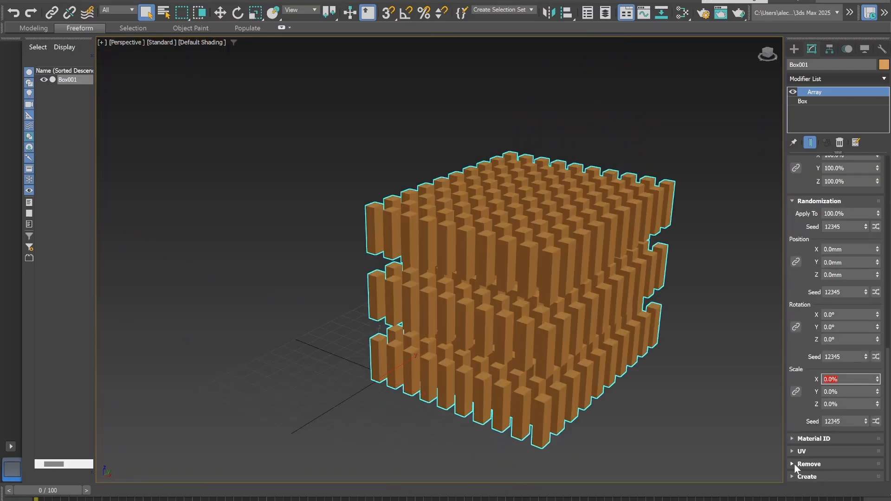
type("30")
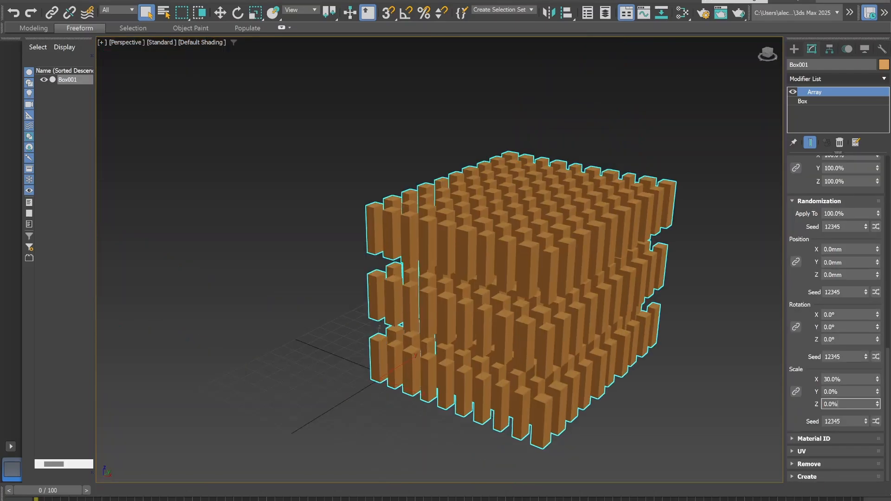
key("Tab")
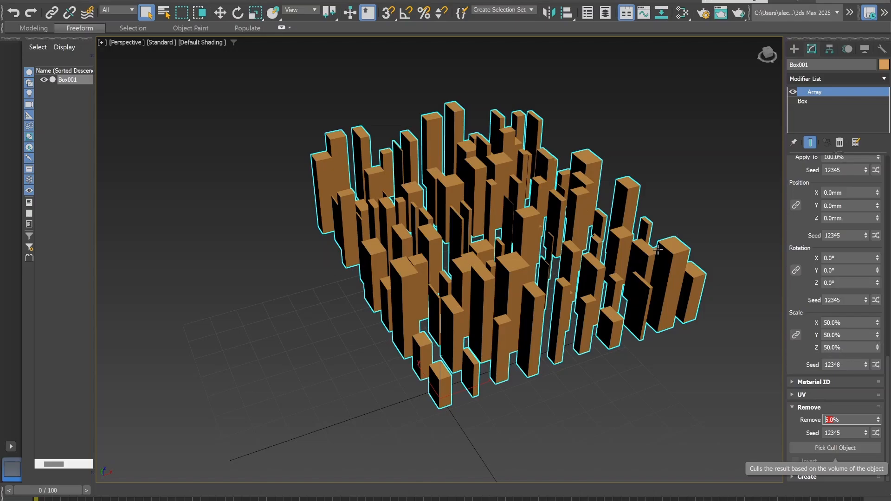
In the top view, draw a plane about 3776 mm long and 3114 mm wide covering the whole array's footprint.
key("t")
key("w")
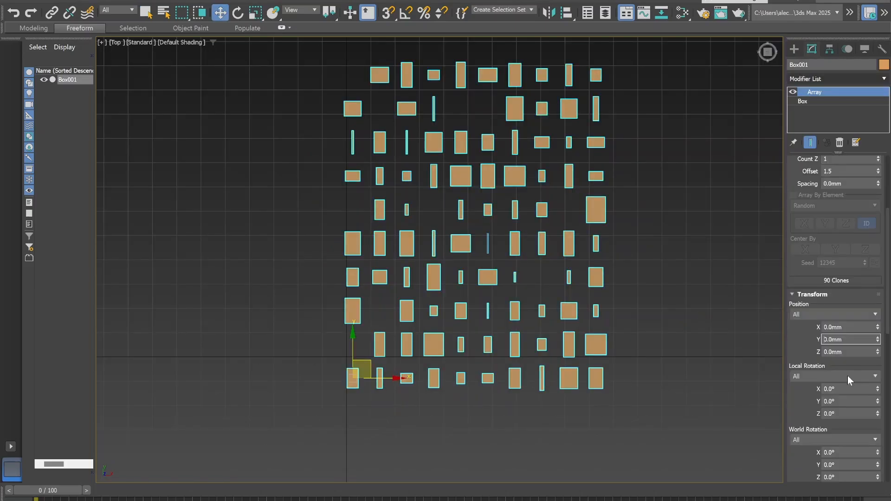
scroll(848, 375, "down", 10)
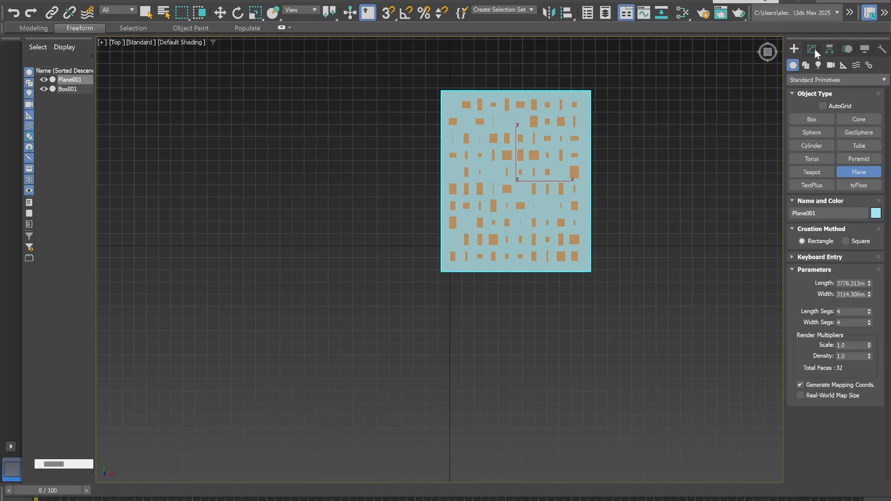
Add a TurboSmooth modifier and an Edit Mesh modifier to the plane.
left_click(813, 48)
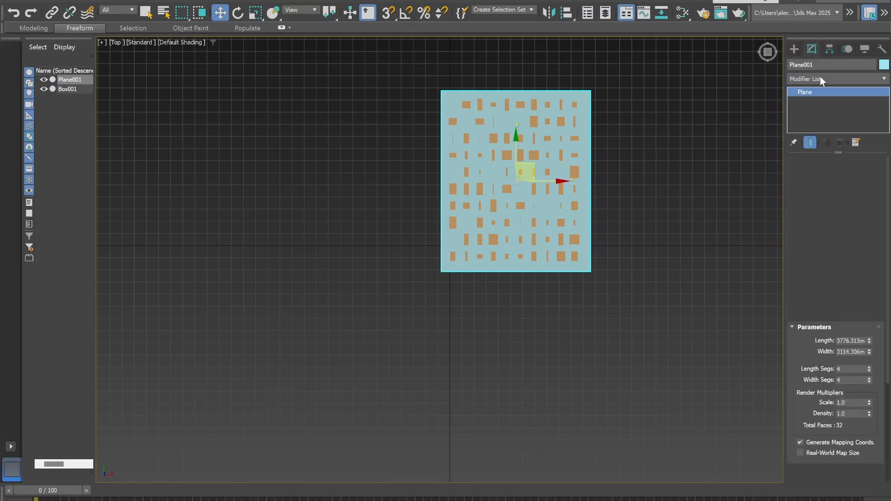
left_click(820, 80)
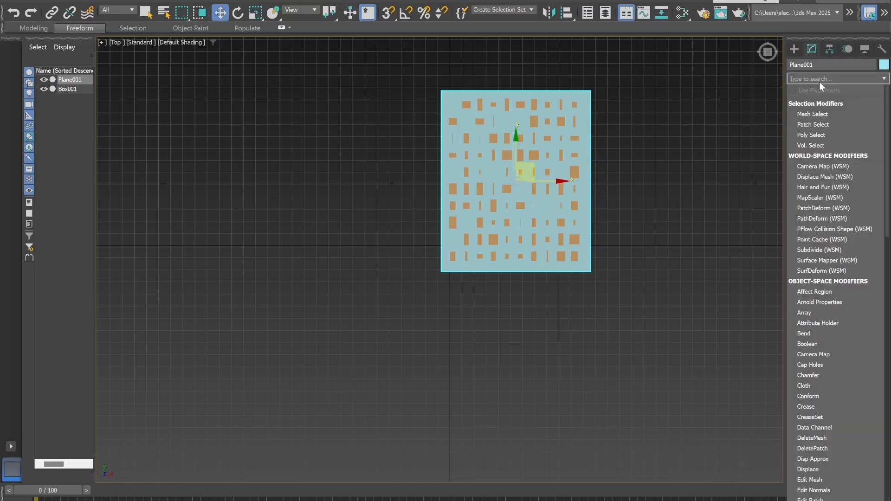
type("e")
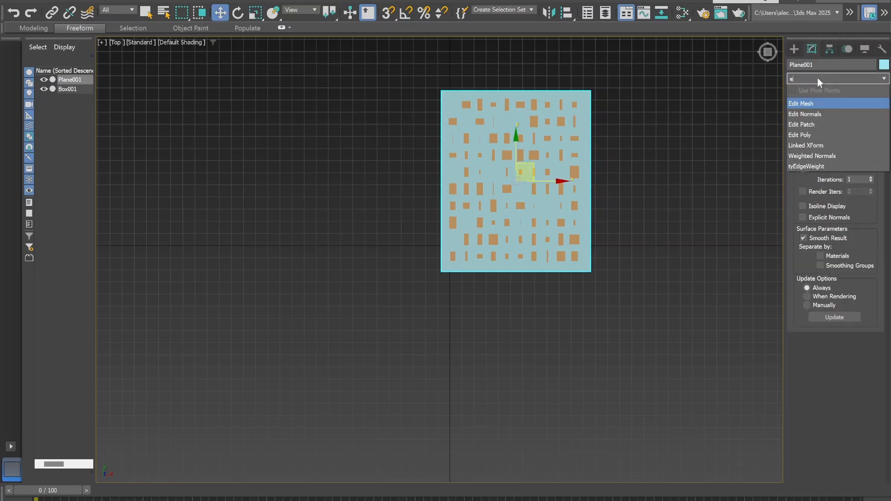
key("Return")
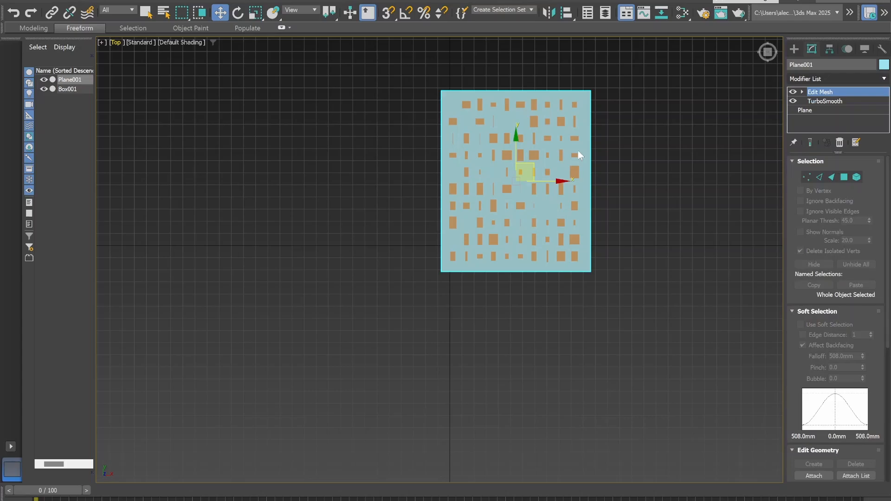
Switch to the perspective view and move Edit Mesh below TurboSmooth in the plane's modifier stack.
key("p")
scroll(821, 334, "down", 1)
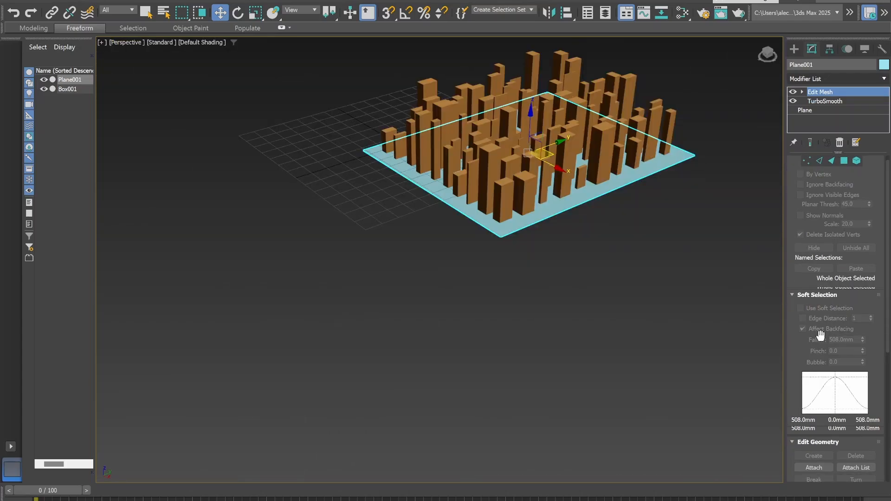
left_click(833, 101)
scroll(582, 292, "up", 5)
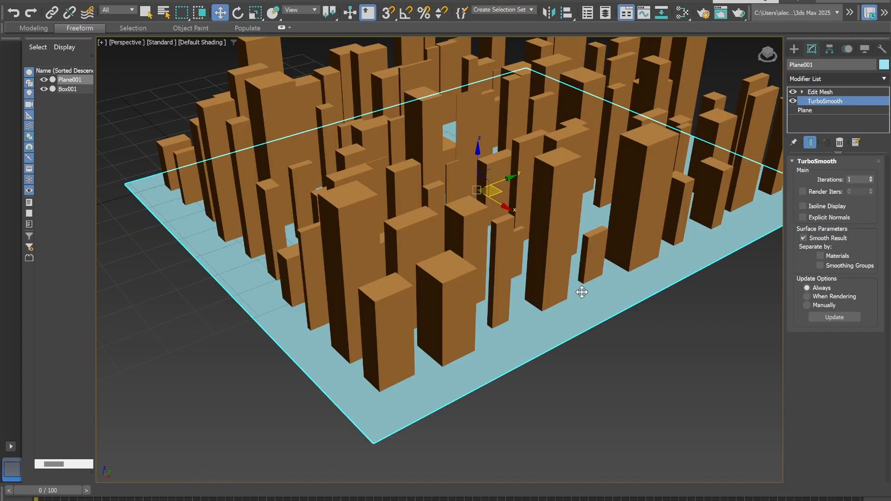
left_click(812, 93)
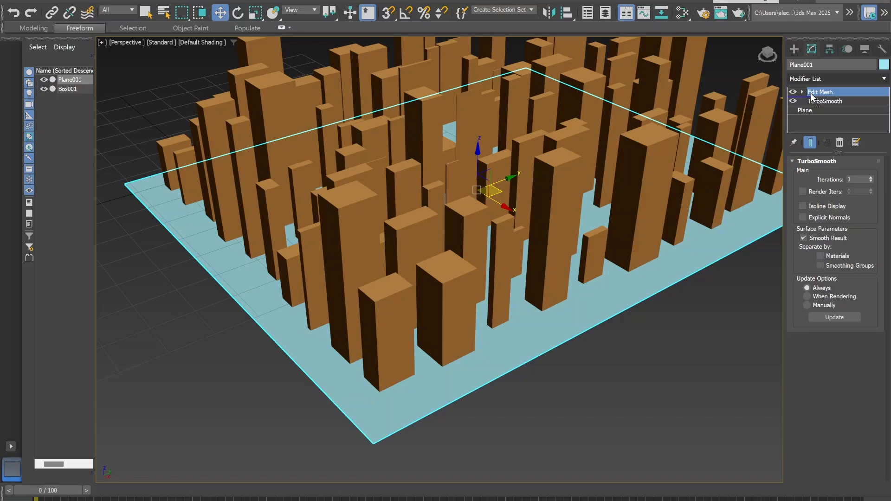
left_click_drag(811, 96, 814, 106)
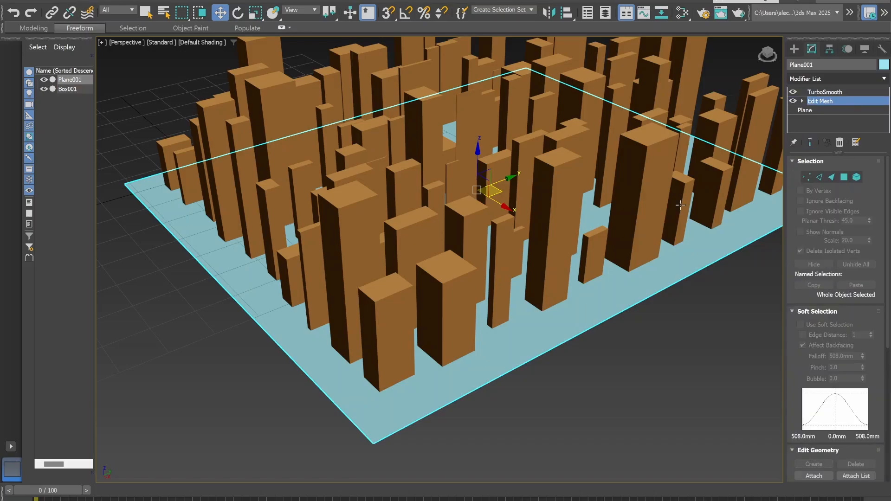
Display the perspective view in wireframe and move TurboSmooth back below Edit Mesh on the plane.
key("F3")
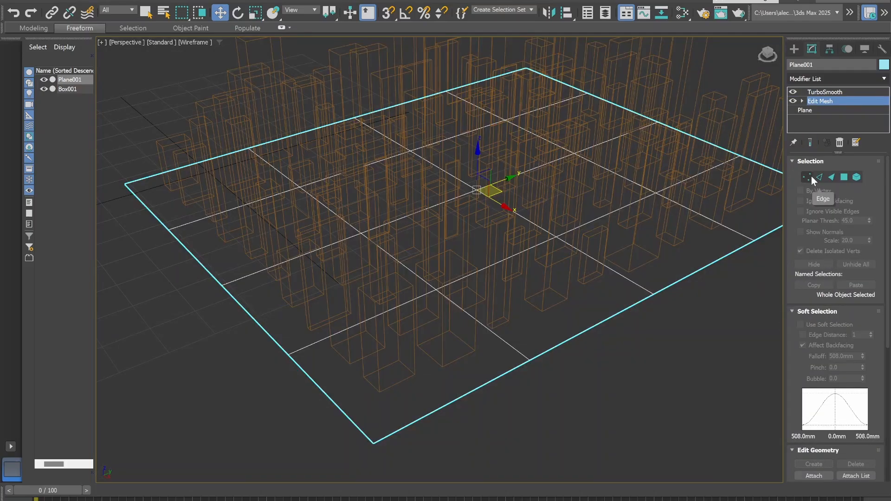
left_click(825, 92)
left_click_drag(826, 93, 826, 105)
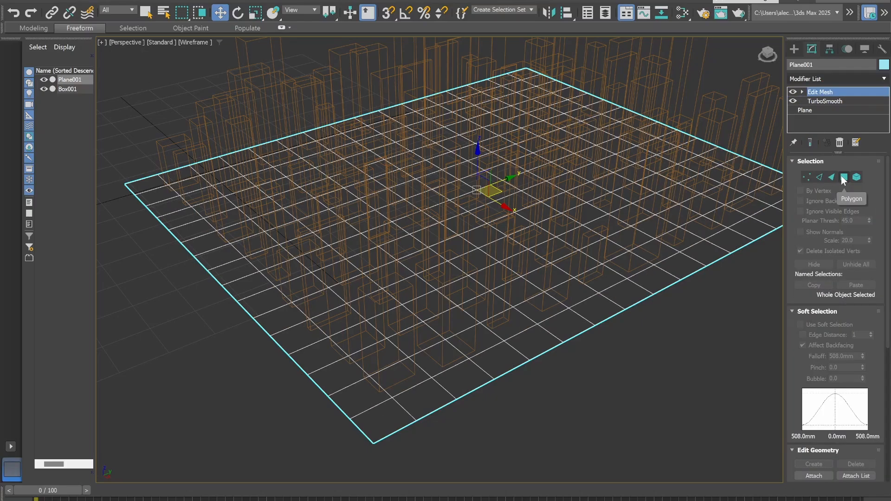
Enable soft selection at polygon level on the plane, select a polygon near the middle, and set the falloff to 1000 mm.
left_click(844, 176)
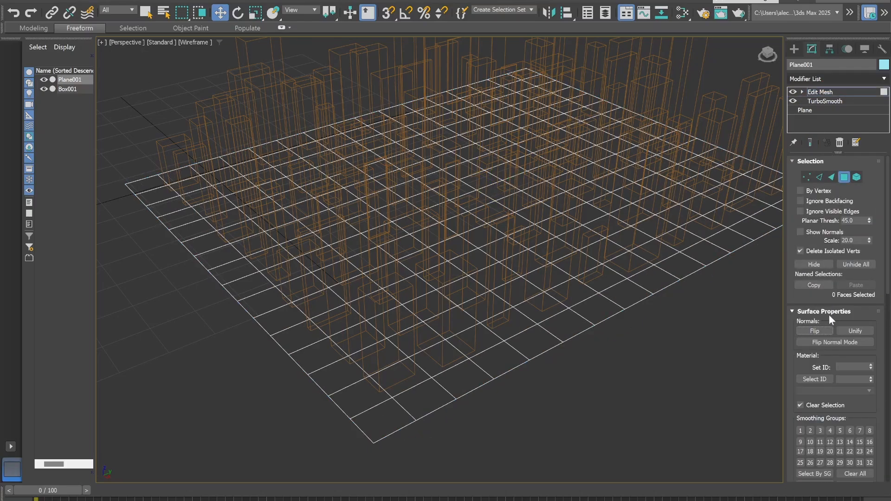
scroll(829, 315, "down", 1)
left_click(817, 295)
left_click(800, 322)
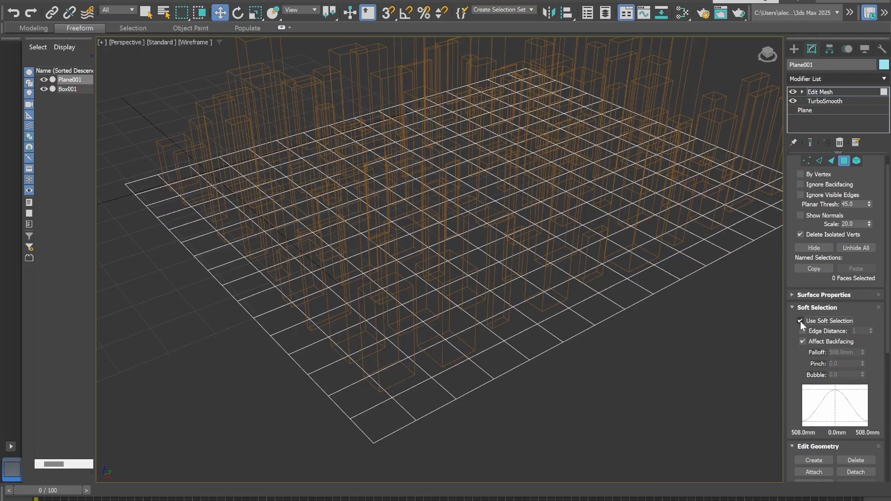
left_click(424, 179)
left_click(845, 352)
type("10")
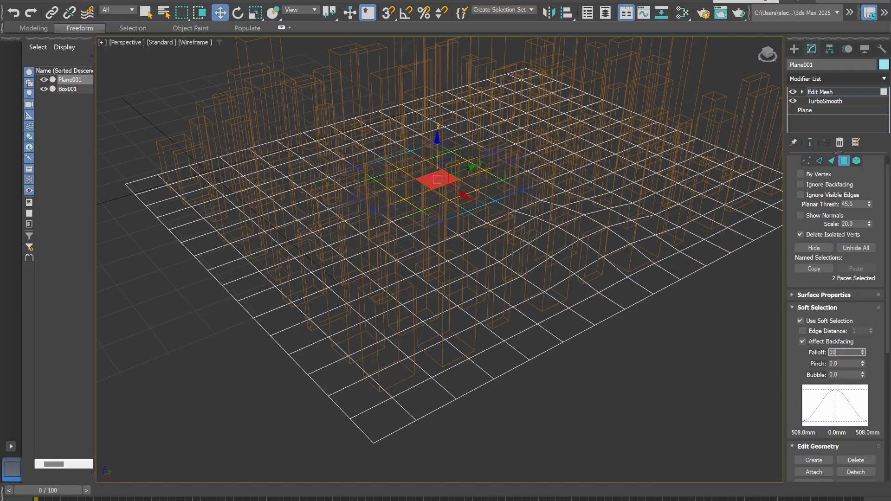
type("00")
key("Return")
Move soft-selected polygons vertically to shape the plane into undulating terrain, and restore the viewport's default shading.
left_click_drag(436, 179, 548, 74)
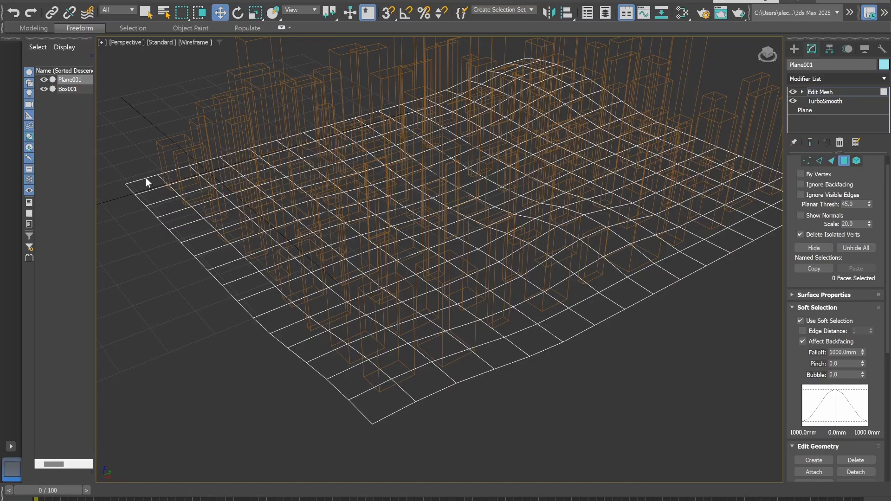
left_click(194, 42)
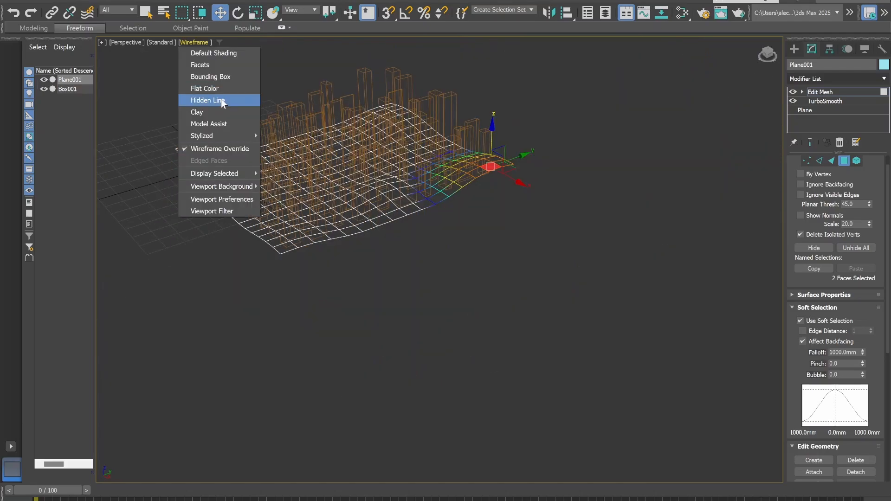
left_click(214, 53)
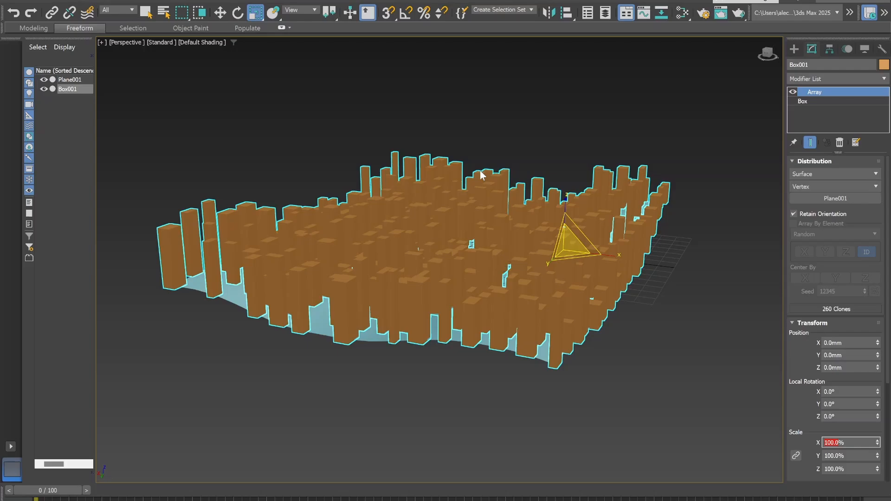
Set the box array's randomization scale on Z to 70%.
scroll(823, 344, "down", 1)
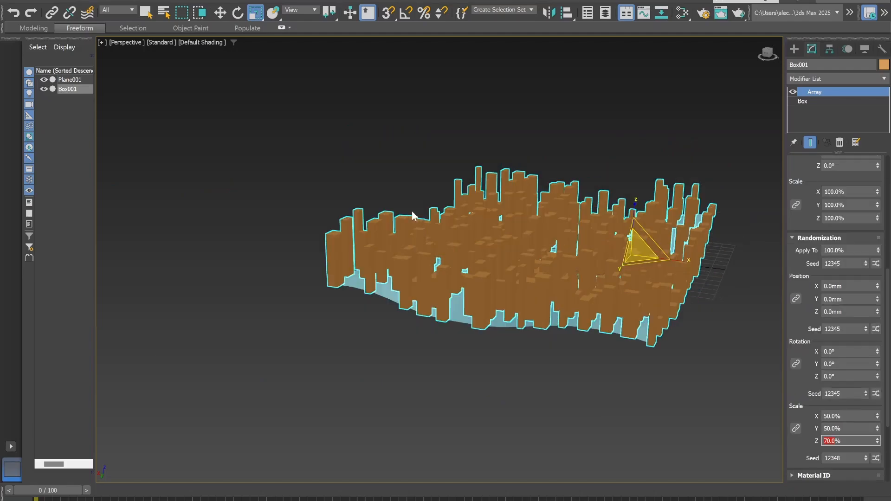
left_click(590, 172)
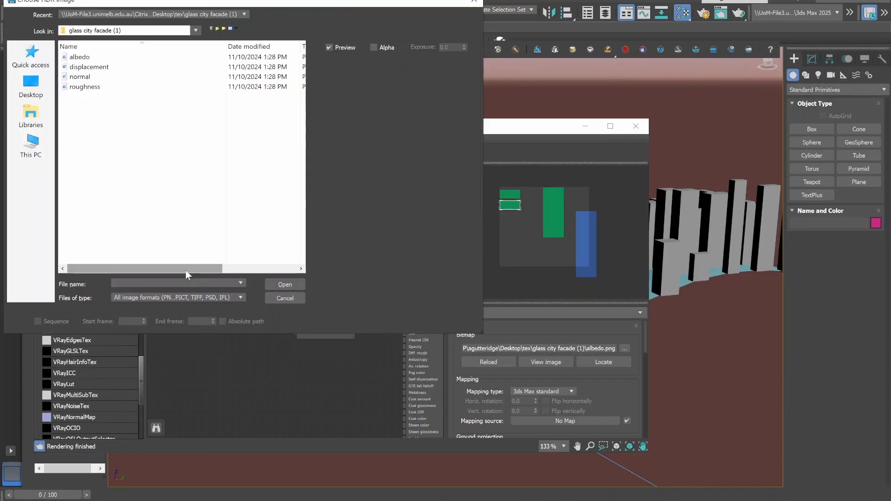
Load the albedo image from the greeble city (2) folder into a VRayBitmap and connect it to Texture 3 of the VRayMultiSubTex.
left_click(217, 29)
double_click(84, 77)
left_click(79, 57)
left_click(284, 284)
left_click_drag(218, 276, 296, 220)
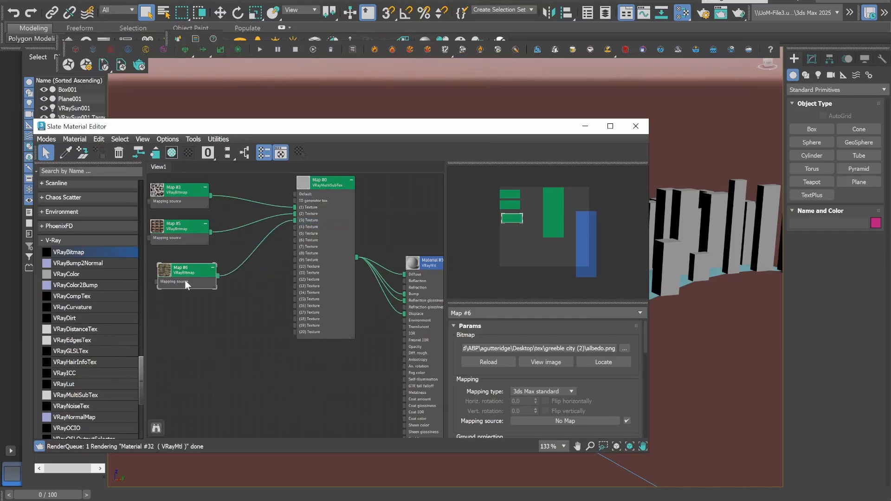
left_click_drag(185, 279, 177, 281)
Add a VRayBitmap with the albedo from the greeble city, broken dystopia (1) folder and connect it to Texture 4 of the VRayMultiSubTex.
left_click_drag(69, 252, 186, 304)
left_click(217, 29)
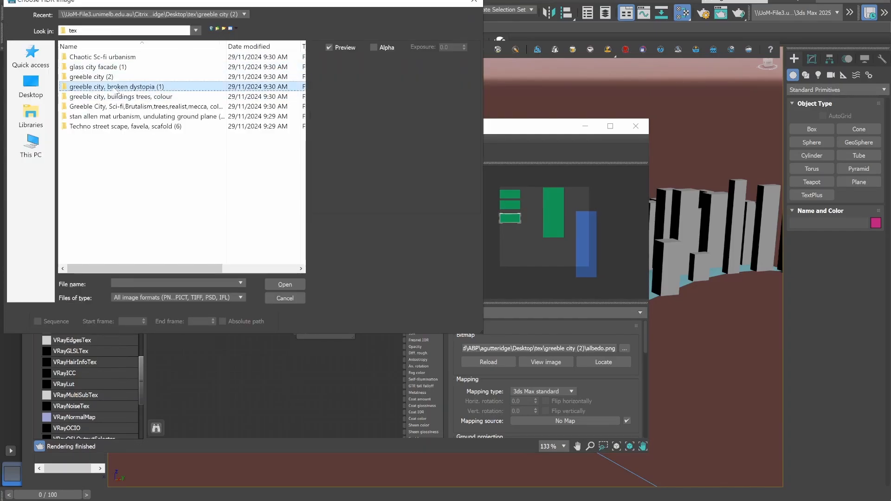
double_click(116, 86)
left_click(79, 57)
left_click(288, 284)
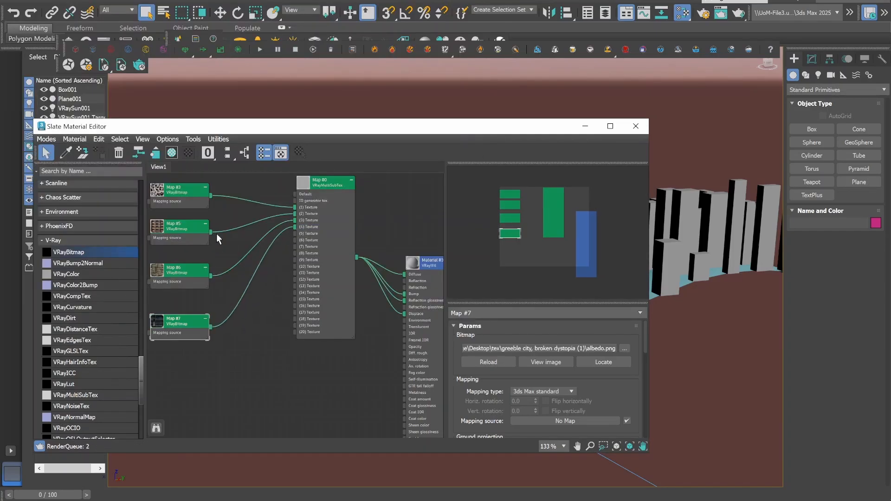
Add a VRayBitmap with the albedo from the greeble city, buildings trees, colour folder and connect it to Texture 5.
left_click_drag(124, 253, 194, 369)
left_click(217, 28)
double_click(93, 96)
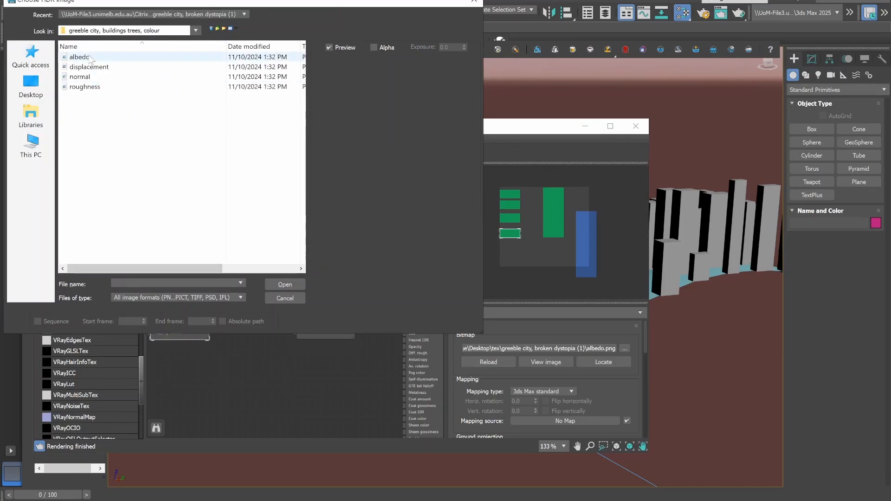
double_click(90, 58)
Add a VRayBitmap with the Greeble City, Sci-fi, Brutalism folder's albedo, connect it to Texture 6, and align the last two bitmap nodes with the column.
left_click_drag(79, 252, 199, 414)
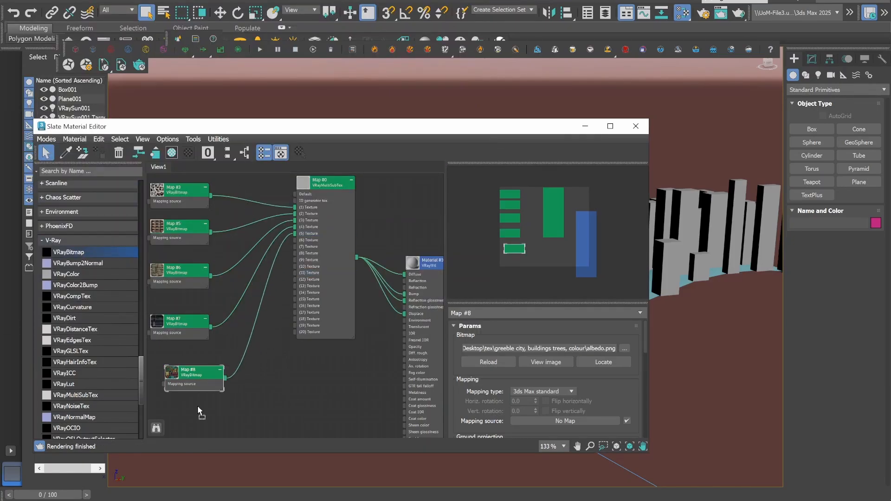
left_click(218, 30)
double_click(153, 106)
left_click(79, 66)
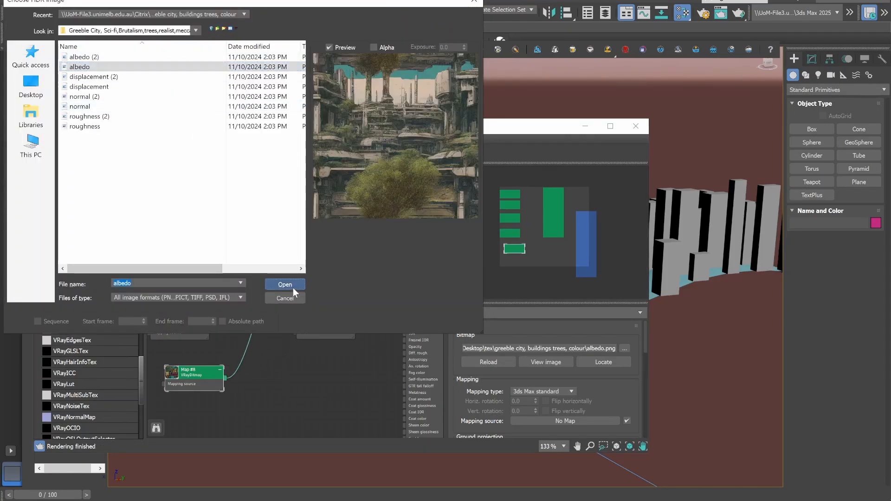
left_click(292, 288)
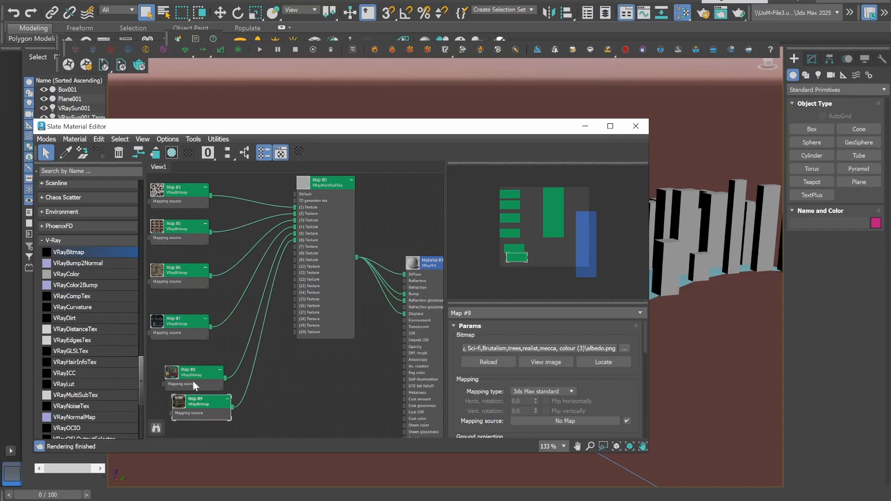
left_click_drag(194, 372, 179, 357)
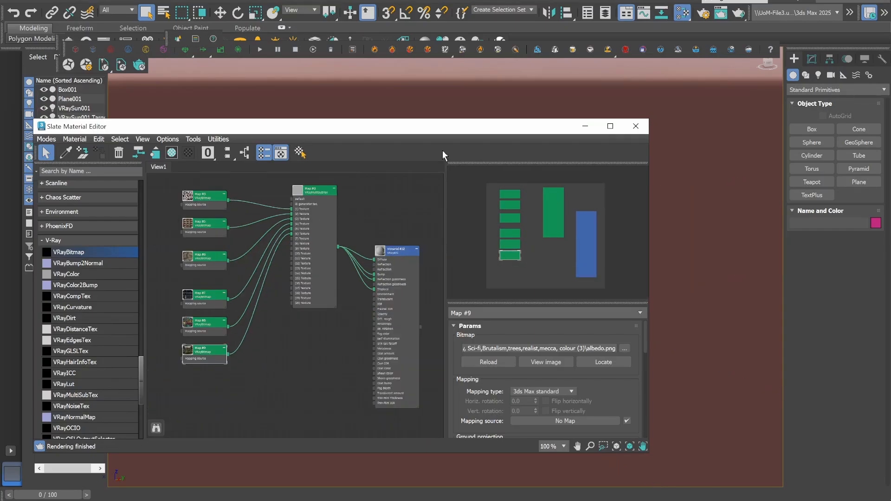
Add a VRayBitmap with the albedo from the mat urbanism, undulating ground plane (2) folder and connect it to Texture 7.
left_click_drag(74, 252, 291, 239)
left_click(217, 29)
double_click(130, 116)
left_click(116, 57)
left_click(285, 285)
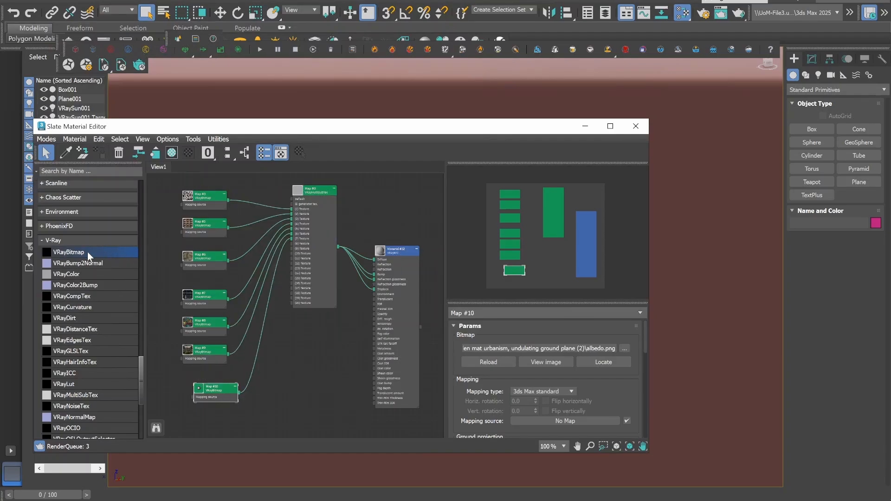
Add a VRayBitmap with the albedo from the Techno street scape, favela, scafold (6) folder and connect it to Texture 8.
left_click_drag(221, 424, 221, 424)
left_click(217, 28)
double_click(84, 126)
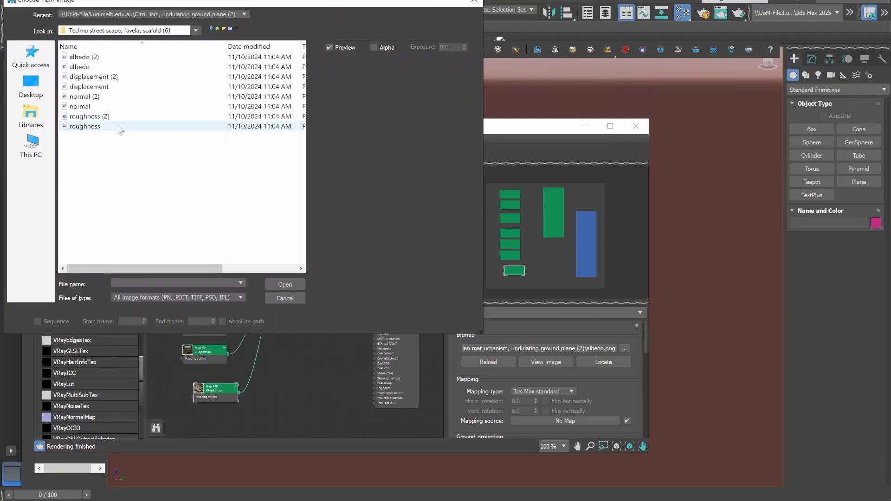
left_click(79, 66)
key("Return")
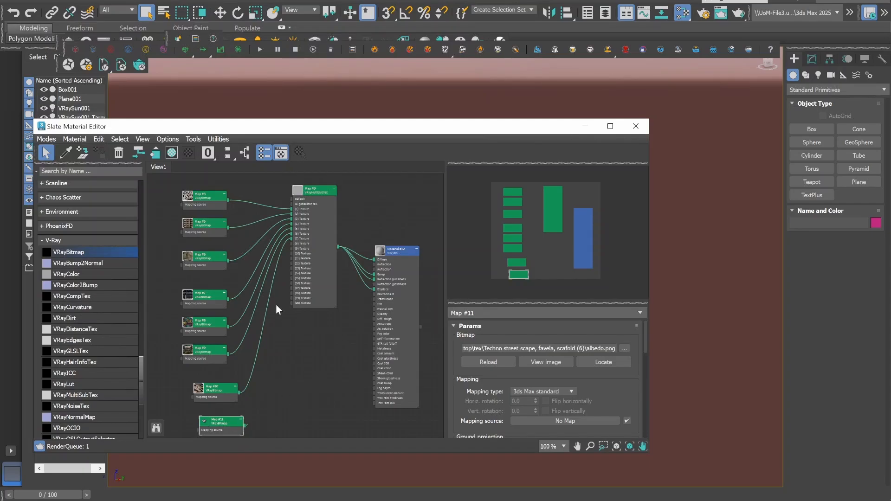
left_click_drag(244, 425, 291, 243)
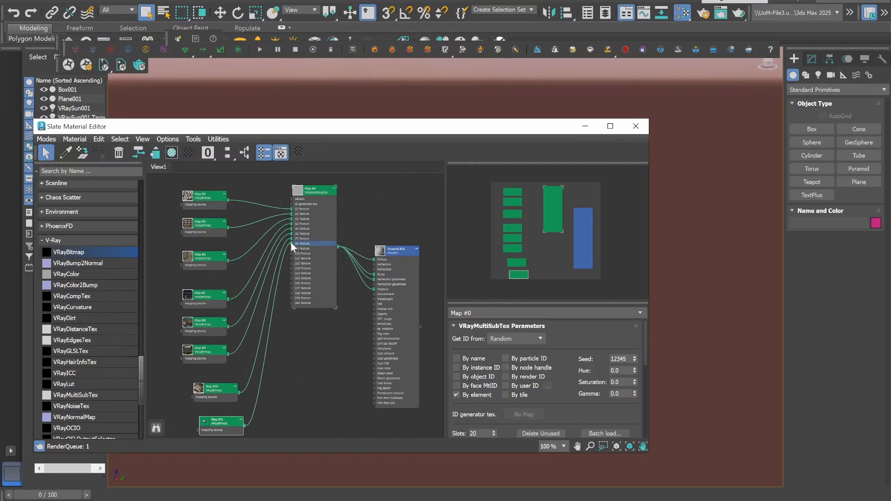
Render the perspective view of the city and inspect the building facades in the enlarged frame buffer.
left_click(586, 127)
scroll(249, 146, "up", 5)
scroll(266, 136, "down", 2)
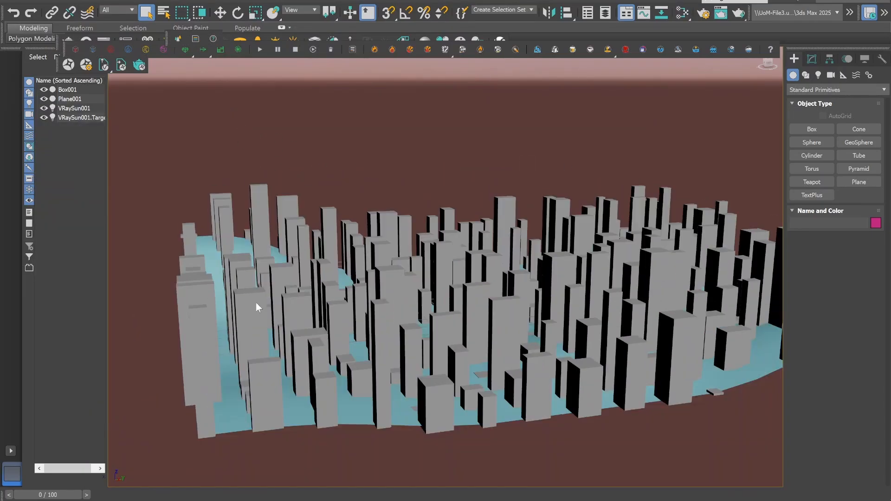
left_click(275, 3)
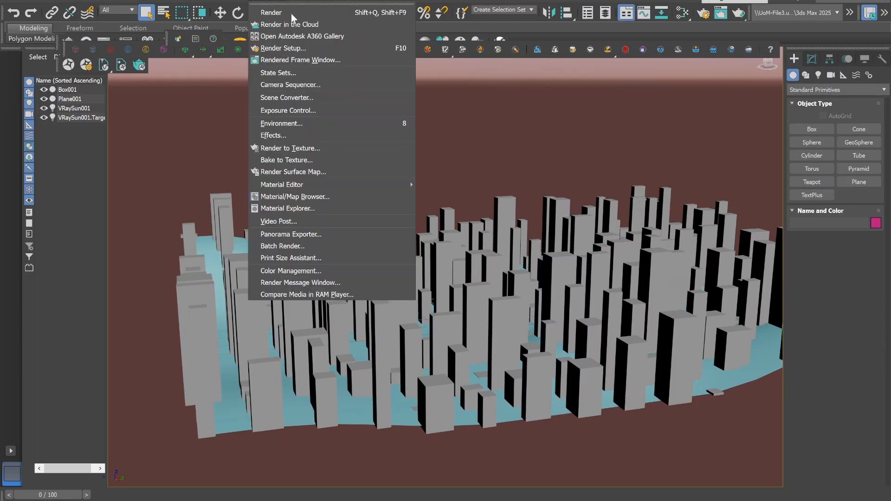
left_click(278, 11)
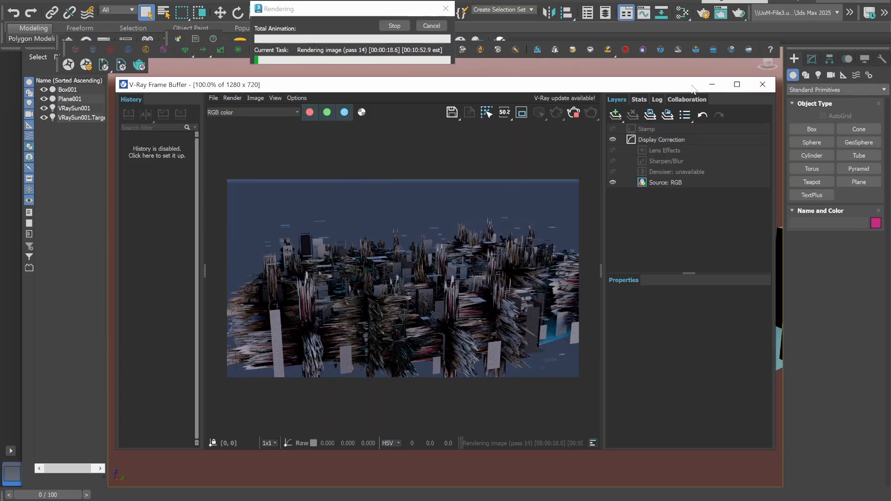
left_click(737, 84)
left_click(817, 2)
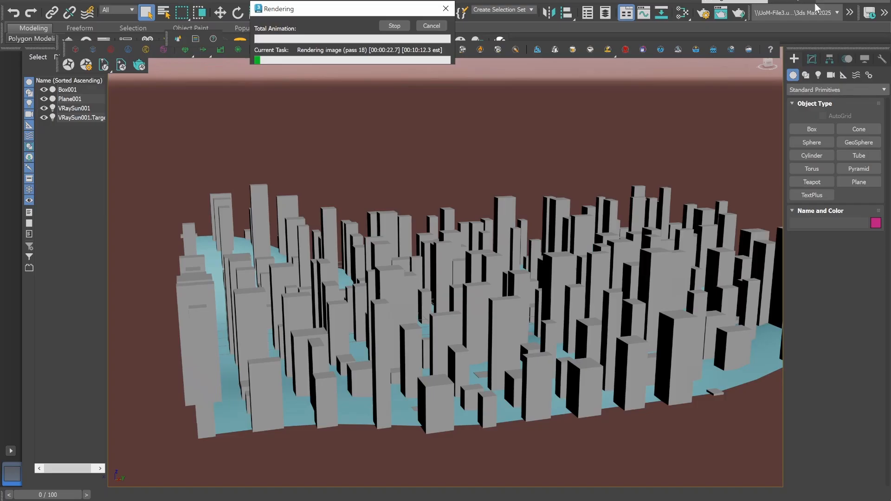
Select the box array and add a VRayDisplacementMod modifier on top of its Array modifier.
left_click(812, 58)
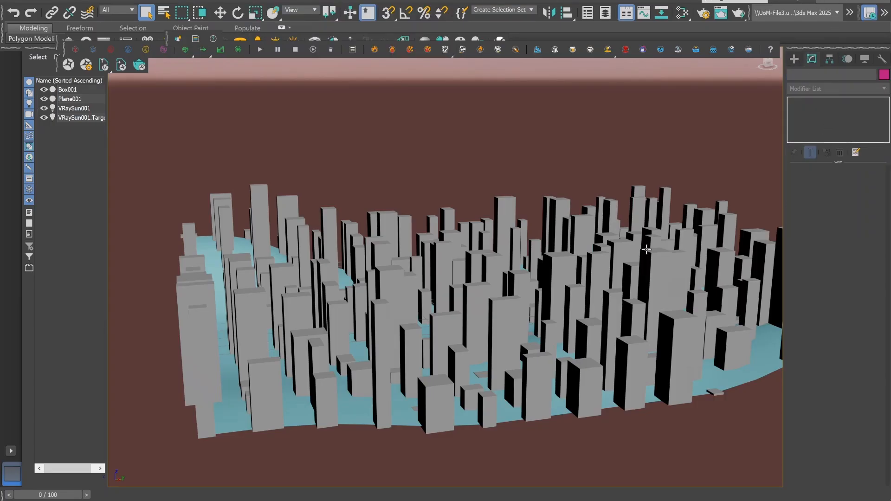
left_click(724, 278)
left_click(807, 89)
type("vray displ")
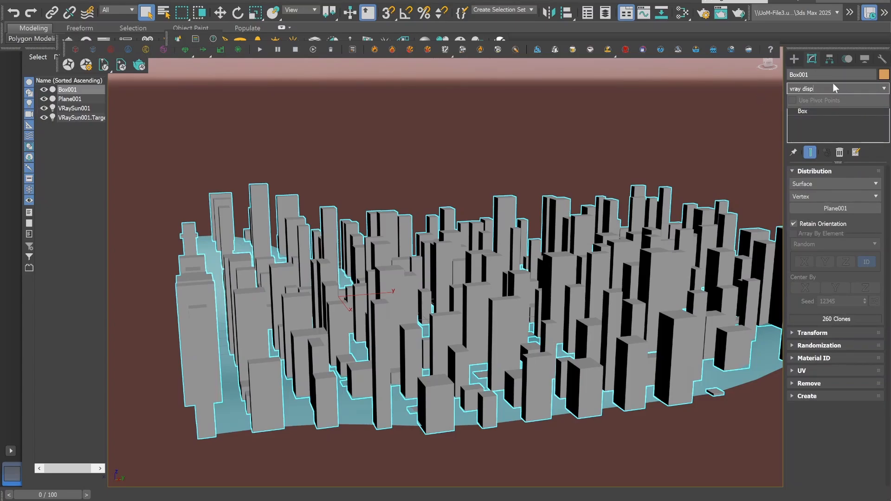
left_click(834, 82)
left_click(823, 88)
type("vray")
left_click(824, 111)
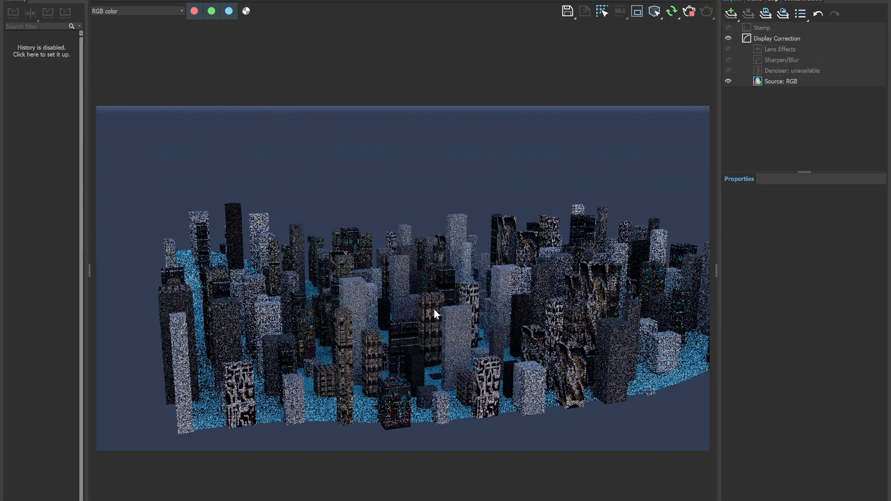
Examine the rendered city with the displacement modifier up close and stop the render.
scroll(343, 338, "up", 2)
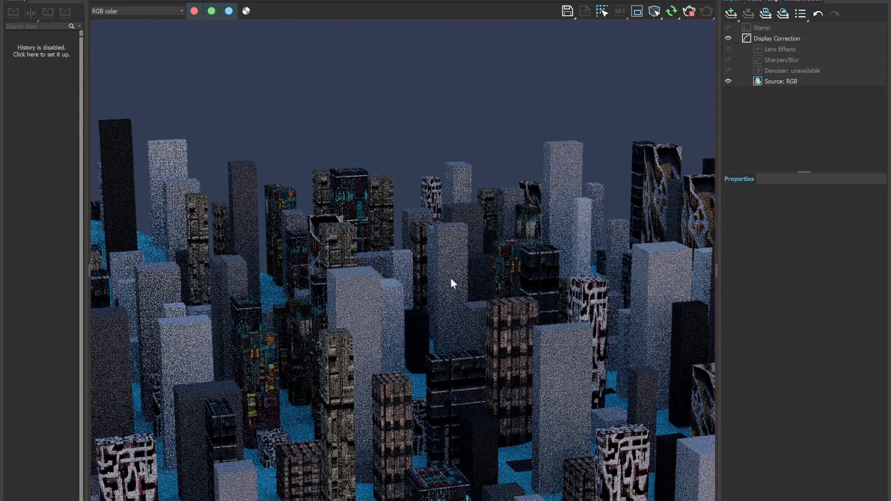
left_click(684, 15)
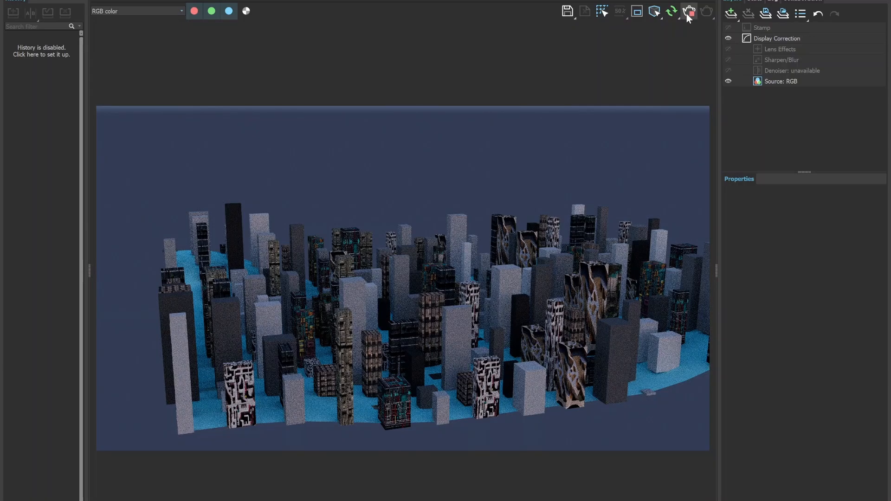
left_click(689, 14)
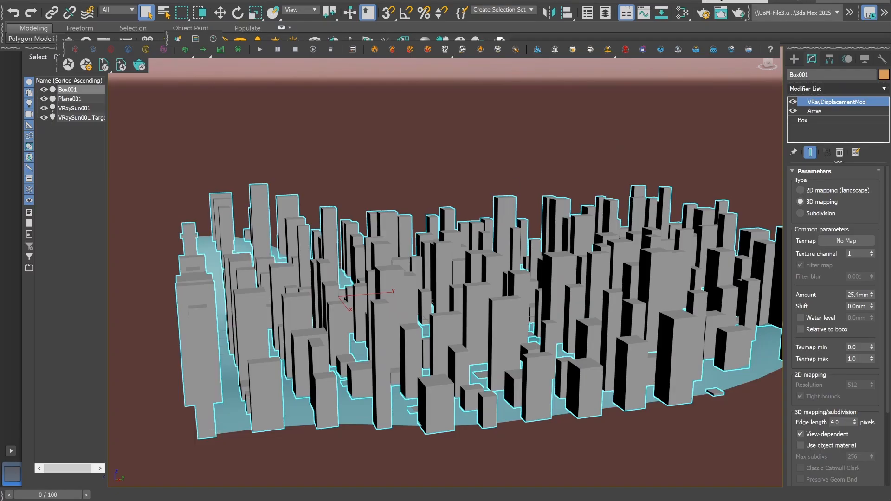
Reduce the VRayMultiSubTex to 8 slots and set the box array's displacement amount to 100 mm.
key("m")
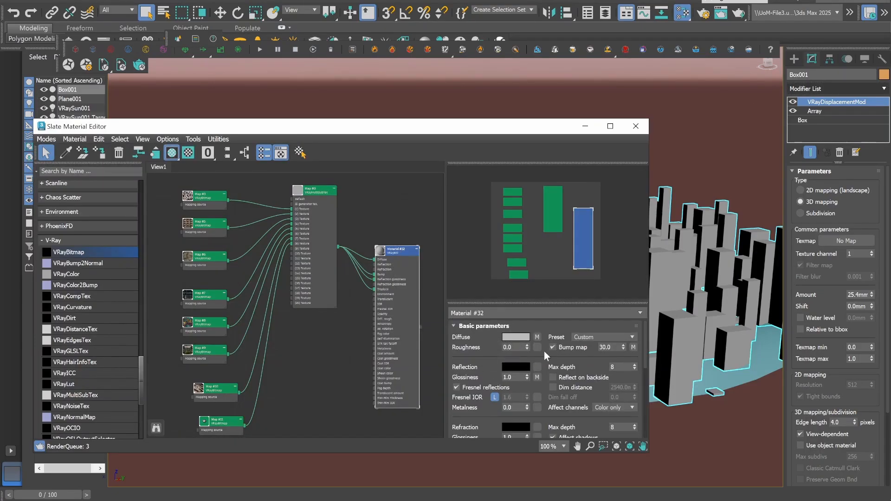
double_click(320, 194)
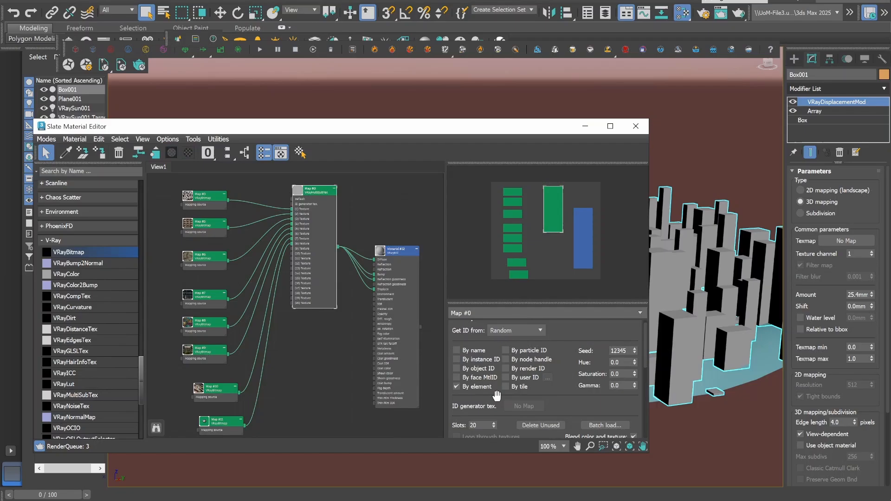
left_click(494, 415)
type("8")
key("Return")
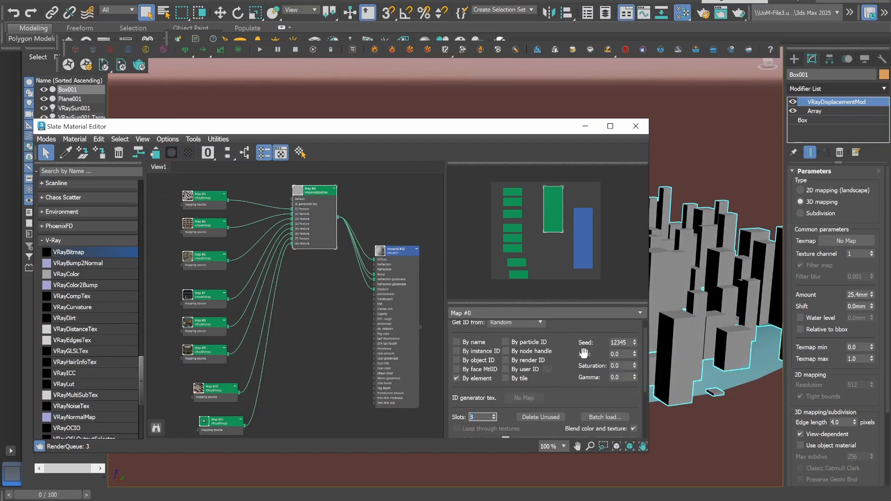
left_click(860, 303)
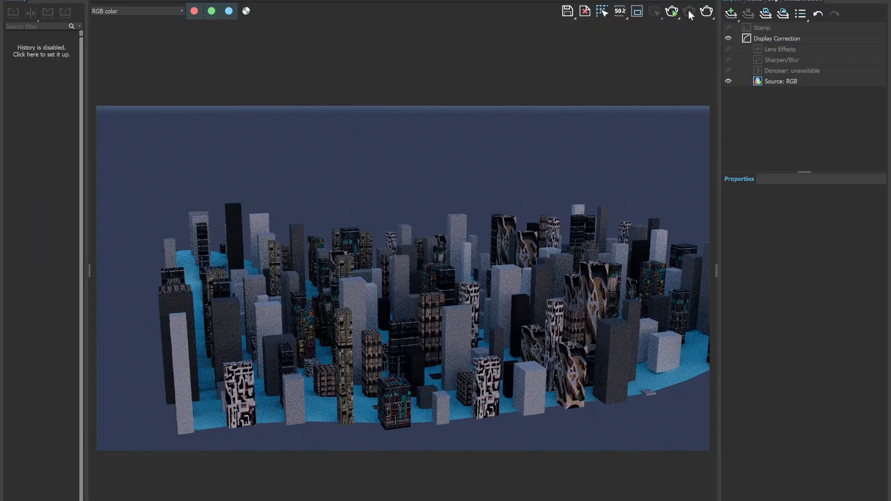
Render the city again and inspect the facade textures and displacement up close.
left_click(672, 12)
scroll(325, 315, "up", 3)
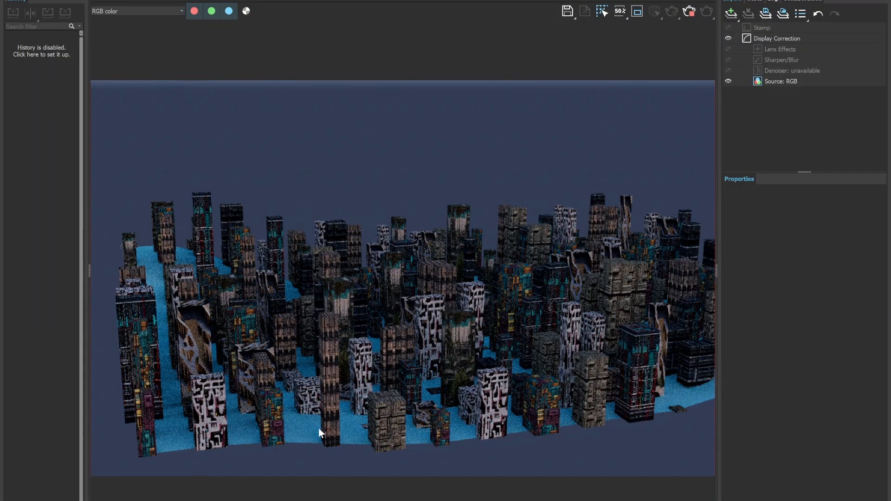
scroll(536, 341, "up", 3)
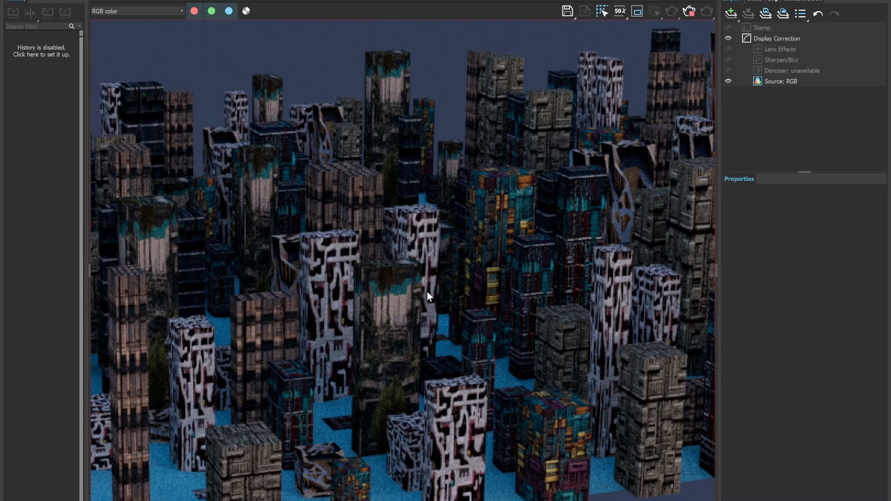
scroll(427, 291, "down", 5)
scroll(342, 427, "up", 5)
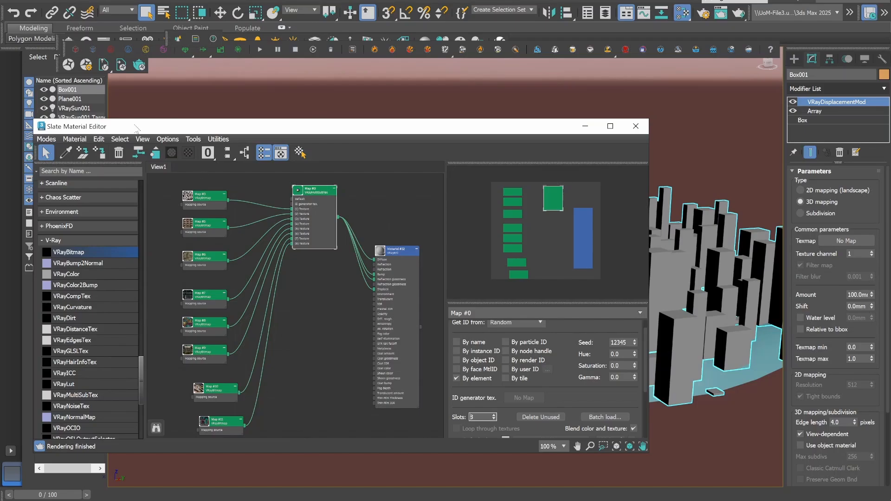
Add a new VRayMtl, connect the undulating ground plane albedo bitmap to its Diffuse input, and align the last bitmap node with the column.
left_click(238, 392)
left_click(84, 418)
scroll(138, 313, "up", 15)
left_click_drag(73, 263, 319, 387)
left_click_drag(239, 393, 297, 392)
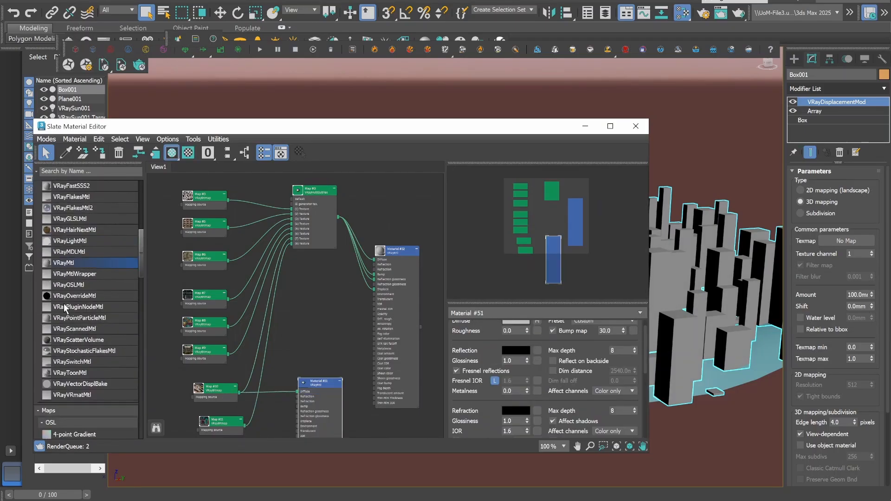
left_click_drag(221, 422, 209, 421)
left_click(207, 387)
scroll(85, 382, "down", 3)
scroll(84, 383, "down", 8)
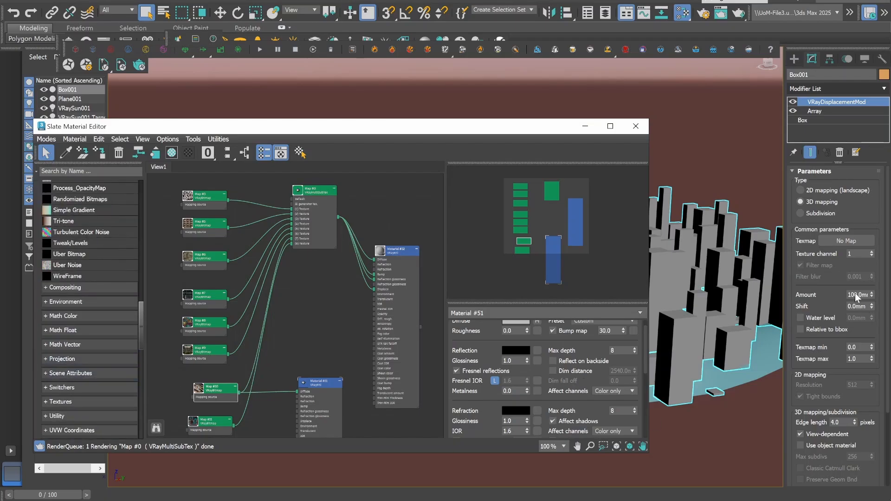
Set the box array's displacement amount to 500 mm and edge length to 2 pixels, with Keep continuity enabled.
left_click_drag(858, 294, 834, 316)
type("500")
left_click_drag(822, 472, 821, 393)
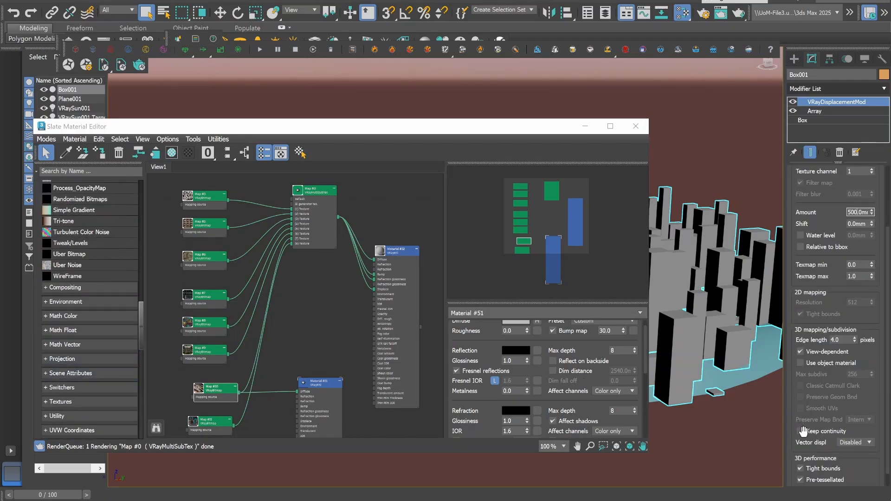
left_click_drag(804, 432, 802, 414)
left_click_drag(849, 323, 824, 351)
type("2")
Add a VRayBitmap with the undulating ground plane (2) roughness image, feeding the new VRayMtl's reflection glossiness, and place it below the albedo.
scroll(297, 310, "down", 2)
scroll(83, 334, "down", 7)
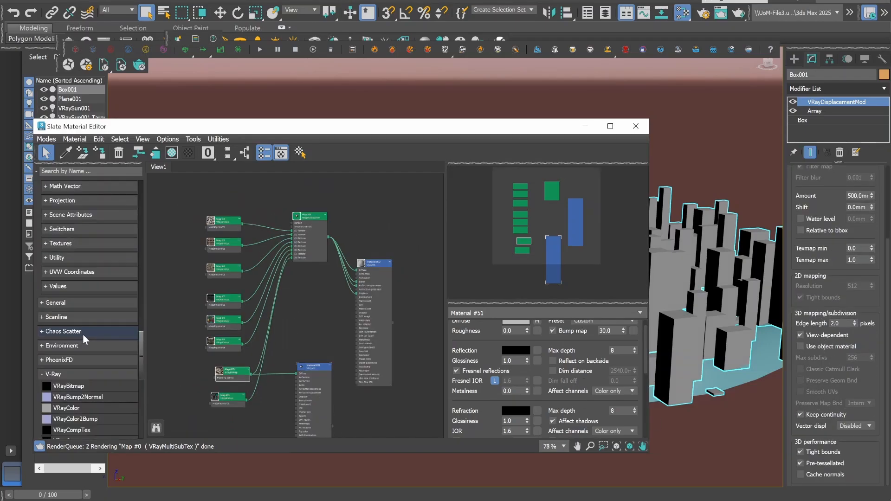
left_click_drag(80, 326, 174, 290)
double_click(80, 86)
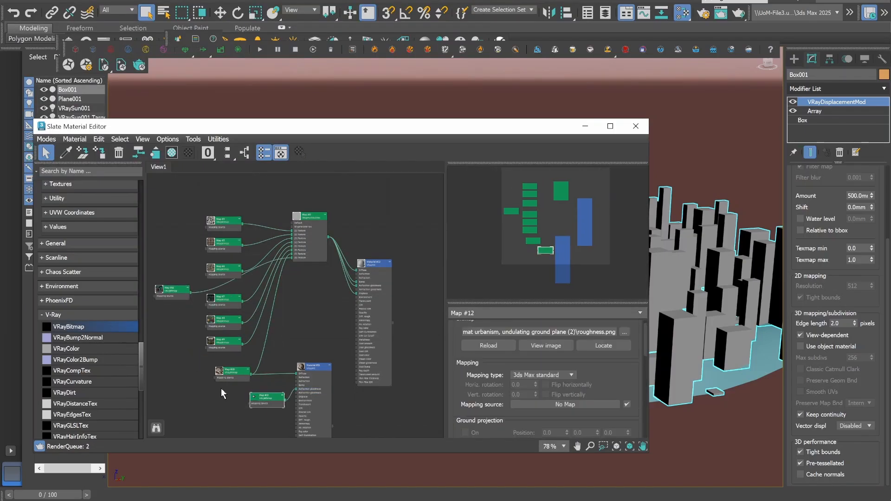
scroll(291, 324, "up", 2)
left_click_drag(254, 376, 209, 371)
Connect the undulating ground plane normal bitmap through a VRayNormalMap to the new VRayMtl's Bump, and add a VRayBitmap with the displacement image.
left_click_drag(80, 326, 218, 408)
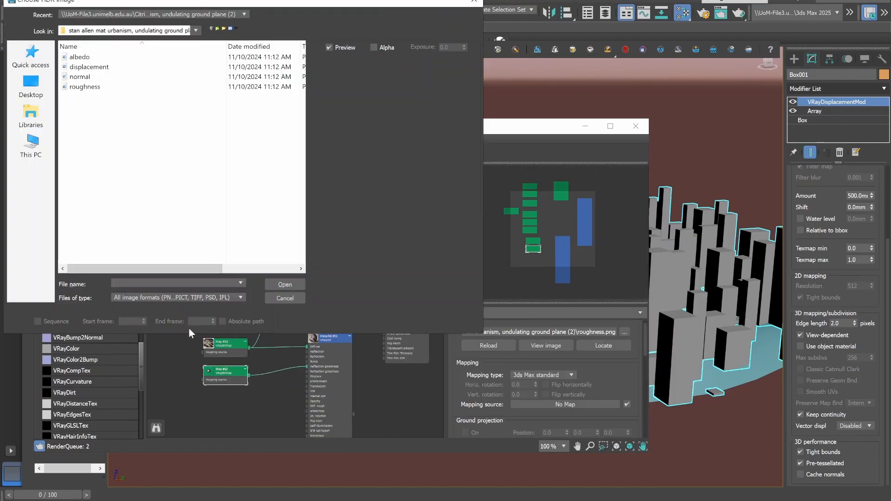
double_click(80, 77)
scroll(82, 336, "down", 1)
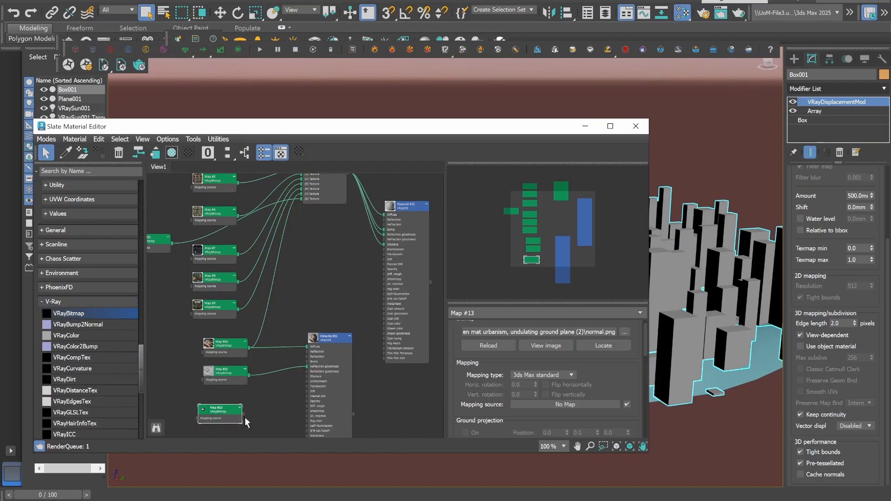
scroll(88, 371, "down", 5)
left_click_drag(74, 425, 259, 413)
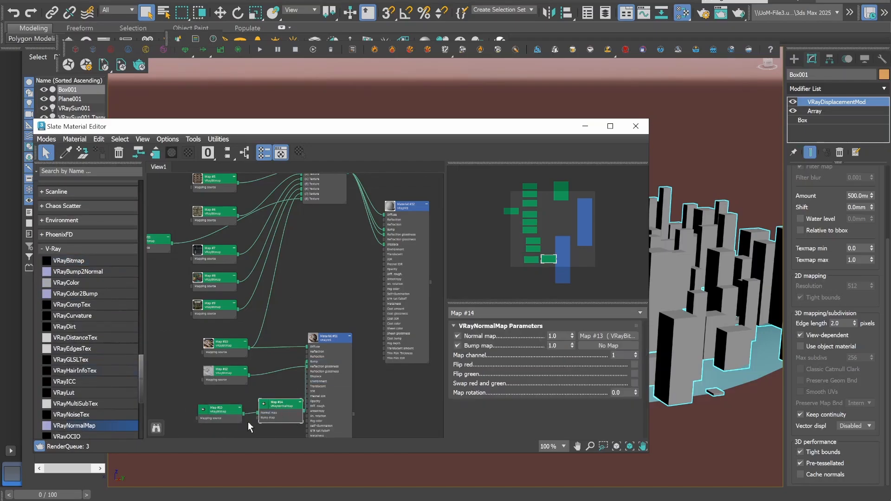
left_click_drag(69, 261, 176, 374)
double_click(81, 65)
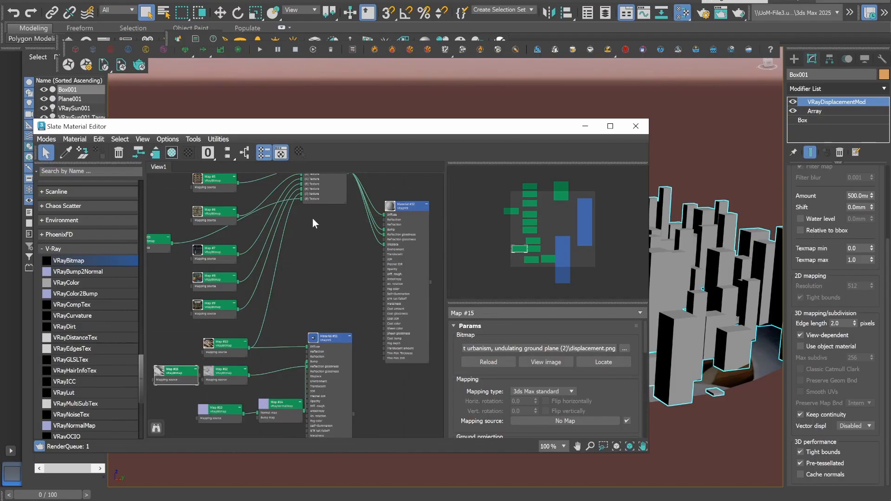
Add a second VRayMultiSubTex, connect it to the building material's Displace input, and load a displacement VRayBitmap into its Texture 1.
left_click_drag(320, 189, 286, 171, "ctrl+alt")
scroll(93, 390, "down", 1)
left_click_drag(92, 390, 280, 224)
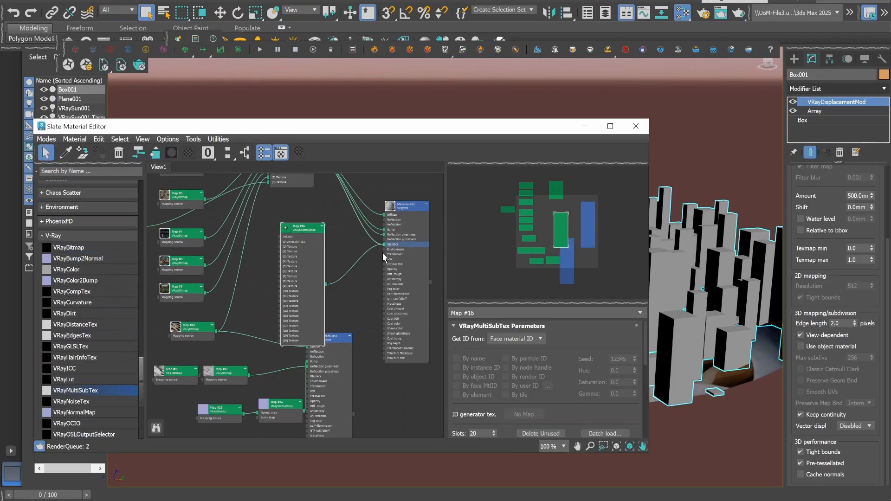
left_click_drag(382, 252, 384, 244)
left_click_drag(69, 247, 279, 247)
double_click(93, 68)
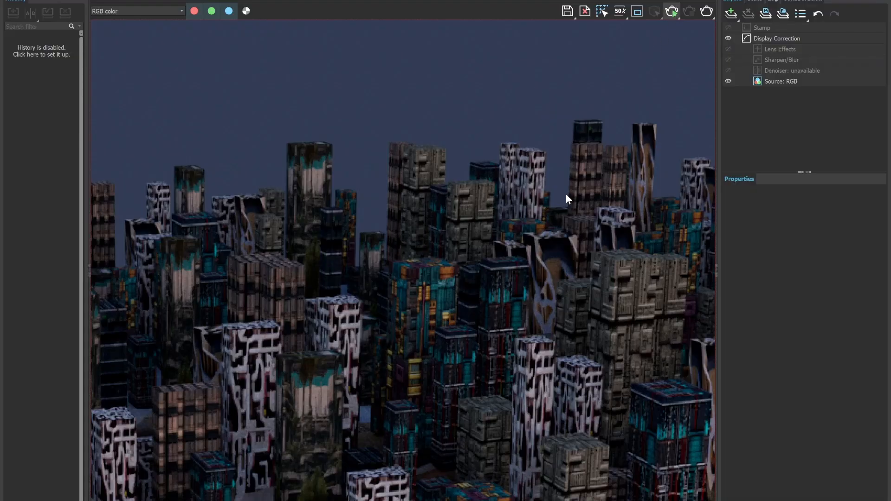
Lower the VRaySun, set its intensity multiplier to 0.5, and re-render the city.
key("shift+q")
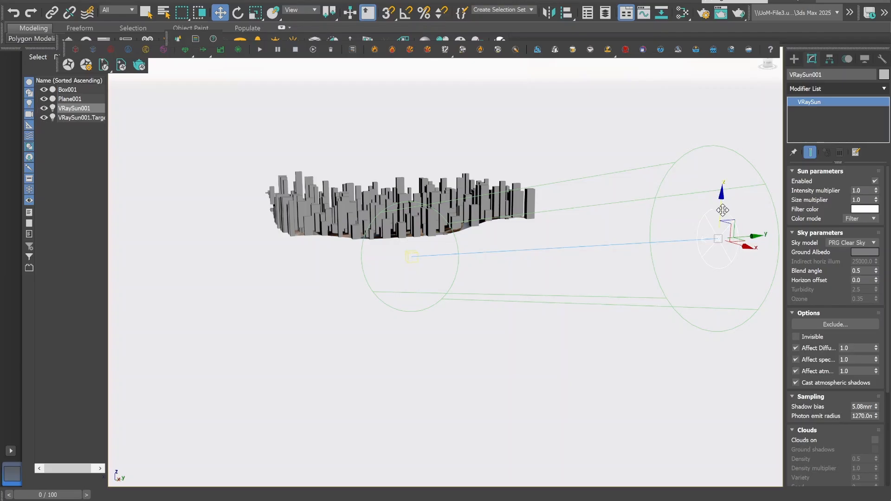
left_click_drag(723, 210, 709, 246)
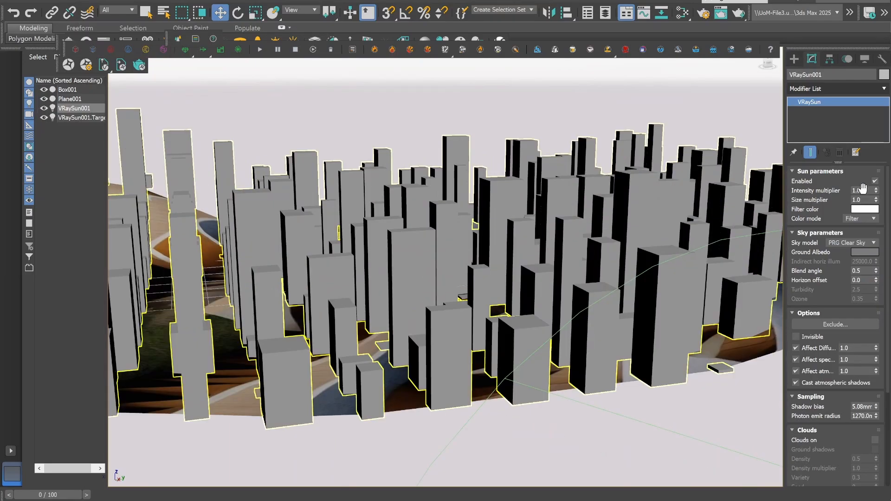
type(".5")
key("shift+q")
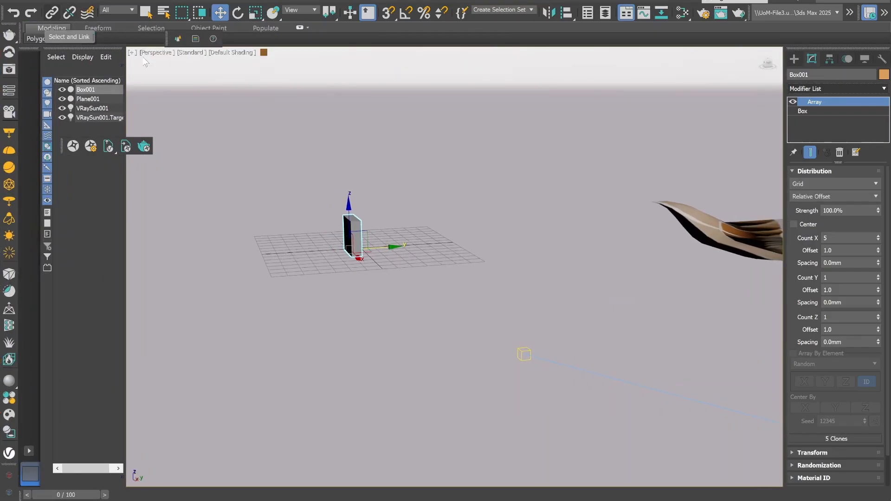
Switch the viewport to Top view and change the box array's distribution from Grid to Radial.
left_click(158, 53)
left_click(160, 116)
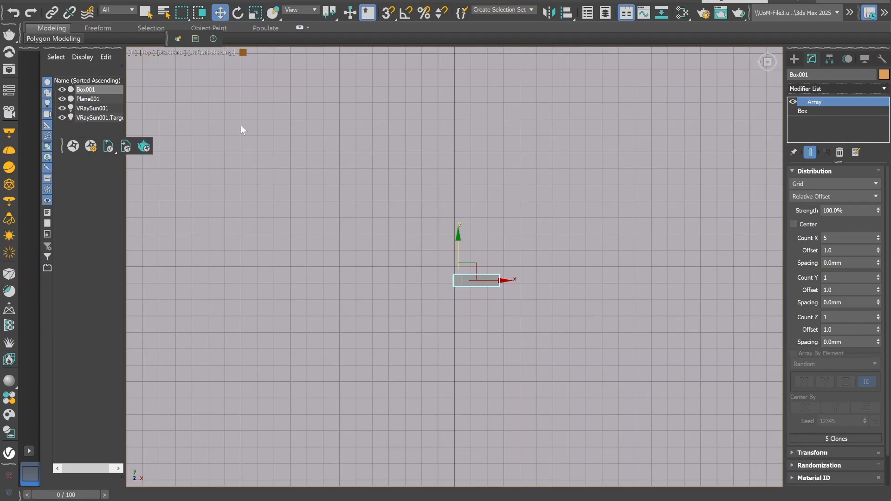
left_click(852, 186)
left_click(877, 196)
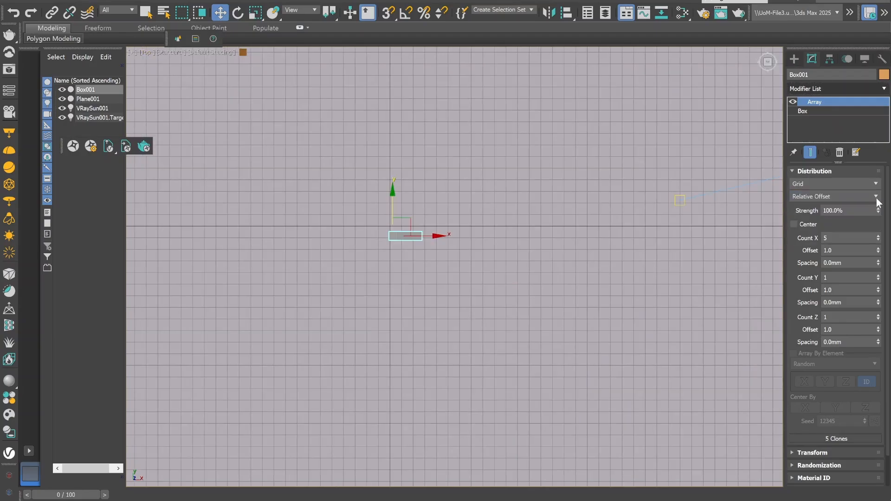
scroll(391, 238, "up", 5)
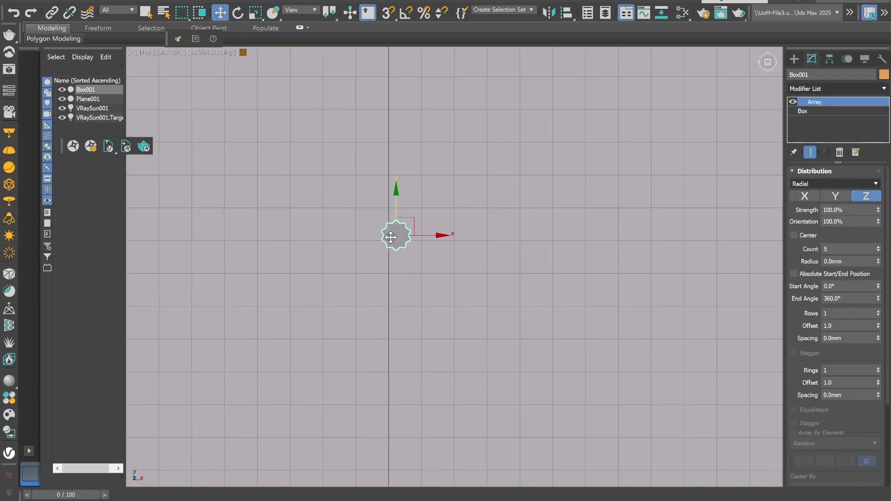
Move only the box's pivot in the negative Y direction so the radial clones spread into a wider ring.
left_click(829, 58)
left_click(835, 127)
left_click_drag(396, 208, 396, 339)
left_click(794, 58)
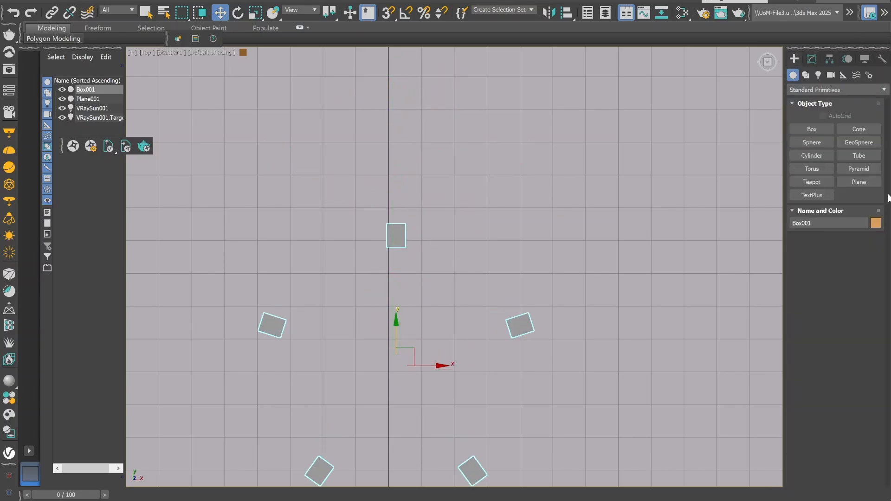
Try a count of 50 for the radial array, and set it to 20.
left_click(812, 58)
left_click(850, 250)
type("0")
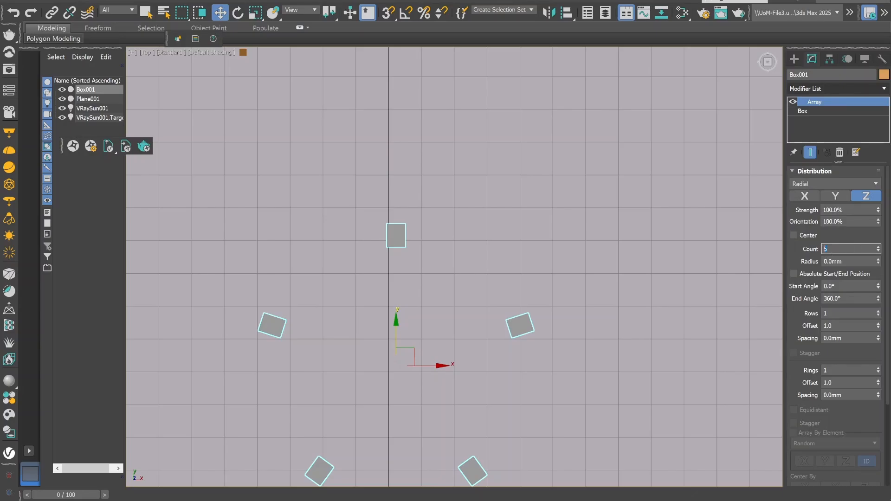
key("Return")
scroll(531, 153, "down", 1)
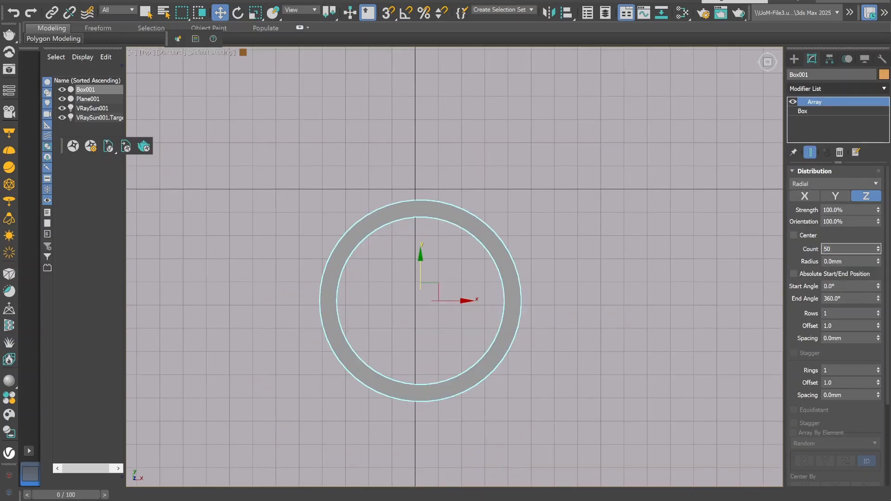
type("20")
key("Return")
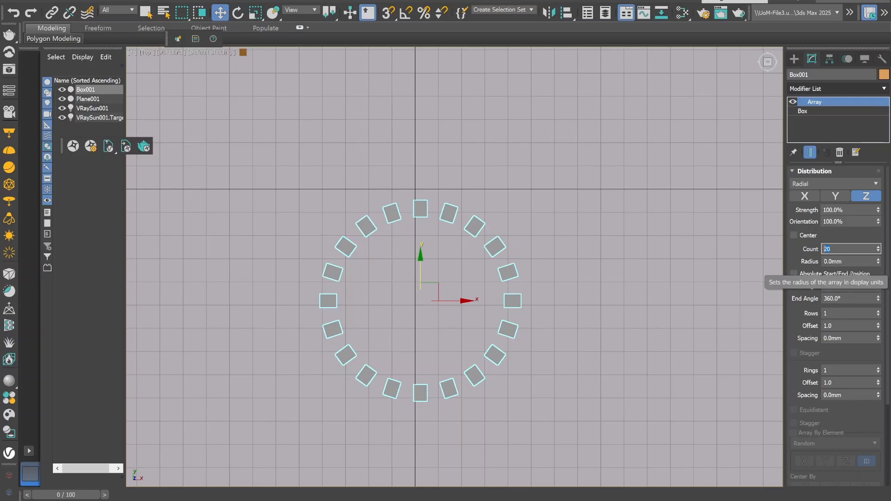
Try a smaller end angle for the radial array, and return it to 360°.
double_click(845, 299)
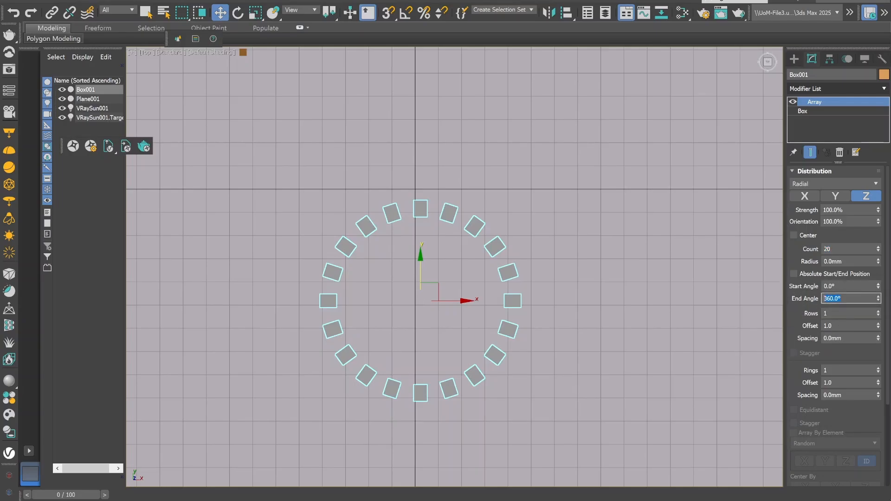
type("70")
key("Return")
type("360")
key("shift+Tab")
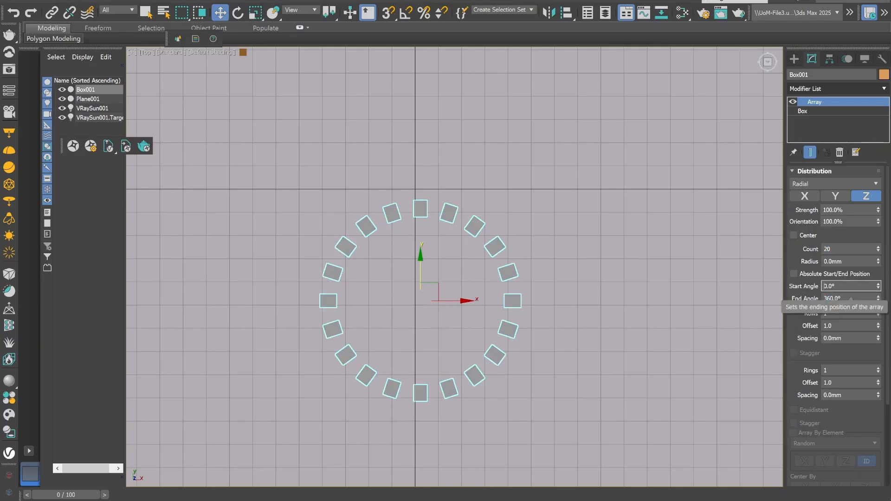
Set the Axial value in the array's Transform settings to 30 mm.
scroll(851, 298, "down", 3)
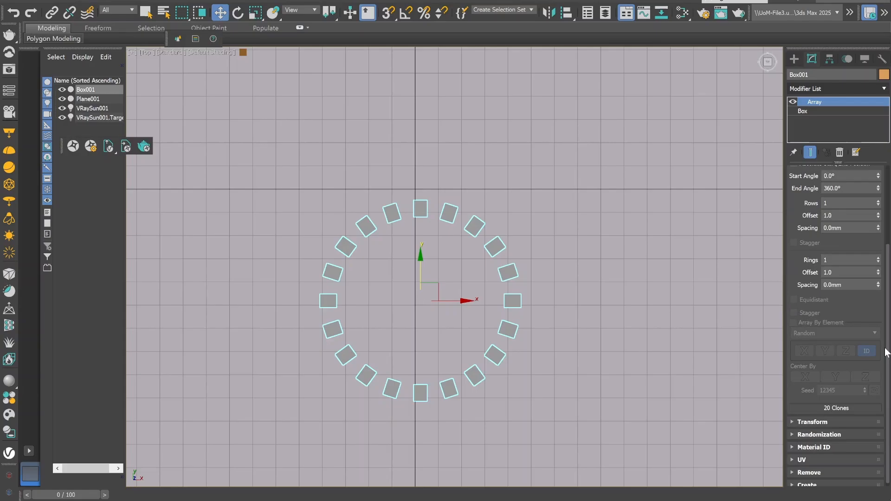
left_click(792, 417)
scroll(793, 416, "down", 1)
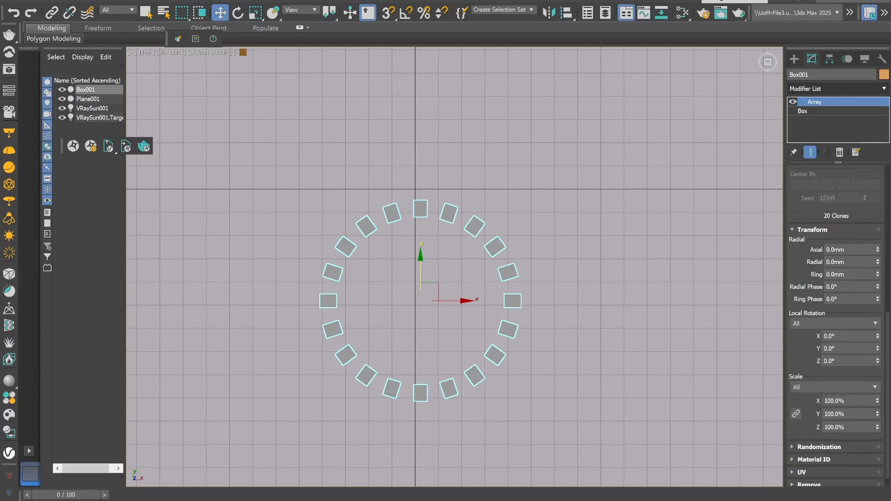
double_click(833, 249)
type("30")
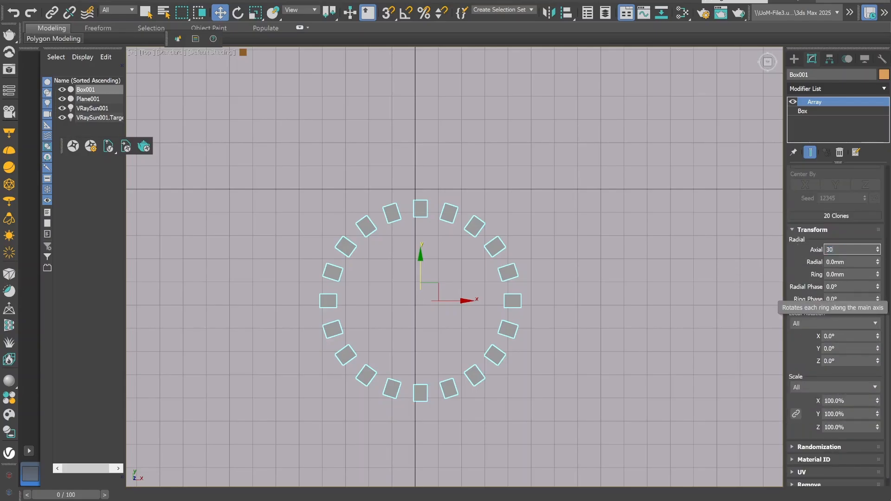
key("Return")
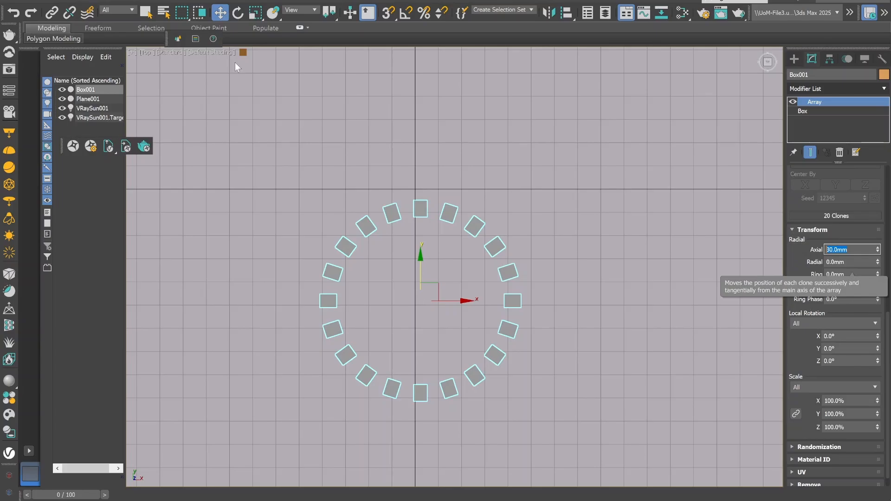
Switch the viewport to Perspective and frame the ring of boxes to inspect it.
left_click(149, 52)
left_click(177, 88)
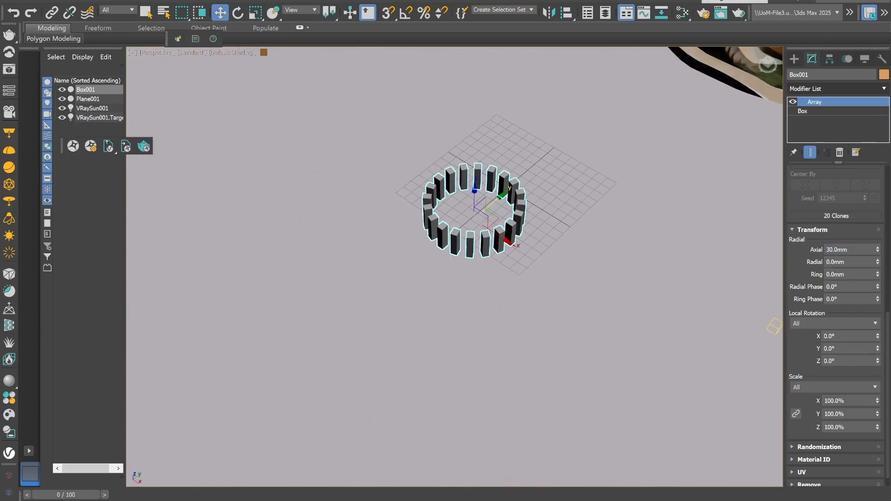
key("z")
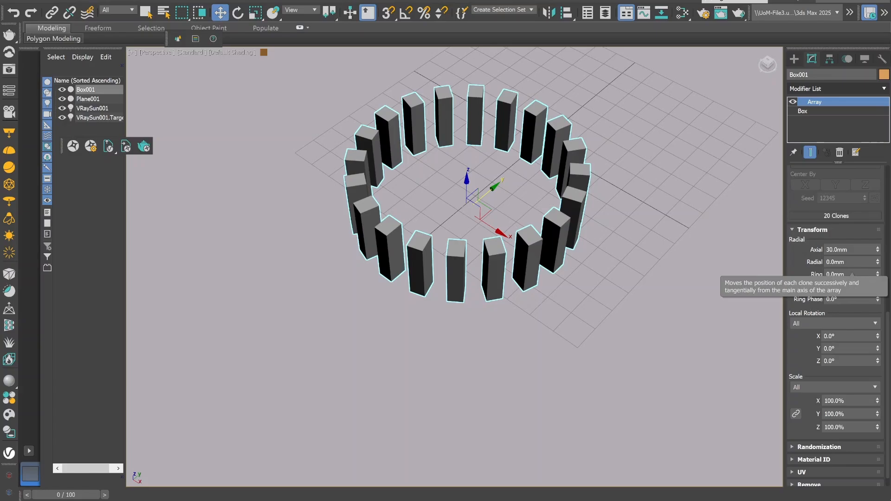
left_click(770, 254)
key("ctrl+z")
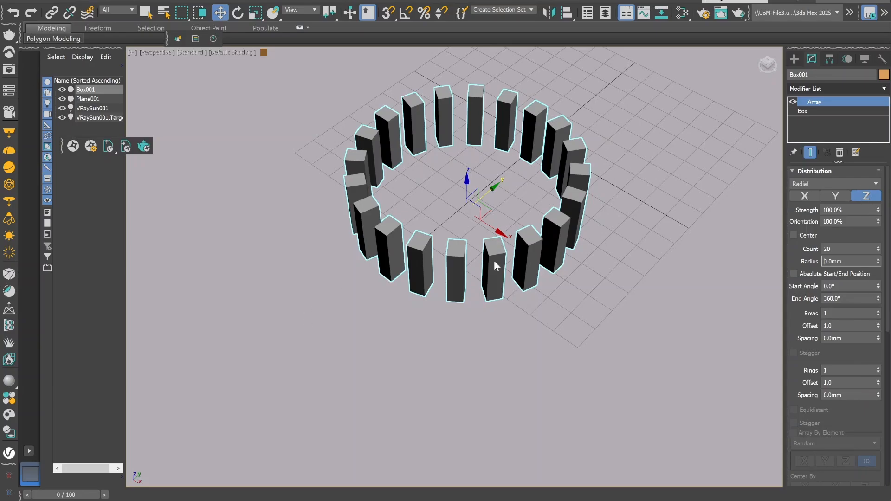
scroll(494, 260, "down", 4)
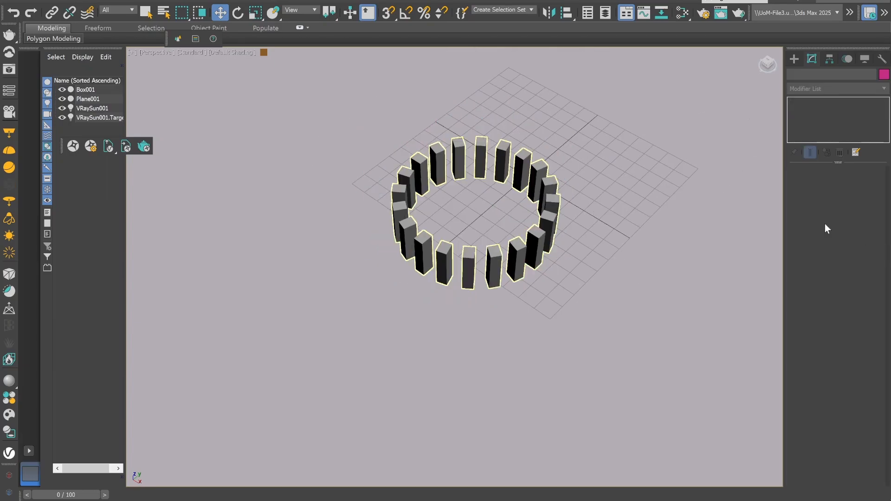
Reselect the box array, try Y as its radial axis, and set the axis to X.
left_click(535, 239)
left_click(837, 196)
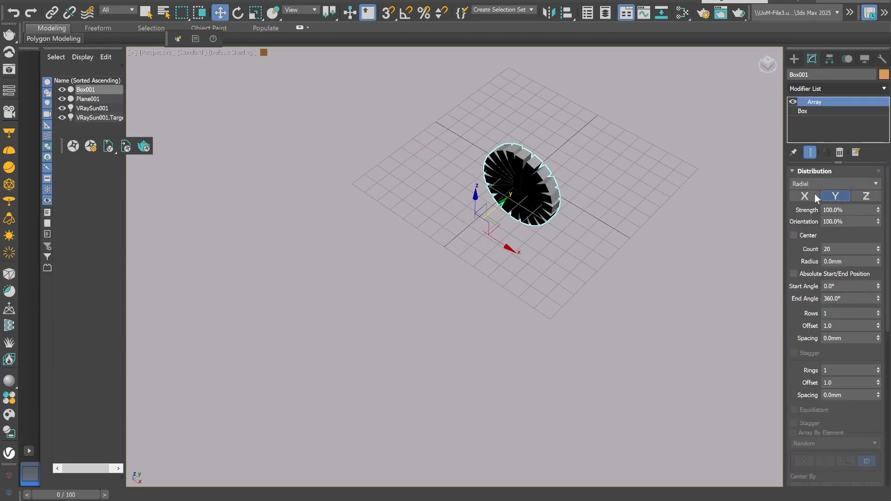
left_click(805, 196)
Try a 50° X local rotation on the clones with the Progressive, Incremental and Random Increment modes.
scroll(887, 238, "down", 10)
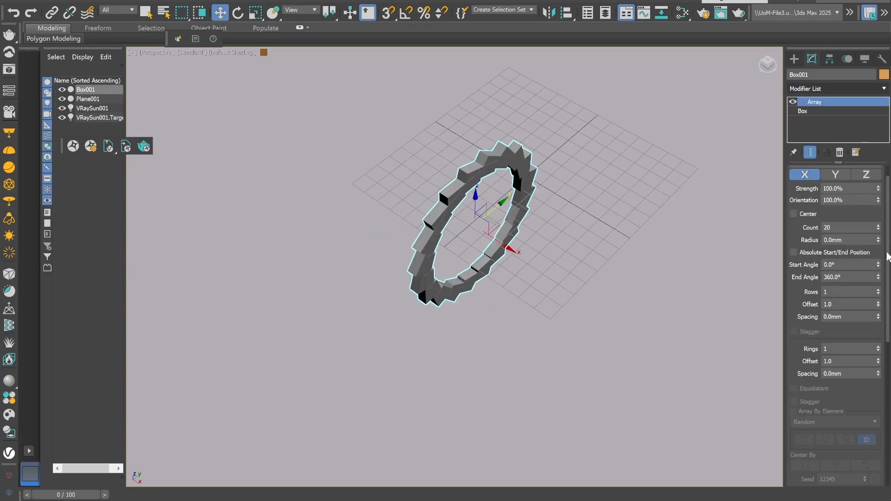
left_click(853, 305)
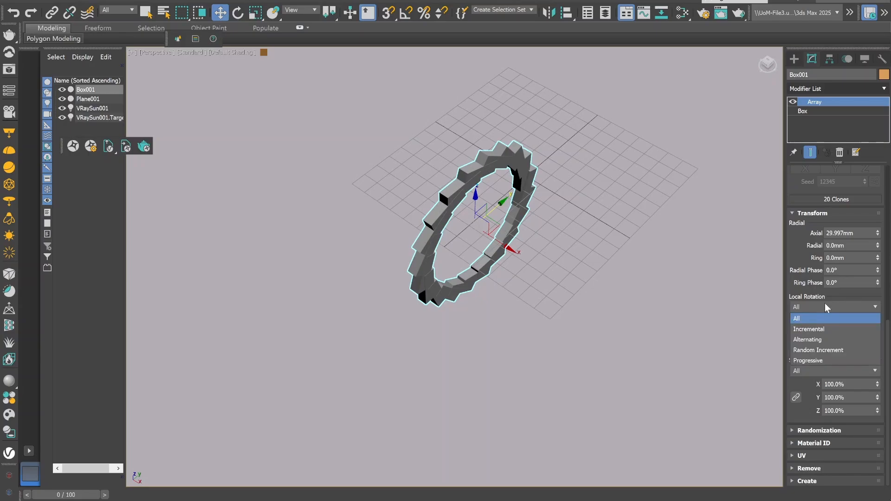
left_click(816, 361)
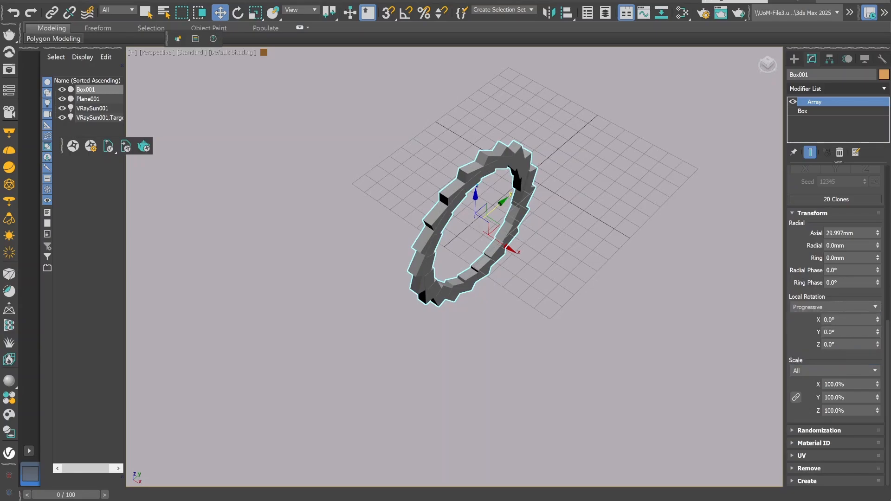
left_click(849, 320)
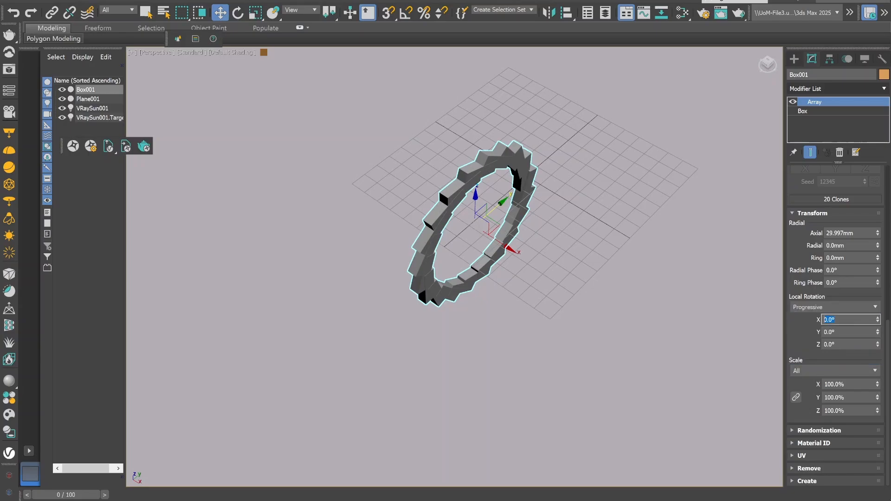
left_click(827, 309)
left_click(815, 329)
left_click(812, 306)
left_click(813, 350)
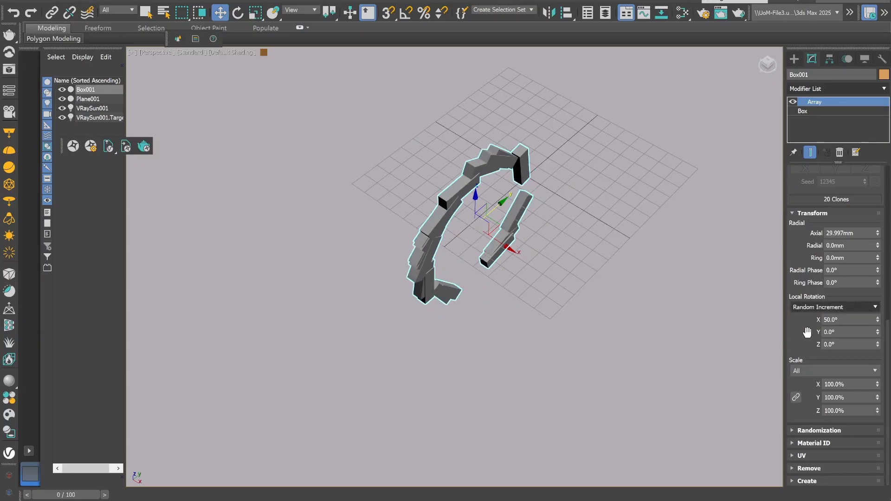
Set the clones' local Y rotation to 50° in All mode, and switch the rotation mode to Random Increment.
left_click(806, 307)
left_click(799, 319)
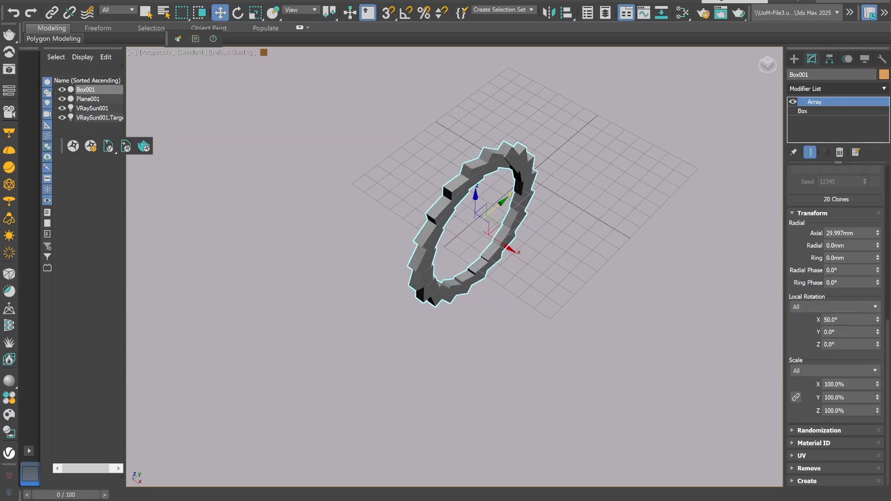
left_click_drag(841, 332, 797, 332)
type("50")
key("Return")
left_click(821, 308)
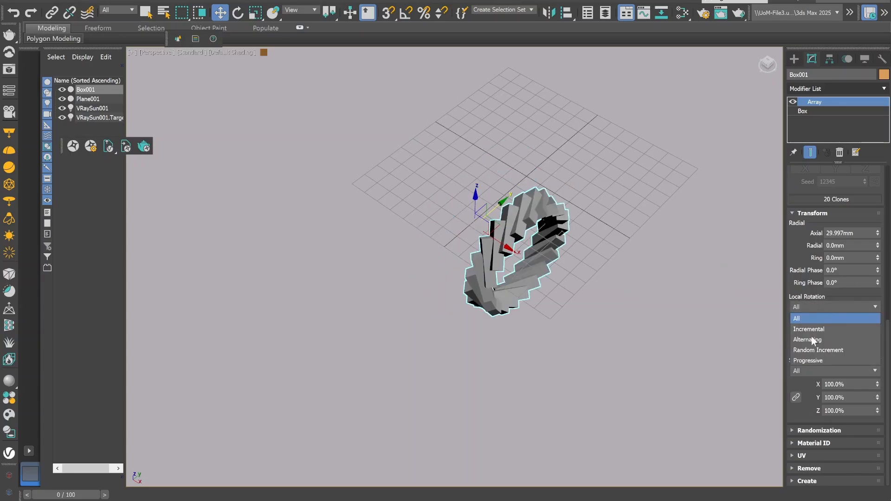
left_click(818, 350)
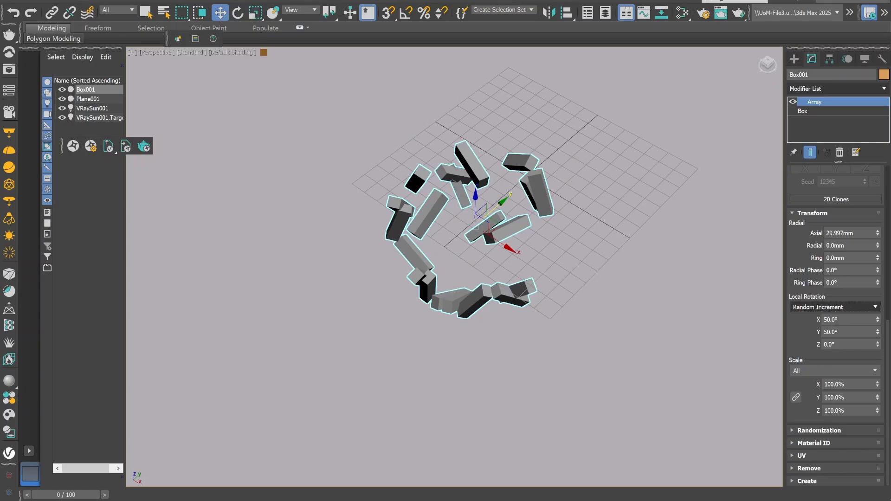
Reset the clones' local rotation to 0° on X, Y and Z, and reselect the box array.
key("Tab")
key("Tab")
type("0")
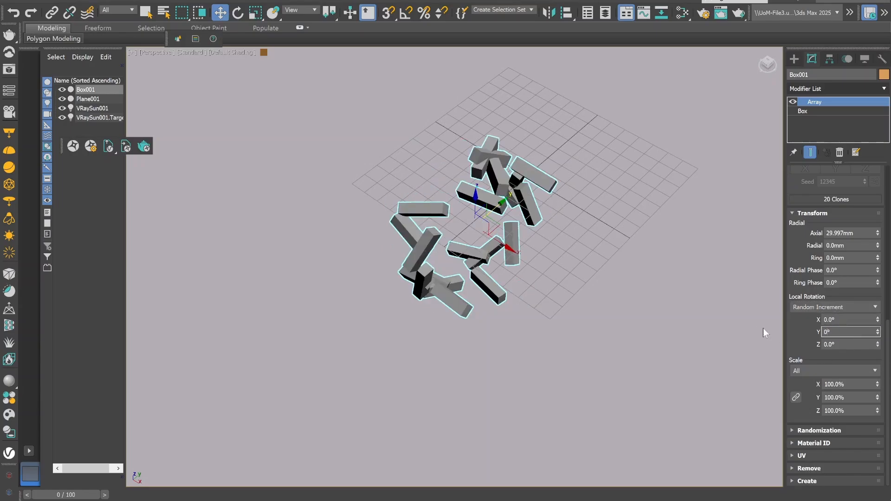
left_click(622, 207)
left_click(521, 166)
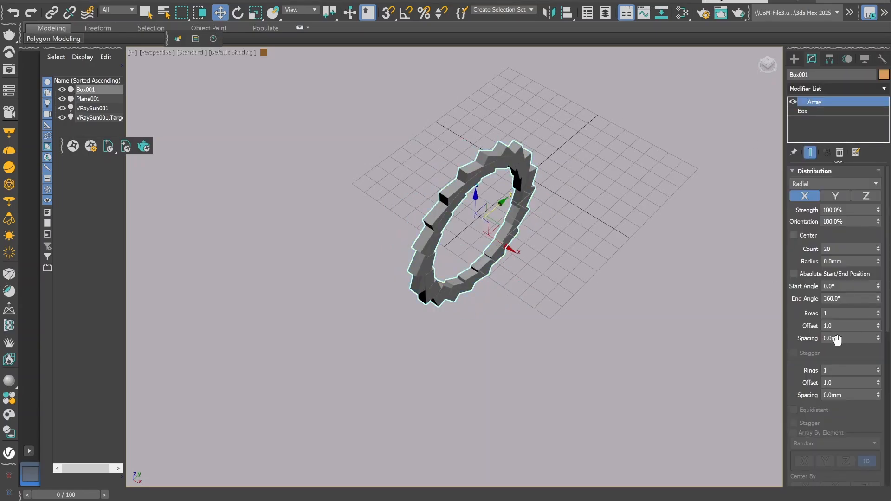
Try By Rings scaling with Y at 0% on the clones, and change the scale mode to Incremental.
scroll(833, 362, "down", 4)
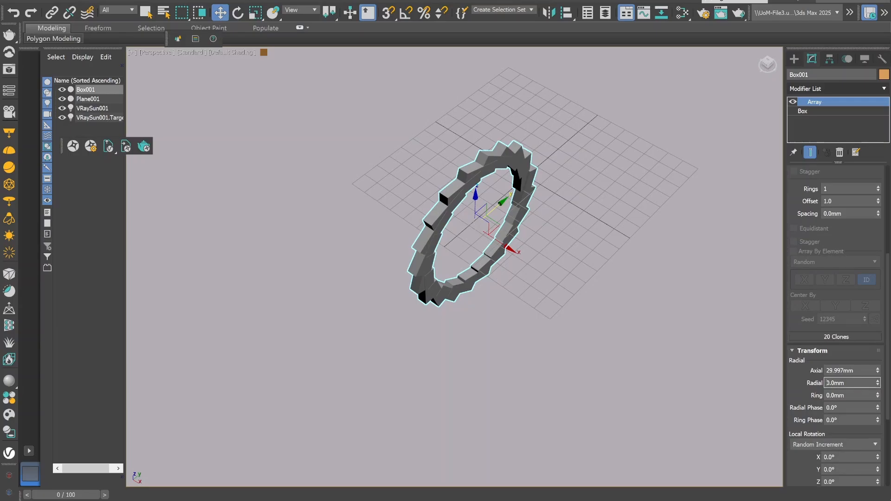
scroll(806, 416, "down", 3)
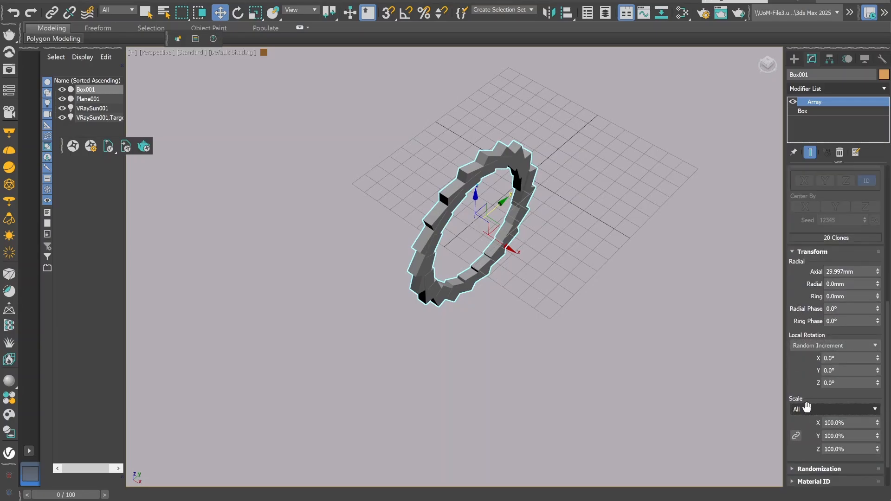
left_click(807, 409)
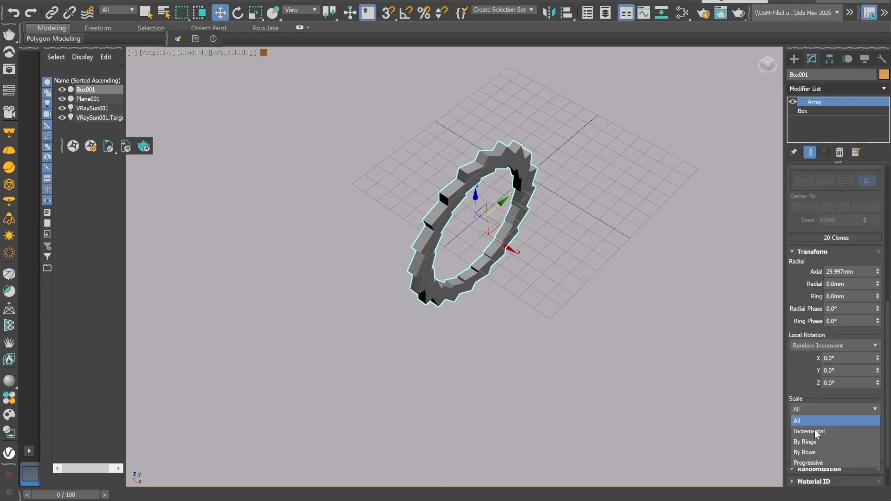
left_click(838, 440)
left_click(844, 435)
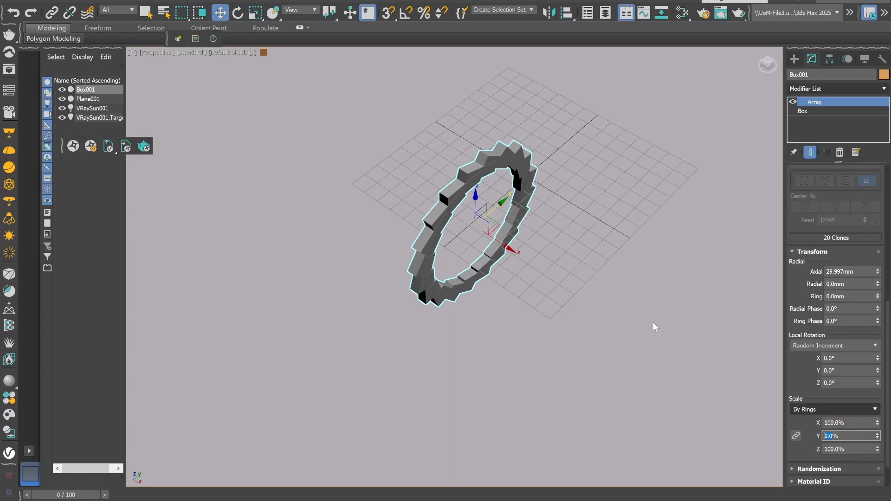
left_click(817, 409)
left_click(815, 431)
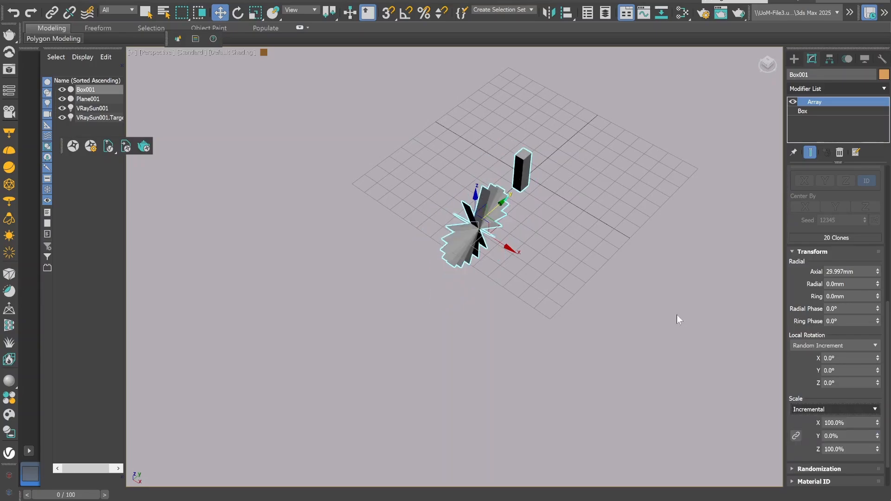
Try an incremental Y scale of 50% on the clones, and set it to 70%.
left_click_drag(840, 436, 797, 435)
type("5")
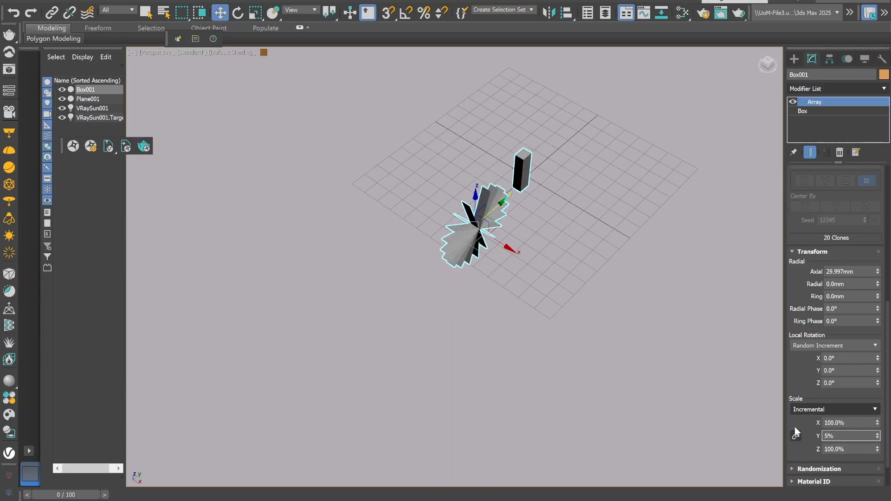
type("0")
key("Return")
type("70")
key("Return")
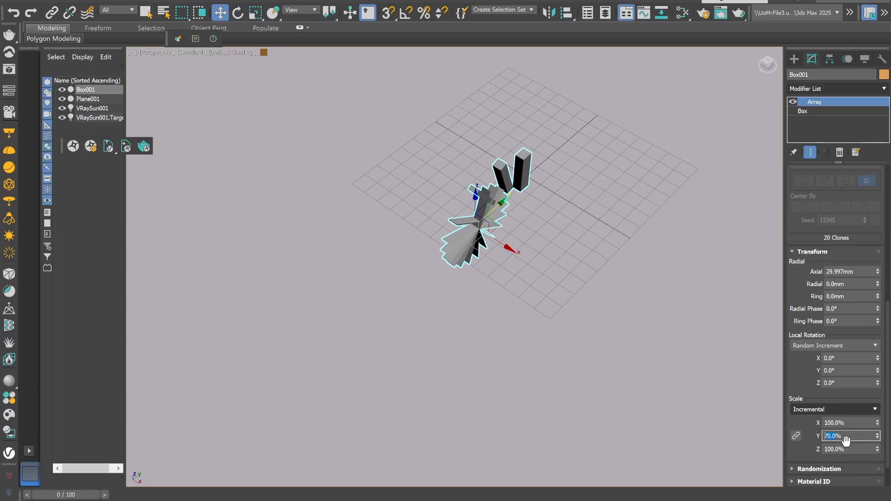
Try an incremental Y scale of 98% on the clones, and set it to 87%.
type("99")
key("Return")
key("Return")
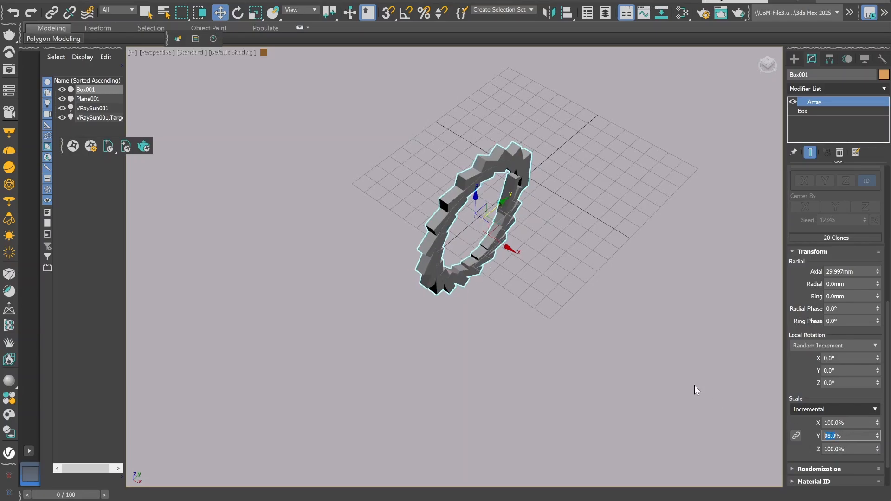
type("97")
key("Return")
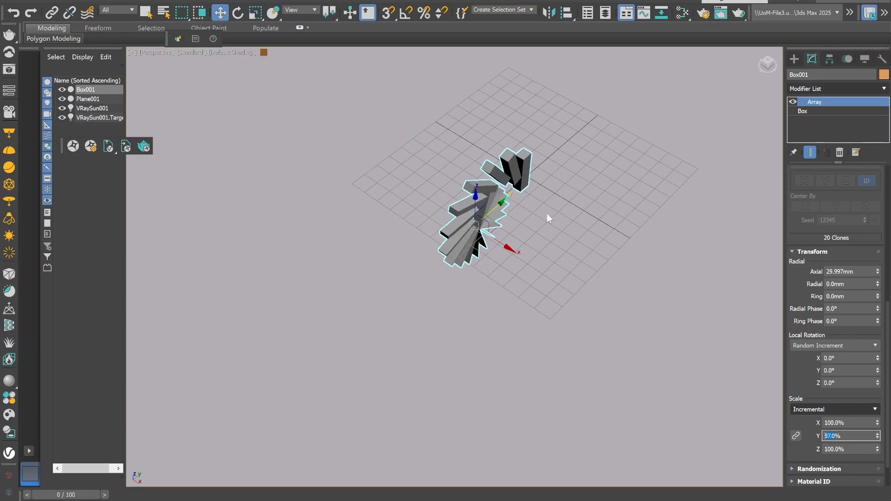
Try incremental X and Z scales of 87% on the radial clones, viewing the array from the side.
middle_click_drag(466, 191, 487, 213, "alt")
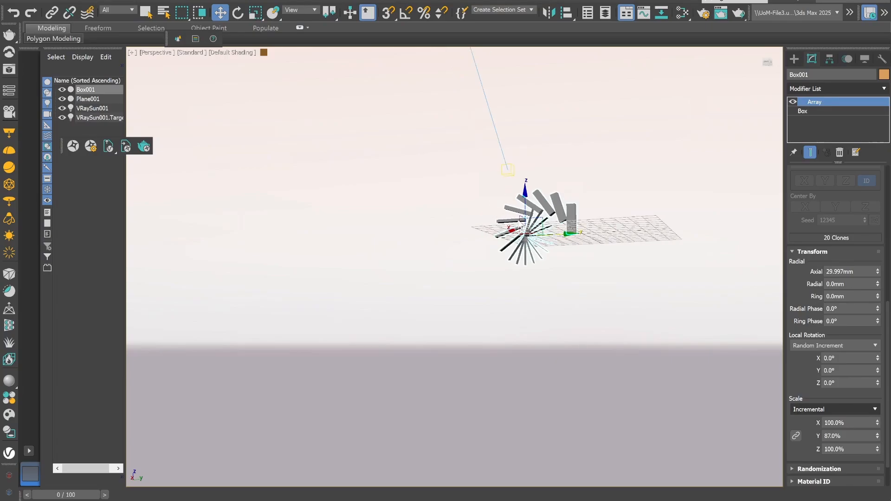
scroll(519, 224, "up", 6)
left_click_drag(850, 423, 809, 416)
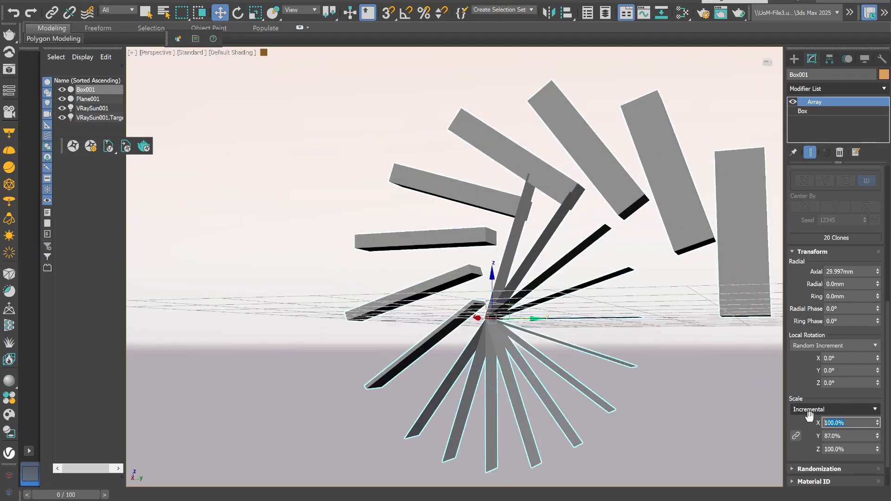
type("87")
key("Return")
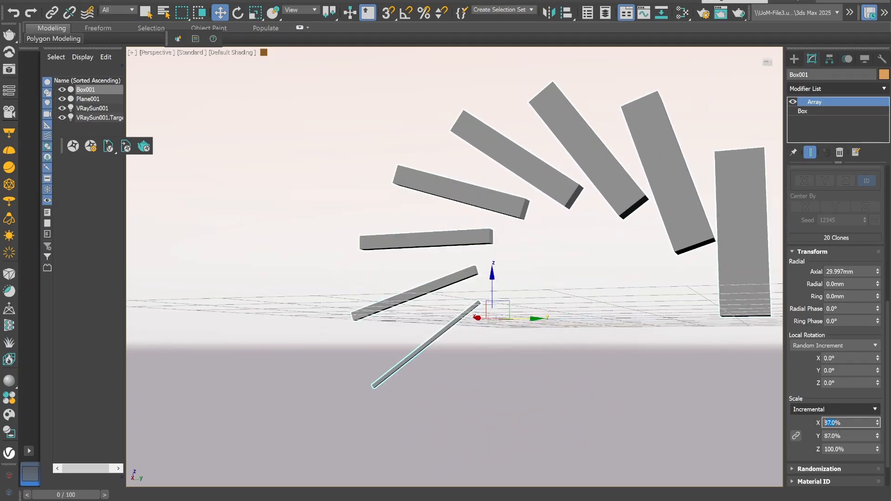
key("Tab")
key("Tab")
type("87")
key("Return")
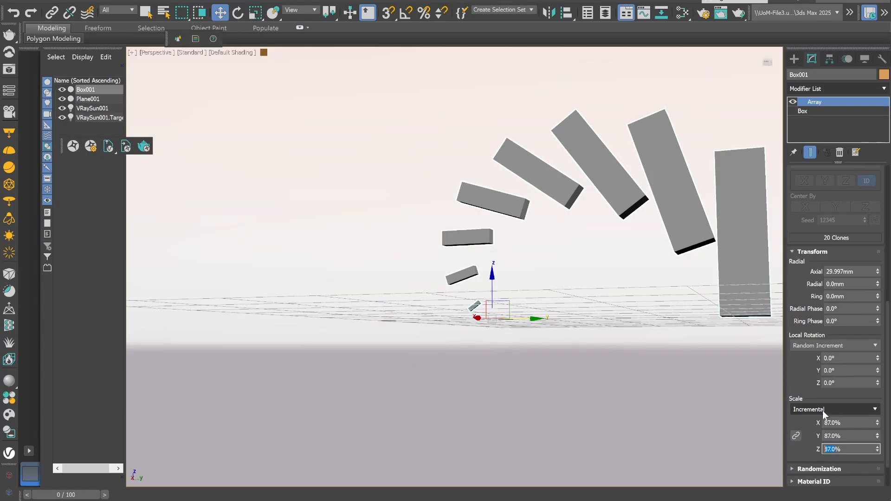
Try incremental scaling with X at 90% and Y at 0% on the clones.
double_click(844, 422)
type("90")
key("Tab")
type("0")
key("Return")
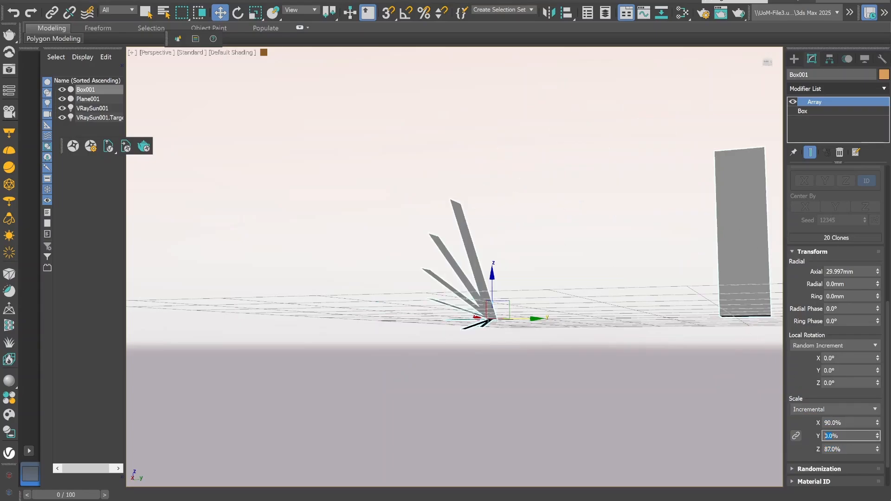
Set the clones' incremental X scale to 100%, and try Y scales of 90% and 95%.
double_click(829, 423)
type("100")
key("Return")
key("Tab")
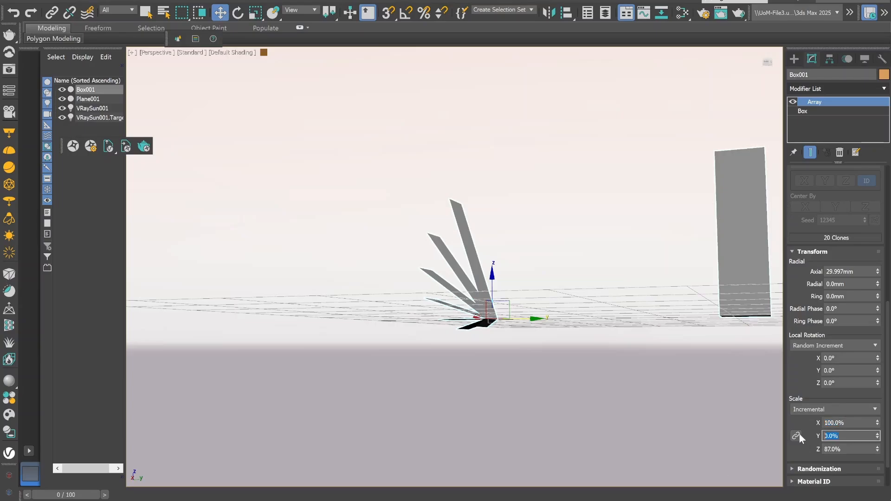
type("90")
key("Return")
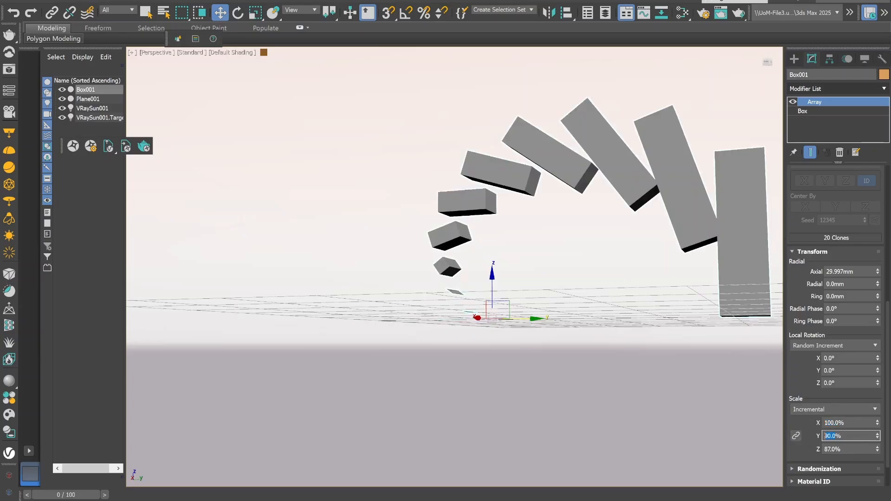
type("100")
key("Return")
left_click(636, 340)
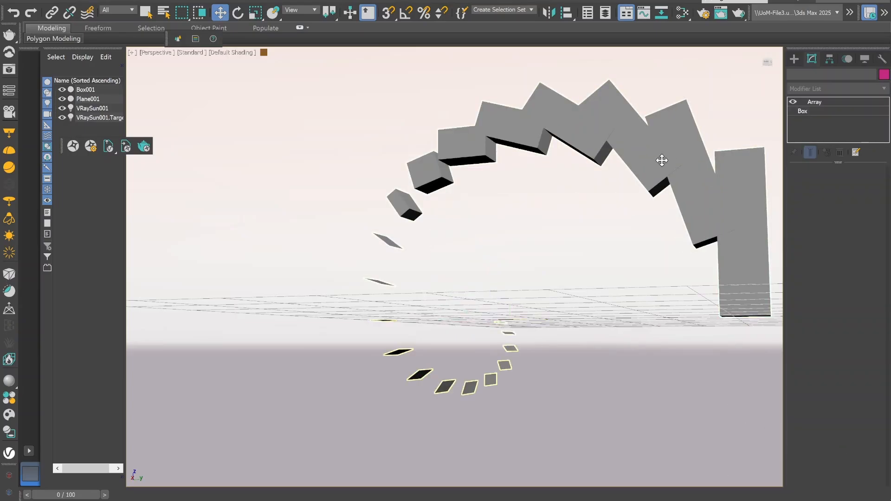
Reselect the box array and reset the clones' incremental Y and Z scales to 100%.
left_click(661, 160)
scroll(849, 408, "down", 3)
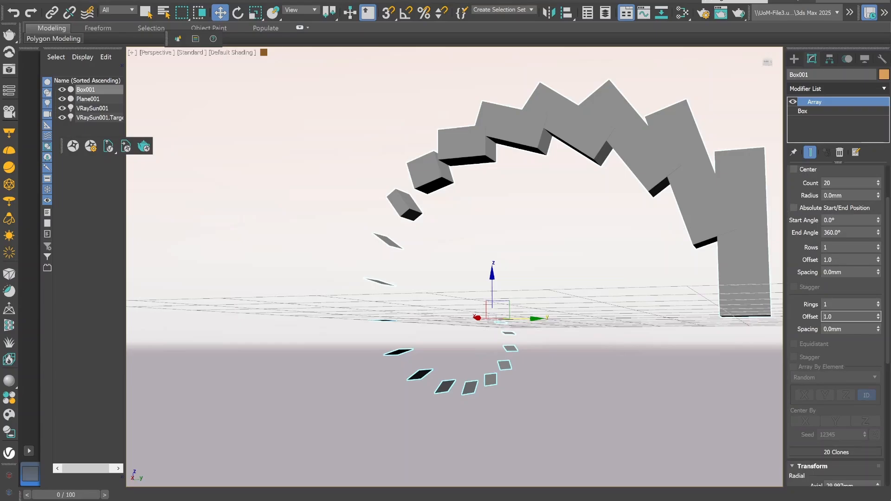
scroll(849, 413, "down", 3)
scroll(849, 414, "down", 3)
double_click(840, 400)
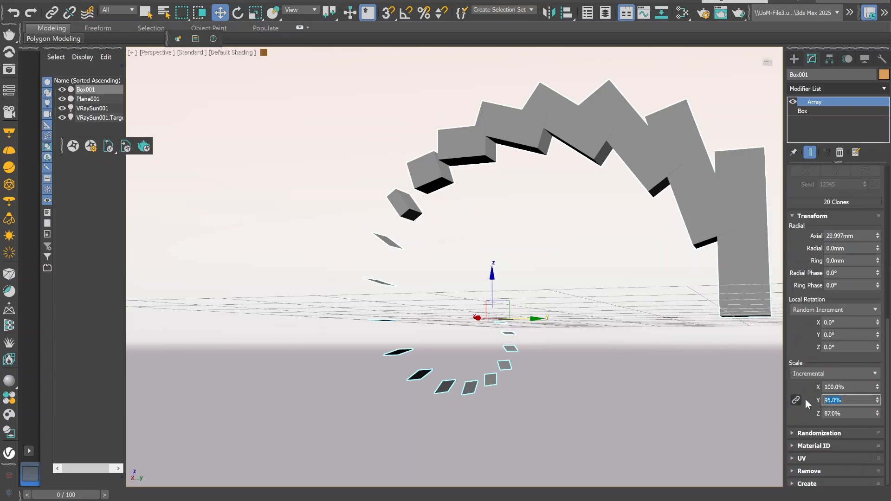
type("100")
key("Tab")
double_click(835, 414)
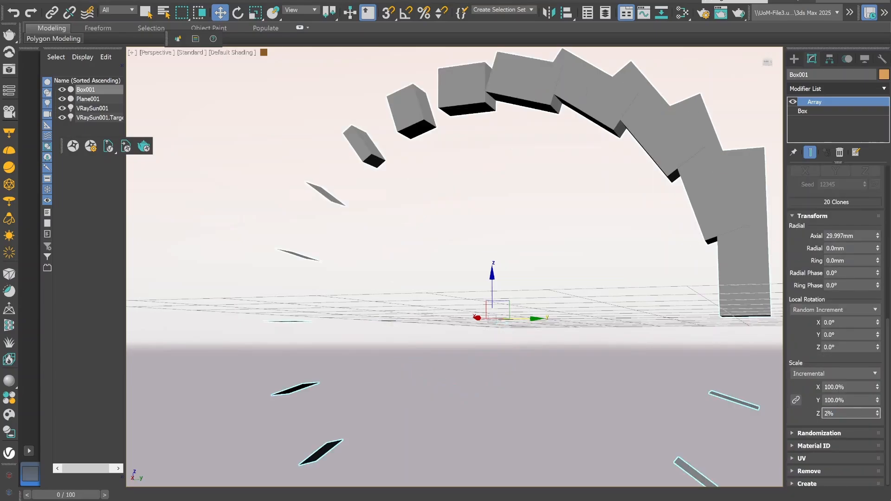
type("100")
key("Return")
Expand the array's Randomization settings and review its position, rotation and scale options along with the radial distribution parameters.
left_click(795, 434)
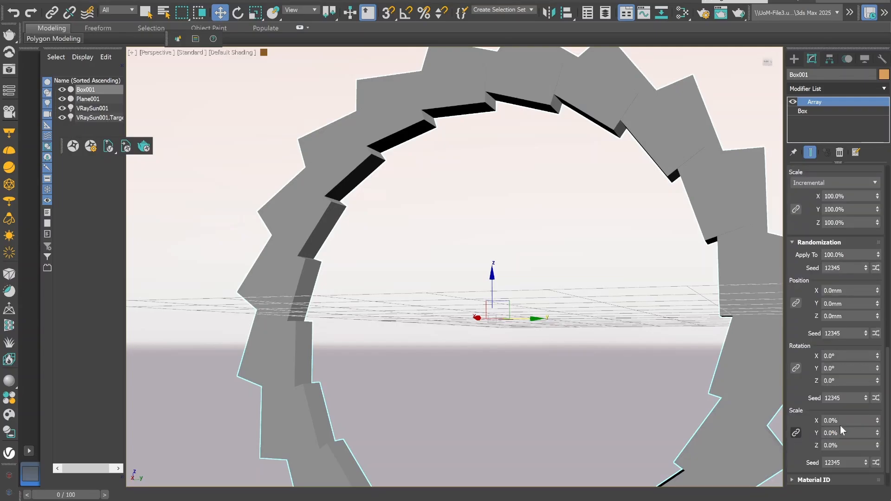
scroll(817, 367, "down", 1)
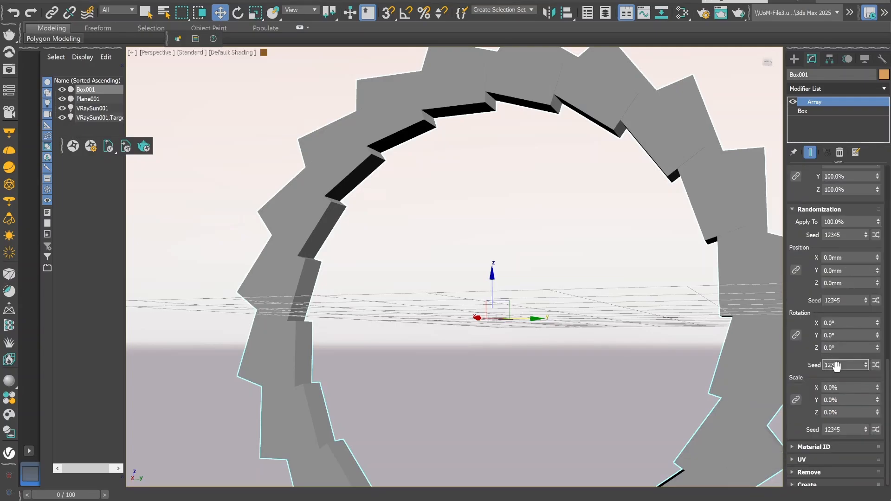
scroll(836, 366, "down", 1)
scroll(835, 217, "up", 3)
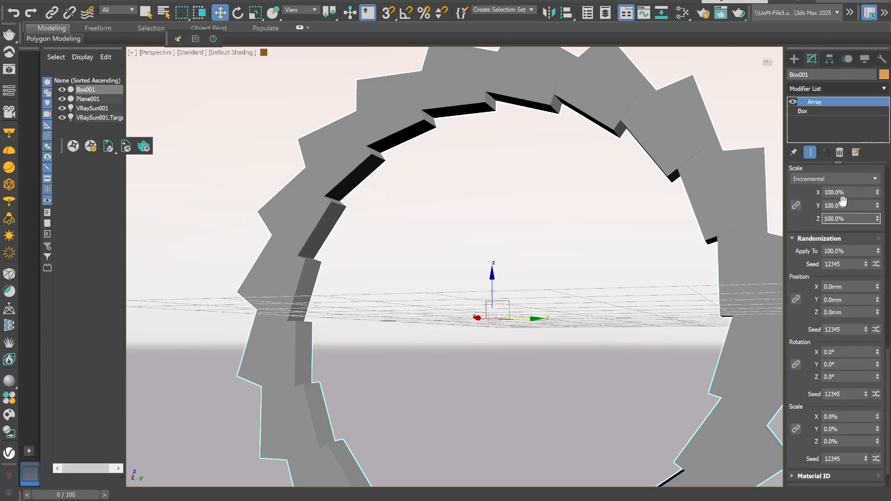
scroll(843, 201, "up", 5)
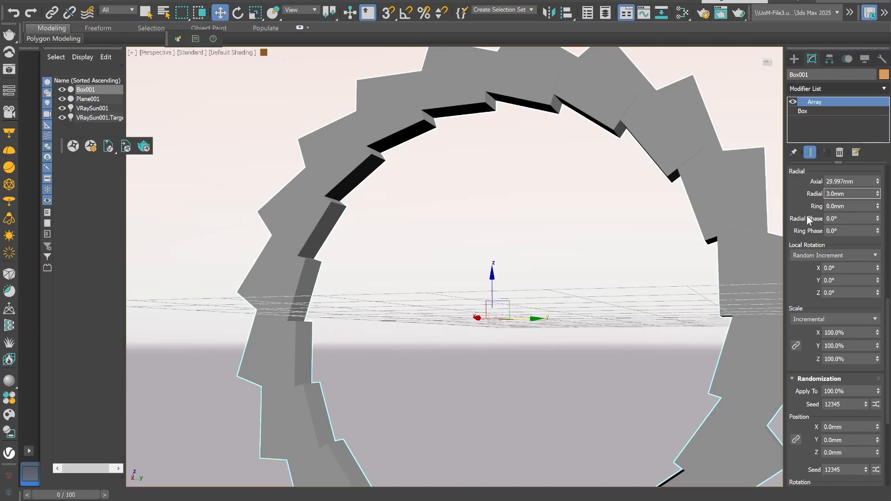
scroll(808, 219, "up", 8)
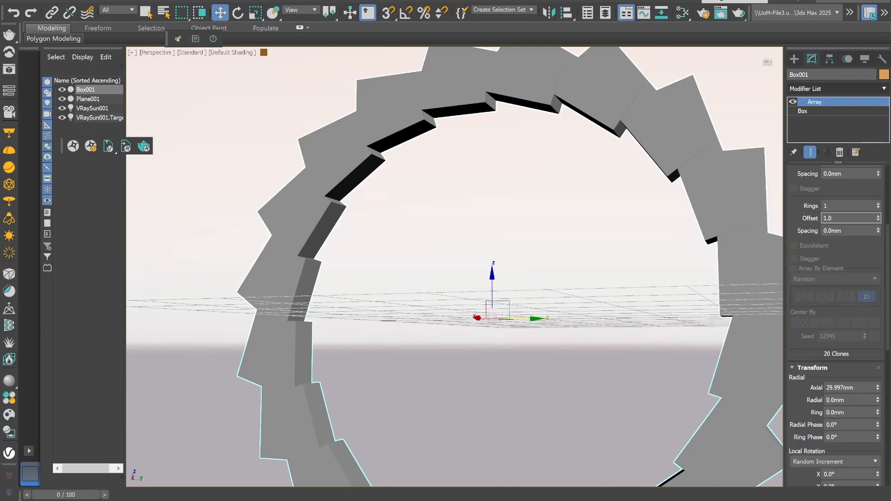
scroll(811, 222, "up", 6)
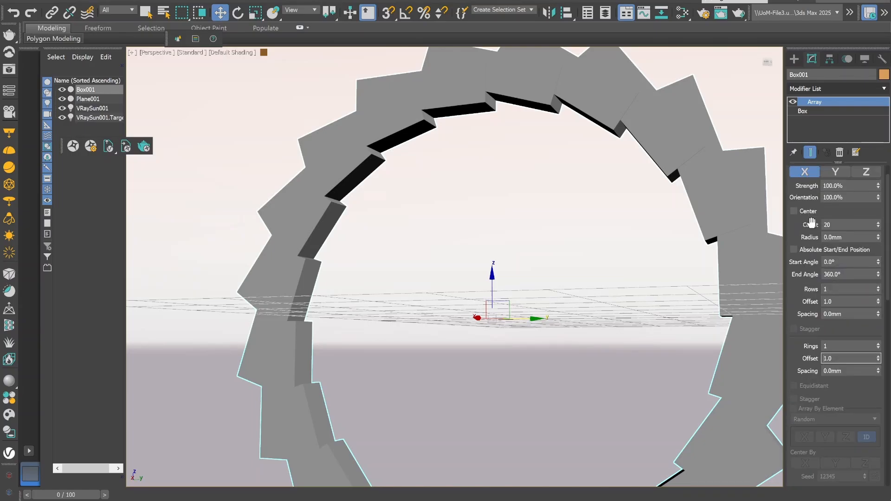
Change the array's distribution to Phyllotaxis and display the clones in the Top view.
left_click(874, 184)
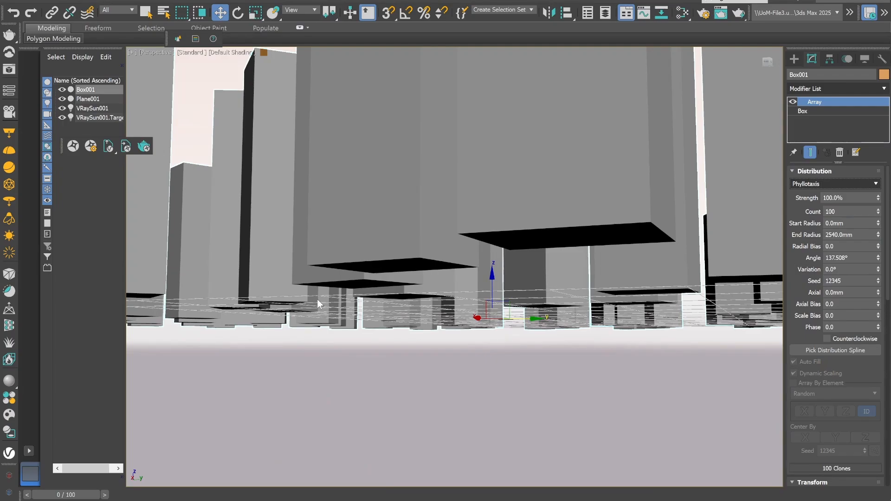
scroll(380, 323, "down", 8)
scroll(379, 323, "down", 5)
middle_click_drag(398, 342, 377, 371, "alt")
scroll(315, 305, "up", 5)
left_click(158, 52)
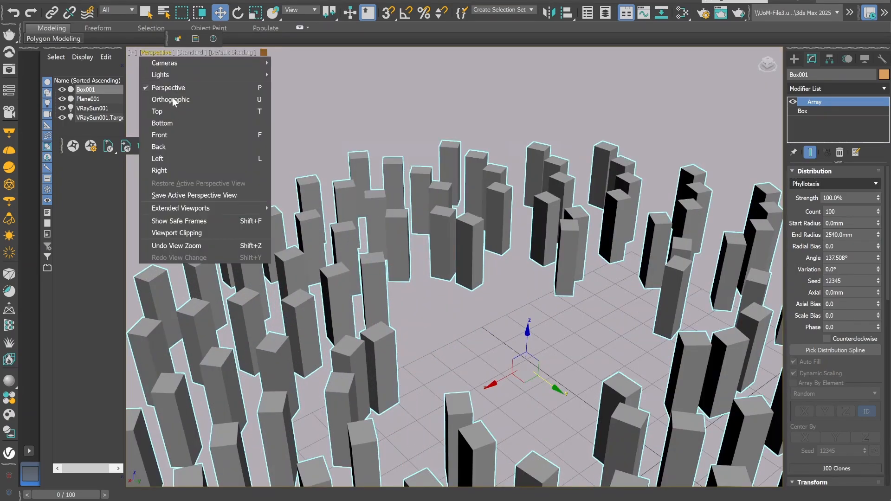
left_click(167, 112)
scroll(448, 157, "down", 3)
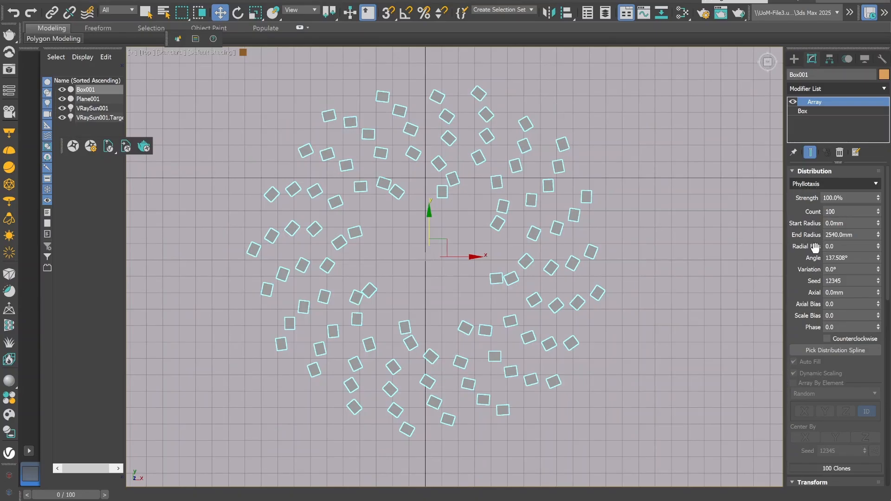
Set the phyllotaxis variation seed to 12346 and the axial bias to 100.
scroll(811, 222, "down", 2)
scroll(812, 221, "down", 1)
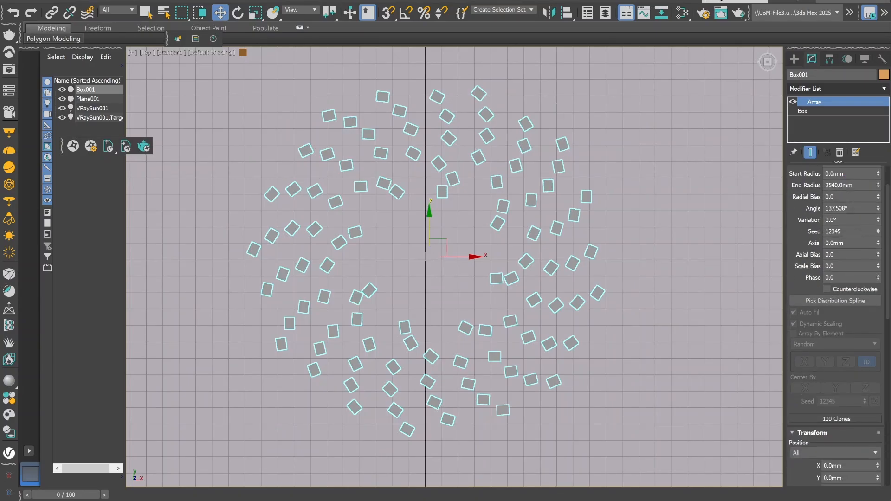
left_click(852, 232)
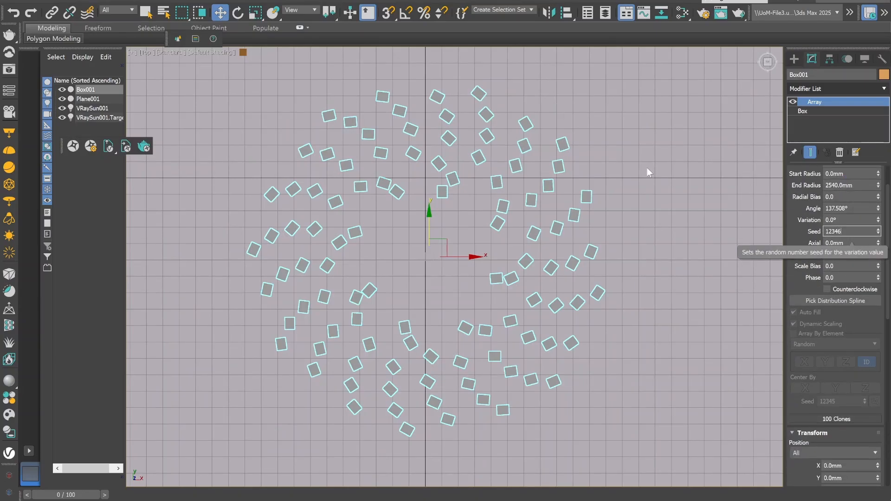
scroll(832, 242, "down", 1)
double_click(830, 230)
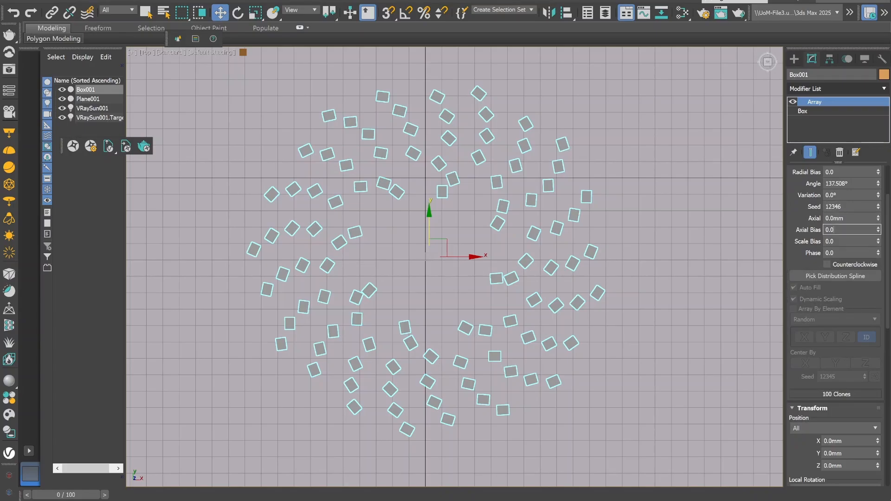
type("10")
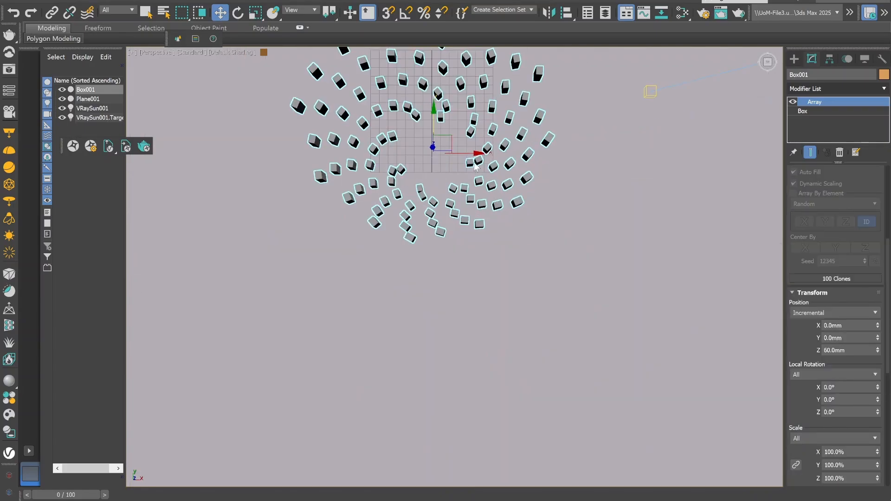
Examine the phyllotaxis array from several perspective angles to check how the clones rise around the centre.
middle_click_drag(476, 167, 506, 198)
scroll(538, 254, "down", 3)
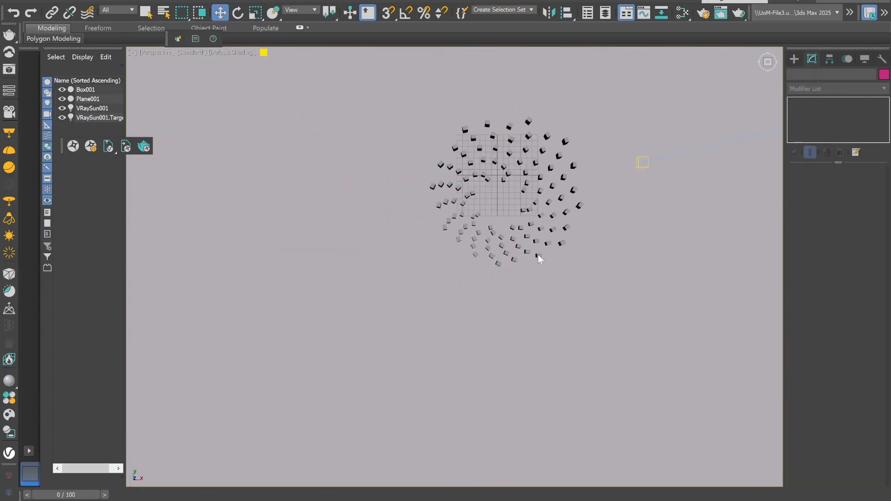
middle_click_drag(540, 259, 531, 153, "alt")
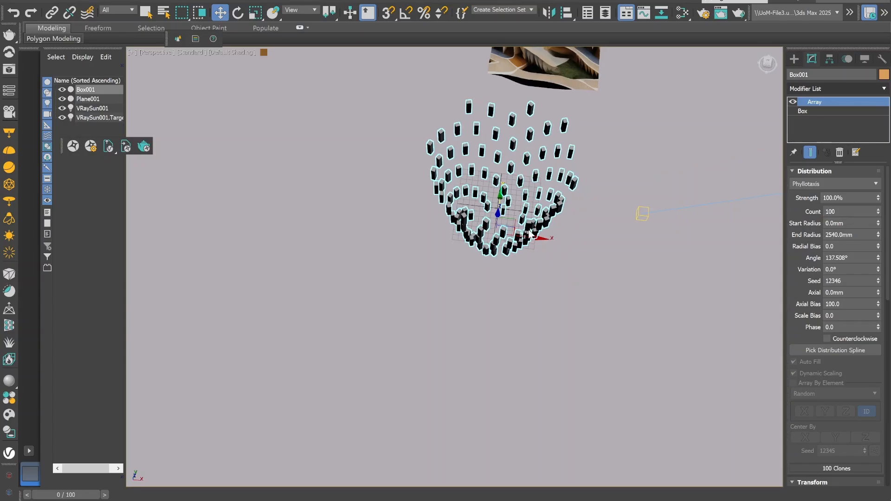
scroll(502, 168, "up", 1)
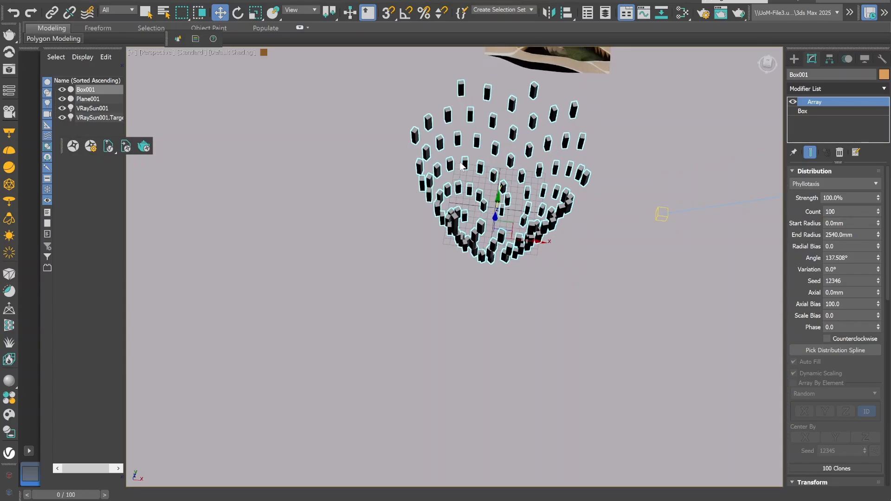
middle_click_drag(462, 166, 450, 152, "alt")
scroll(357, 122, "down", 5)
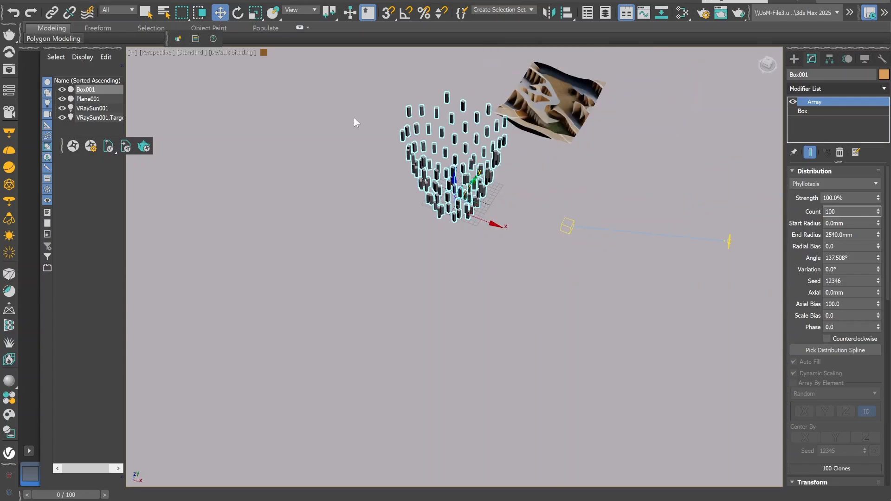
scroll(377, 130, "up", 5)
left_click(826, 327)
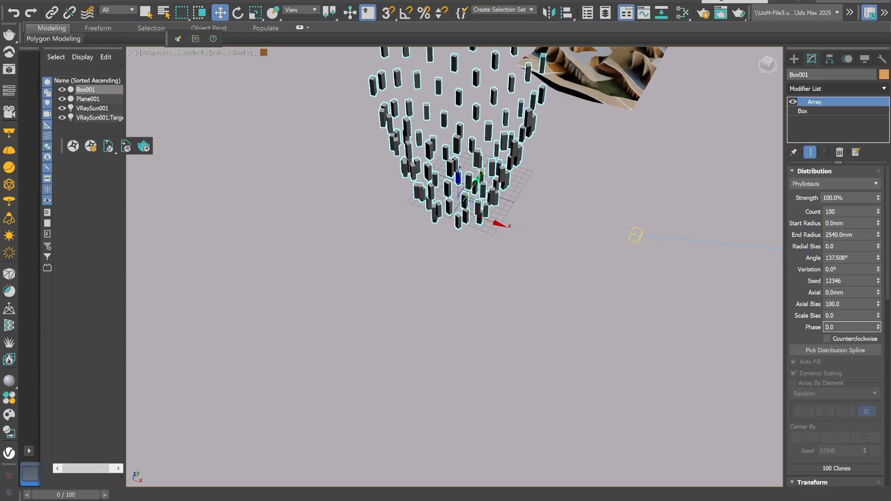
Set the array's Z scale to 50% and change its scale mode to Incremental.
scroll(836, 325, "down", 10)
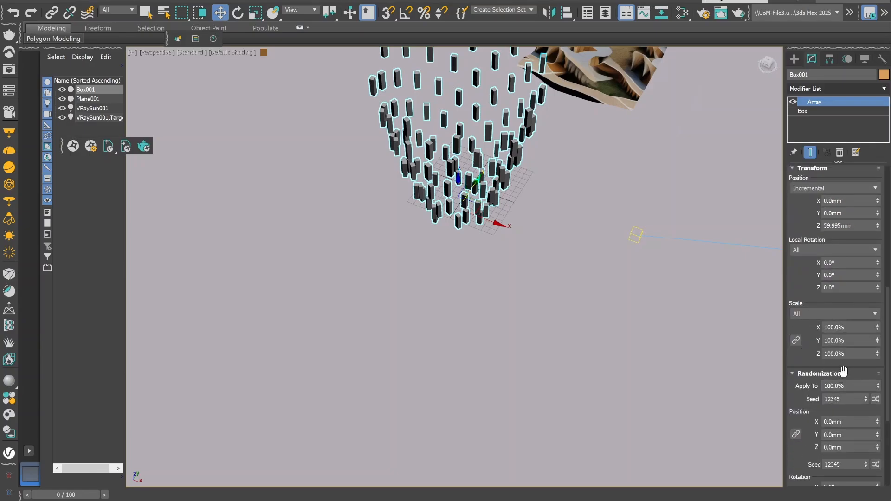
type("50")
left_click(822, 314)
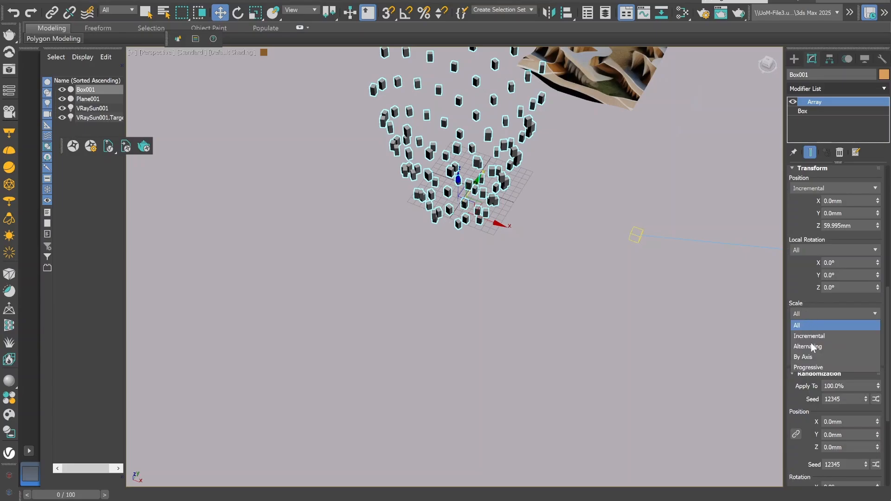
left_click(810, 336)
scroll(500, 259, "down", 6)
scroll(500, 259, "up", 5)
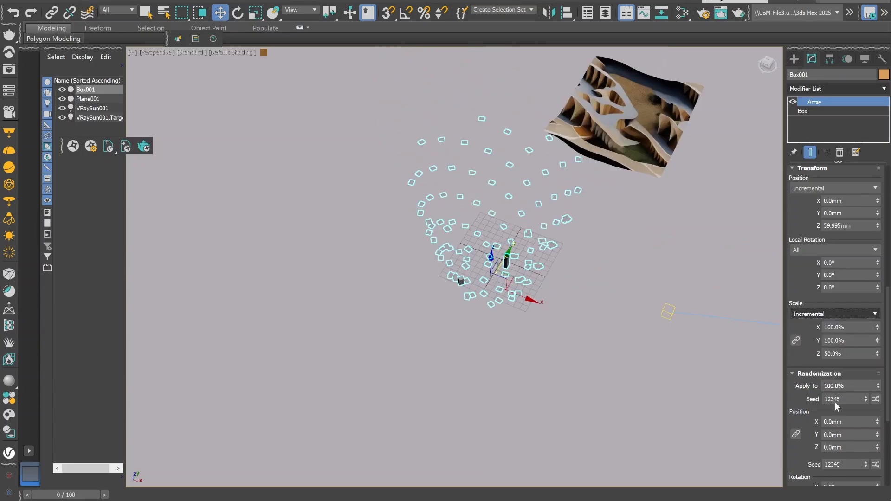
Delete the textured terrain plane from the scene.
double_click(836, 354)
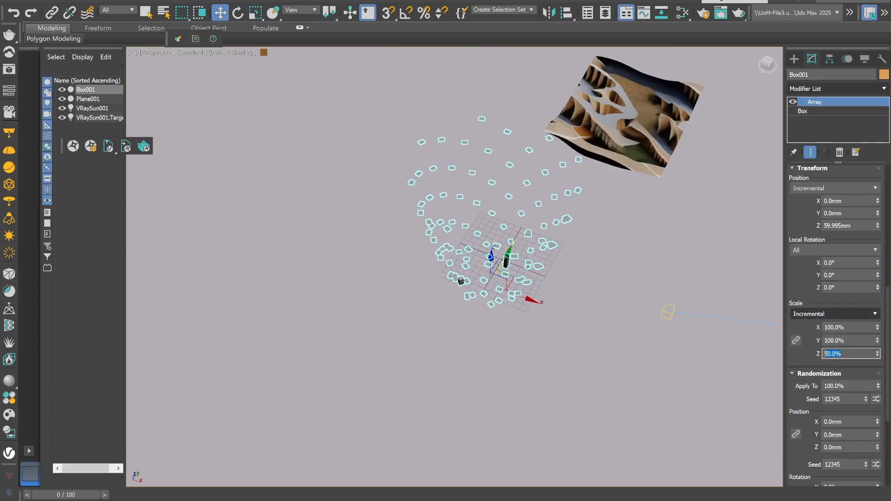
type("-8")
left_click(648, 141)
key("Delete")
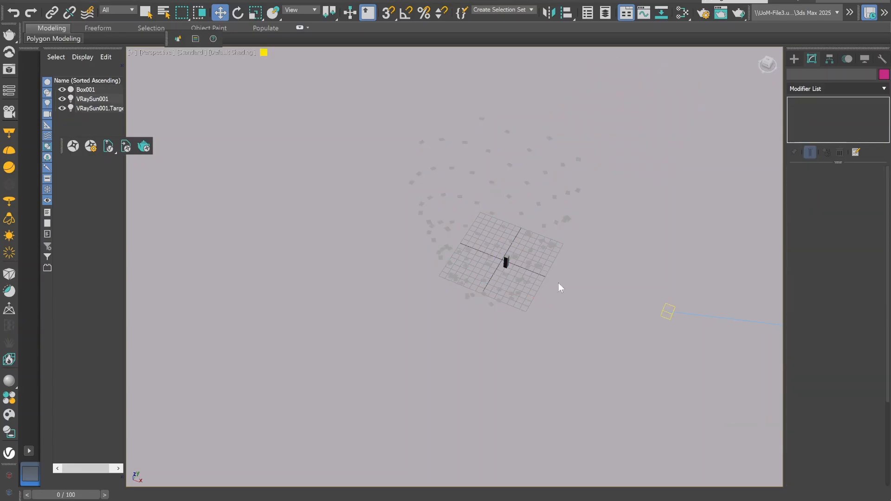
Reselect the box array, set its incremental Z scale to 99%, and check the tapering clones from a lower angle.
scroll(497, 244, "up", 3)
left_click(497, 246)
left_click_drag(886, 278, 887, 402)
scroll(887, 383, "up", 2)
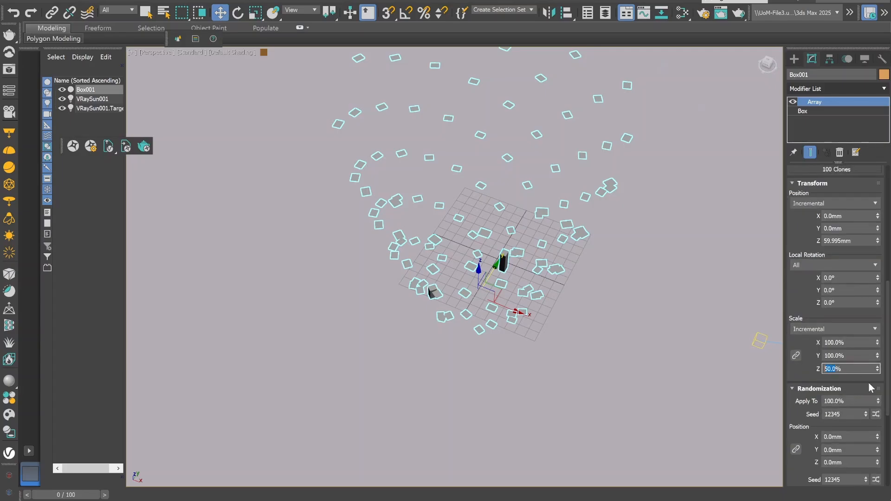
type("90")
key("Return")
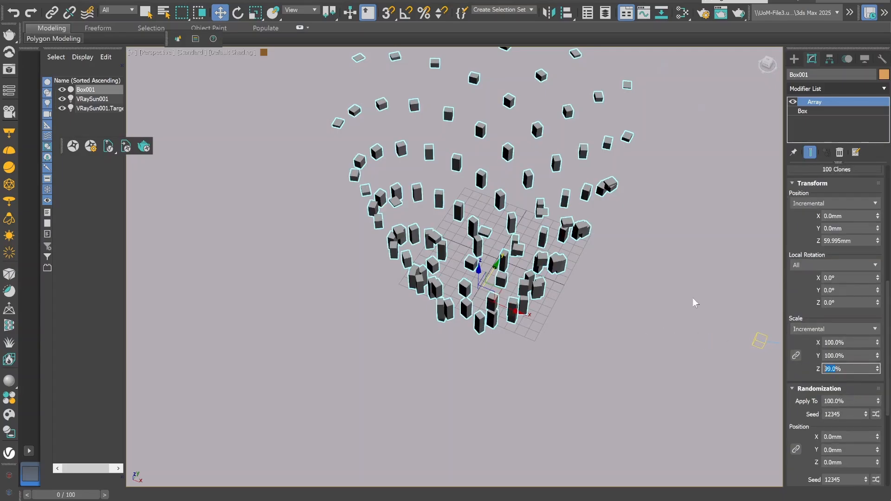
type("99")
key("Return")
middle_click_drag(626, 242, 597, 269)
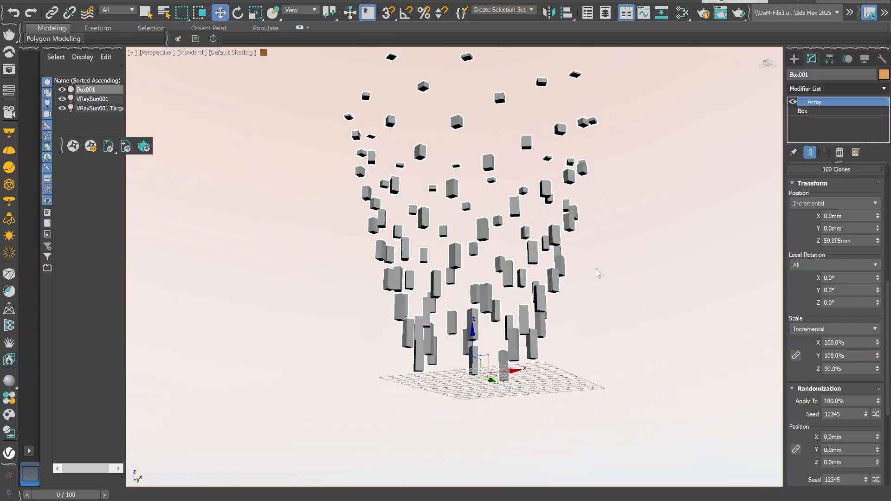
Set the array's incremental Y and X scale to 99% as well.
left_click(840, 355)
type("99")
double_click(849, 342)
type("99")
key("Return")
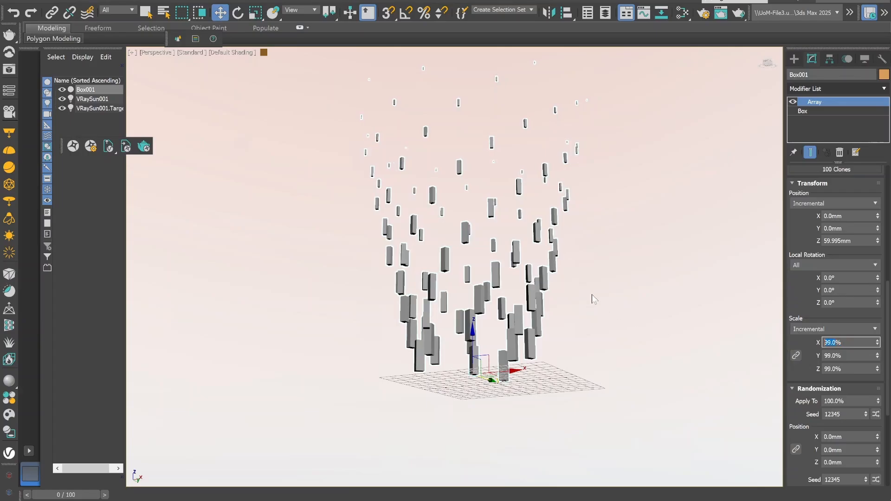
Inspect the shrinking clone pattern in the Top view and return to the Perspective view.
left_click(161, 53)
left_click(166, 114)
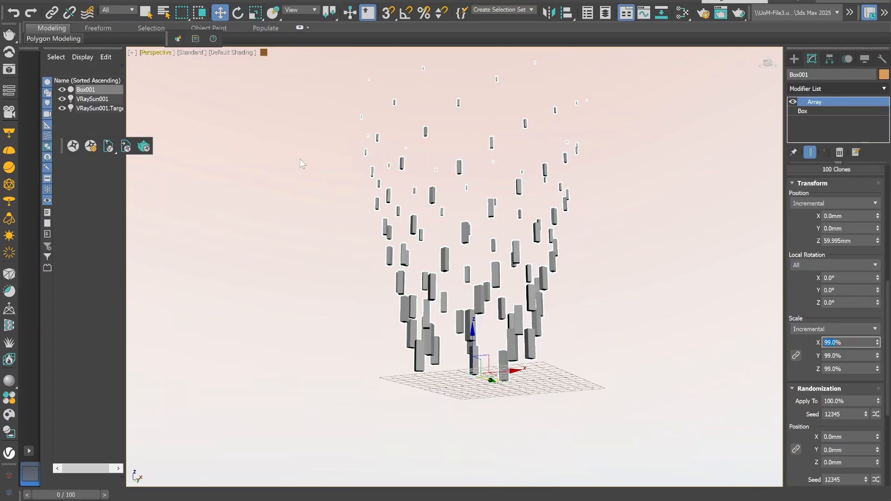
left_click(146, 53)
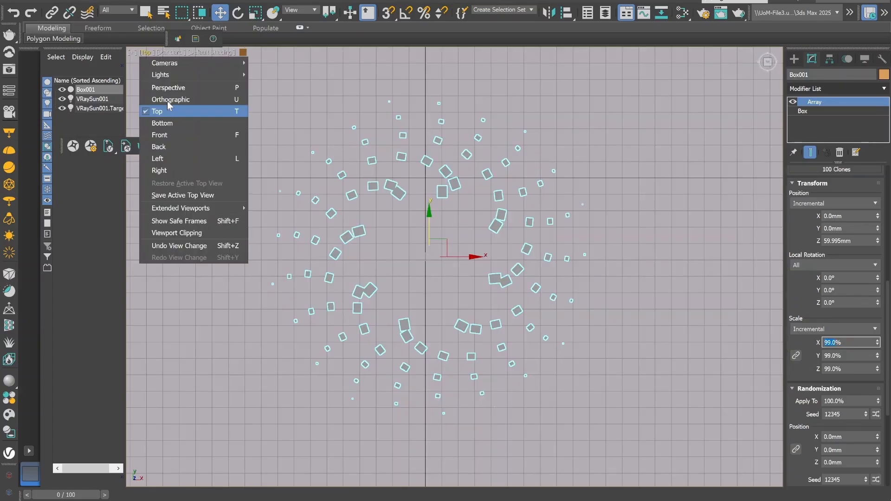
left_click(170, 88)
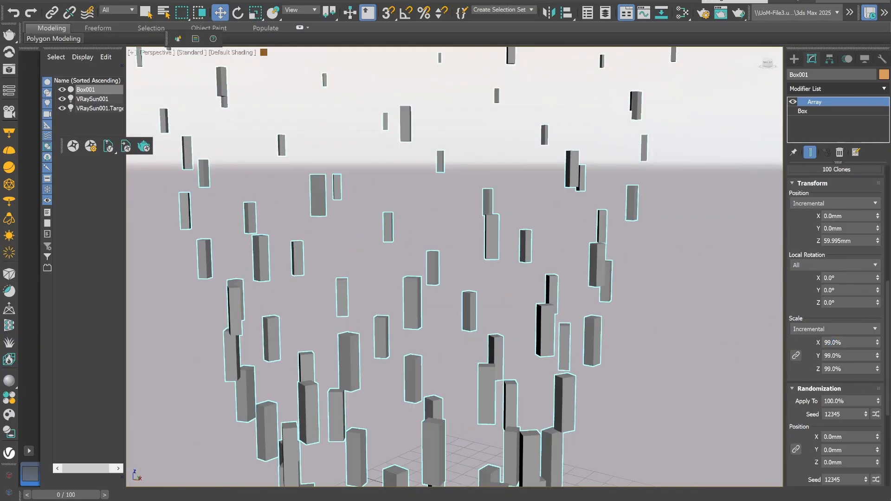
Increase the phyllotaxis distribution's clone count to 200.
left_click_drag(888, 307, 888, 193)
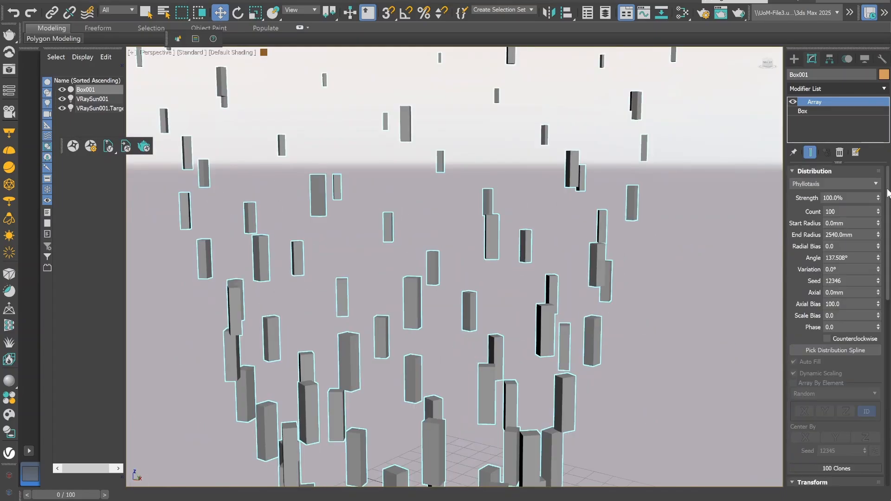
double_click(835, 211)
type("200")
key("Return")
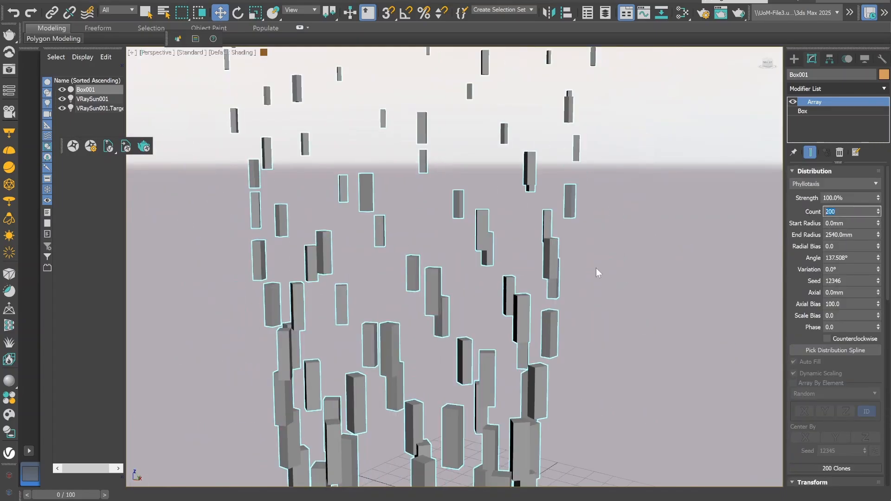
scroll(497, 236, "down", 6)
scroll(495, 232, "up", 3)
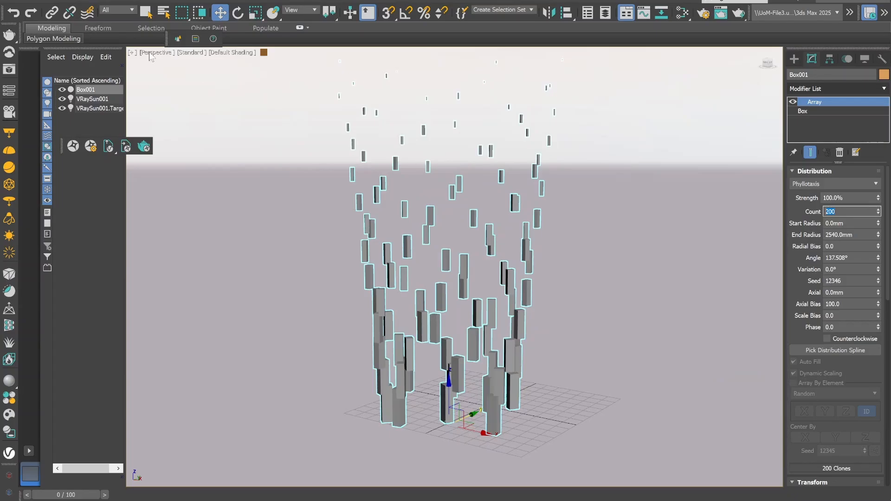
Display four viewports, enlarge the lower pair, and change the Left viewport to a Top view.
key("alt+w")
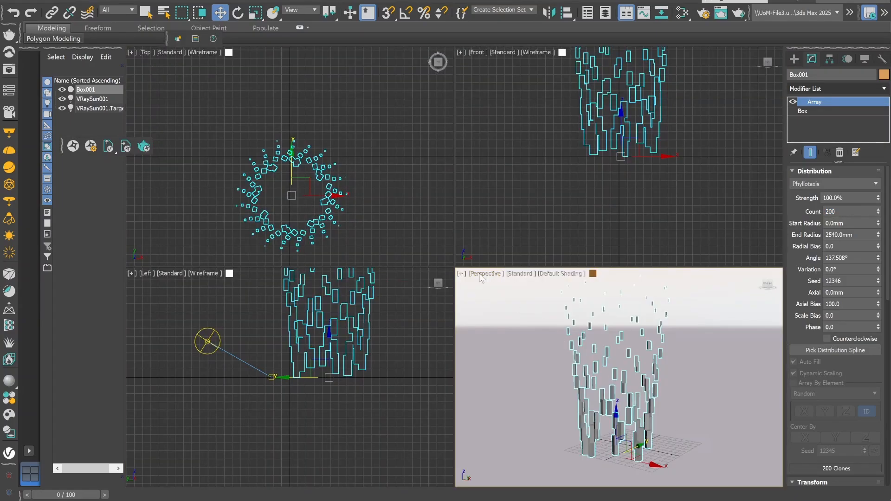
left_click_drag(499, 267, 499, 138)
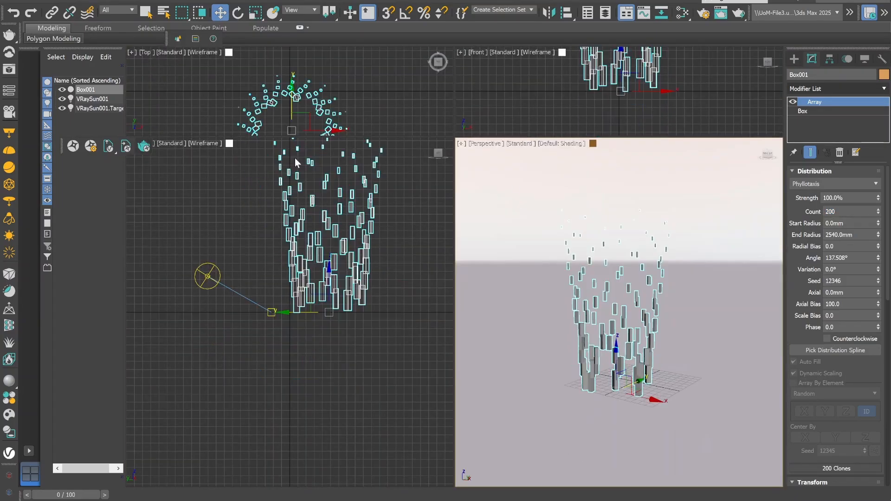
left_click(478, 119)
left_click(177, 142)
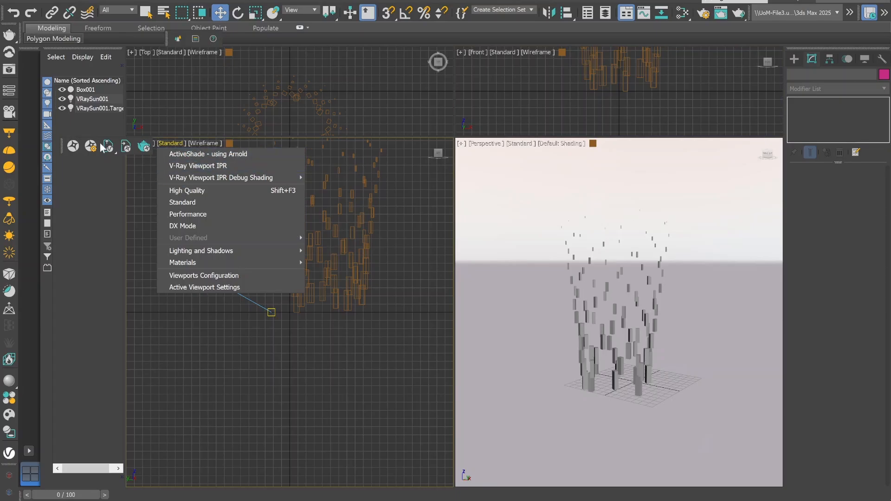
double_click(62, 145)
left_click(147, 143)
left_click(158, 202)
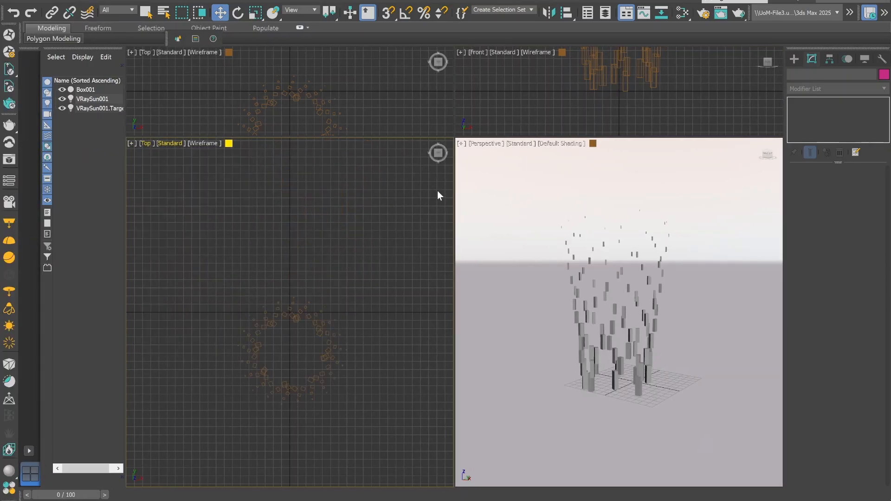
Select the box array and go to its base Box level in the modifier stack.
scroll(278, 379, "up", 2)
scroll(645, 343, "up", 3)
scroll(729, 363, "down", 3)
scroll(720, 358, "up", 3)
scroll(581, 311, "down", 3)
scroll(636, 335, "up", 3)
left_click(581, 346)
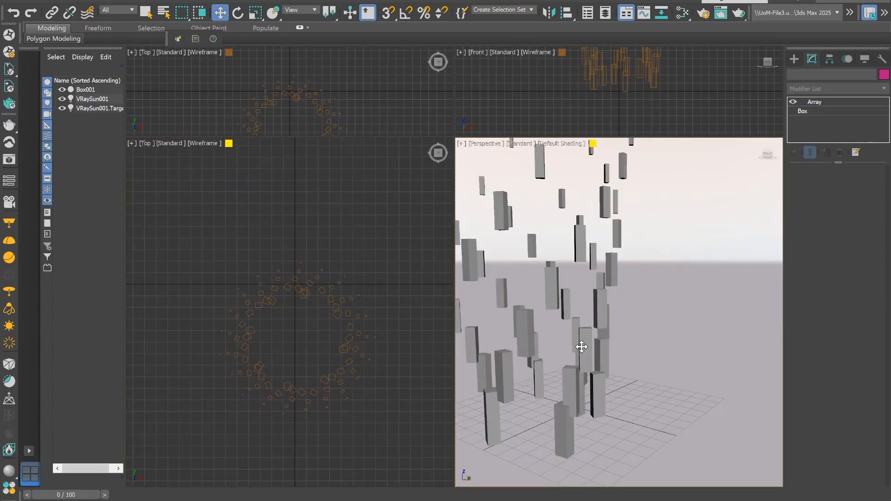
left_click(806, 111)
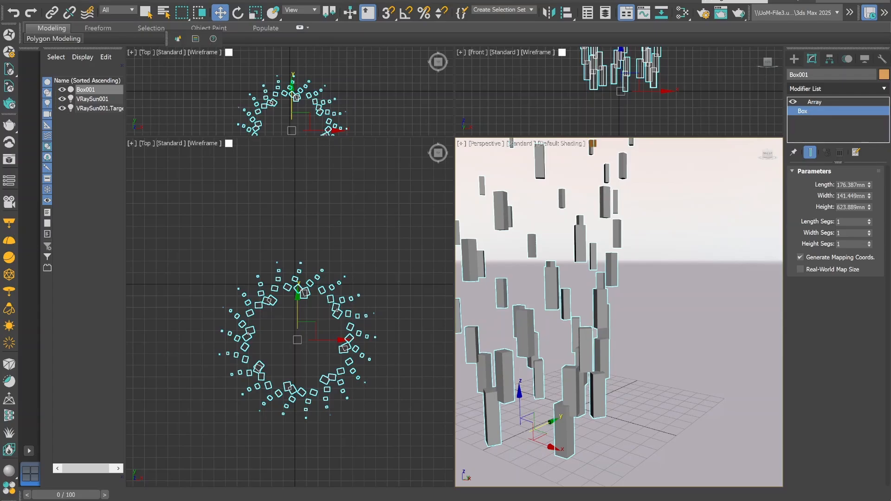
left_click(815, 88)
type("edit")
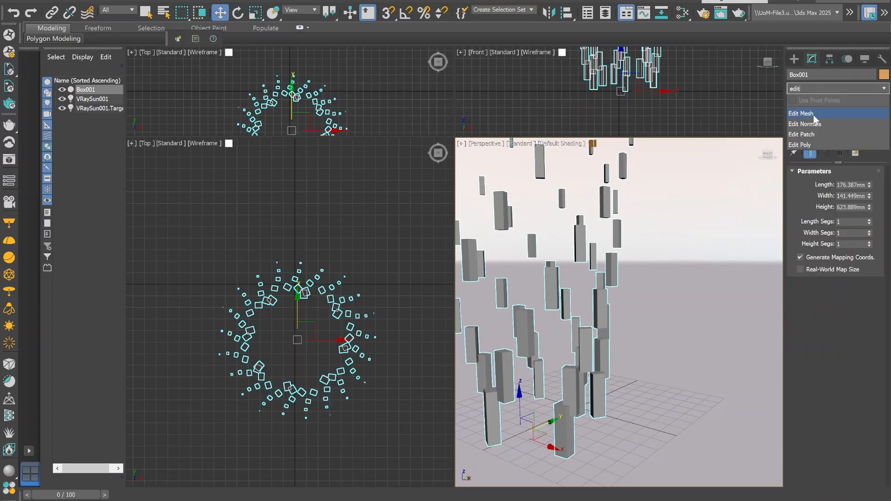
left_click(807, 88)
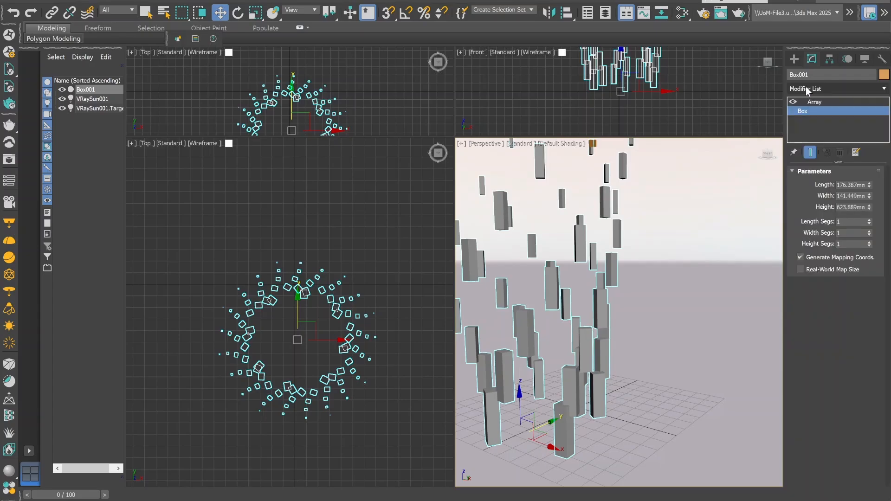
Add a TurboSmooth modifier between the Box and the Array, with 2 iterations.
left_click(805, 87)
type("turbo")
left_click(811, 115)
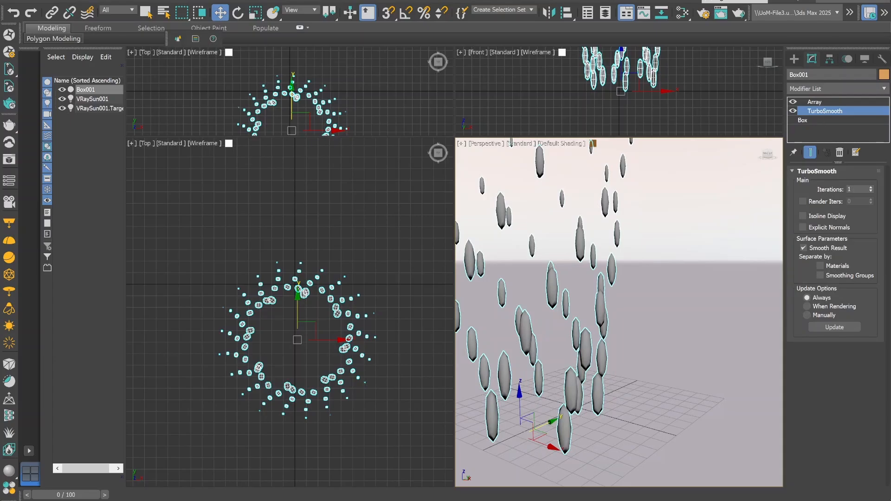
type("2")
key("Return")
scroll(749, 280, "down", 2)
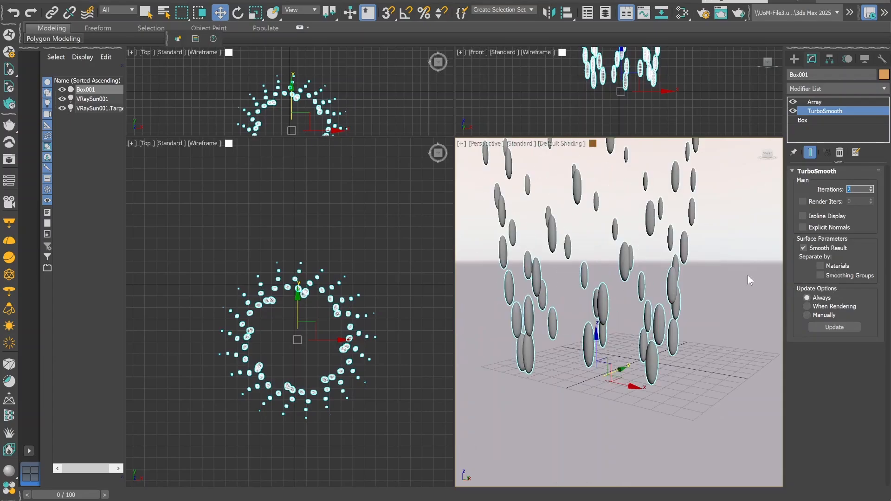
Disable the Array modifier and add an Edit Poly modifier above TurboSmooth.
left_click(793, 102)
left_click(812, 88)
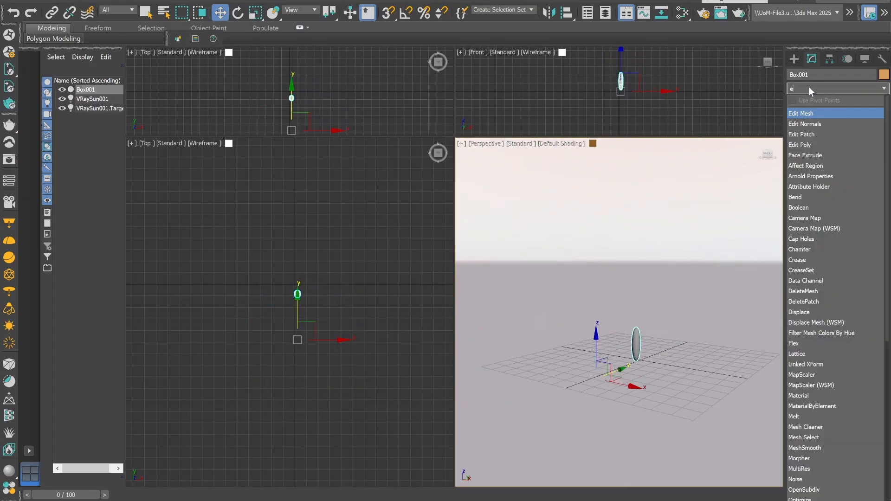
type("edit")
left_click(799, 145)
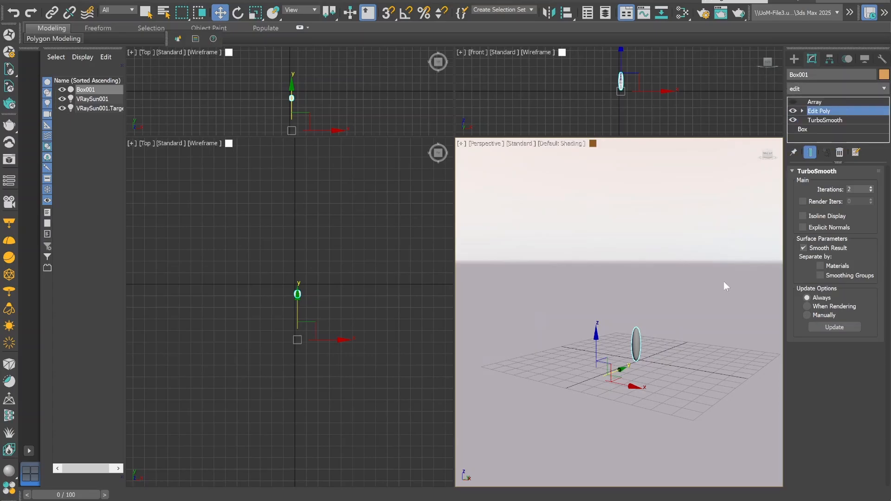
Enable Use Soft Selection at the Edit Poly Element level and select the whole smoothed shape.
scroll(853, 294, "down", 4)
scroll(864, 211, "up", 2)
scroll(864, 211, "up", 2)
left_click(857, 185)
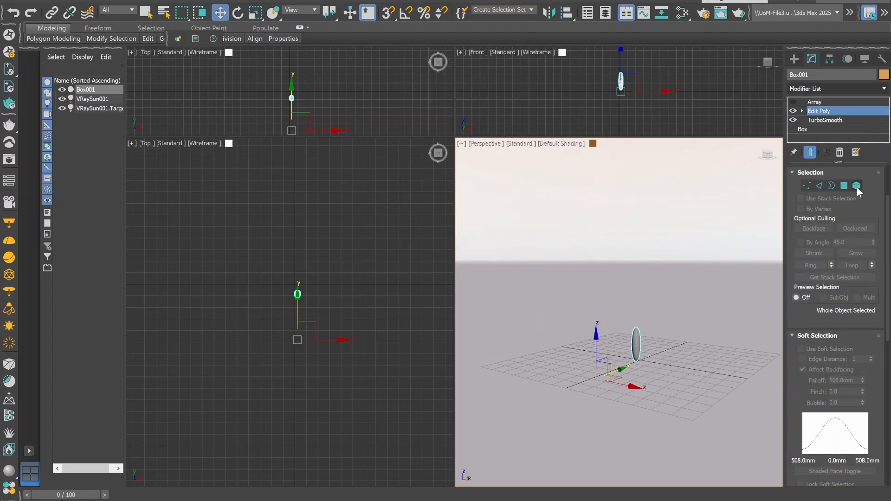
left_click(800, 405)
left_click(637, 345)
scroll(649, 351, "up", 8)
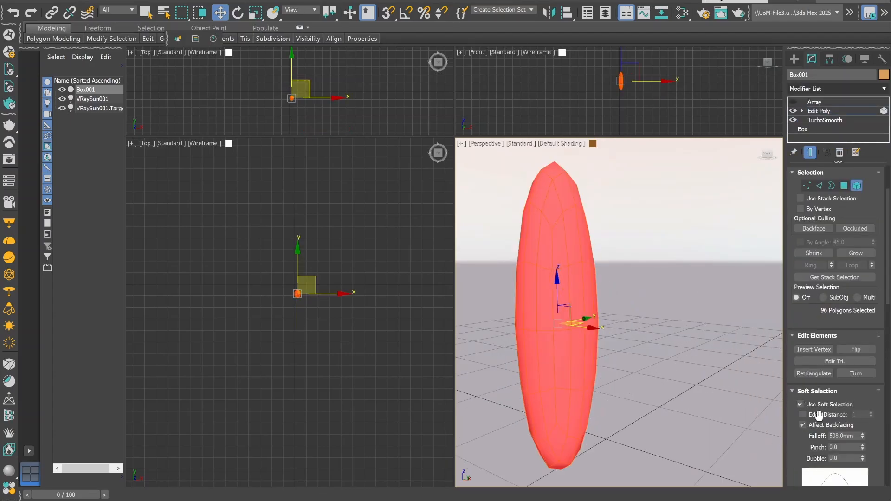
Reduce the soft selection falloff to 50 mm and select a single polygon near the smoothed shape's upper end.
double_click(842, 435)
type("20")
key("Return")
type("3")
left_click(555, 370)
left_click_drag(608, 334, 625, 335)
left_click(845, 186)
left_click(574, 339)
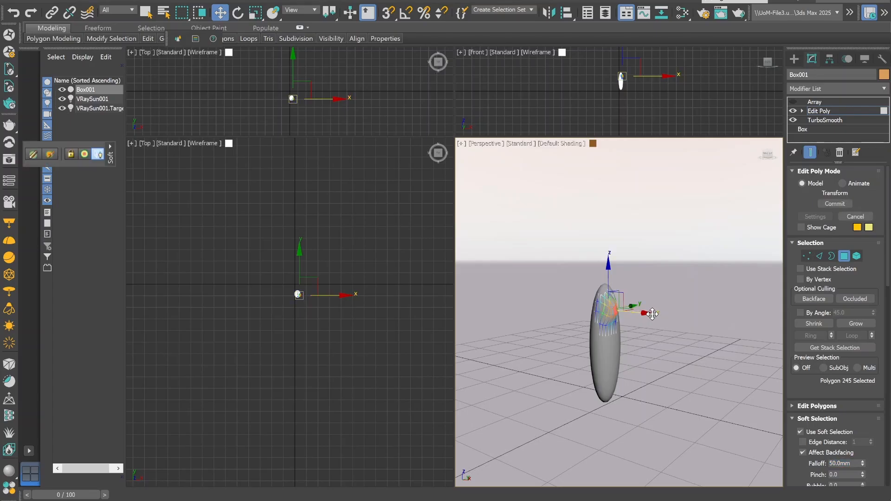
Set the soft selection falloff to 200 mm and scale the area around the selected polygon into a bulge.
double_click(841, 464)
type("200")
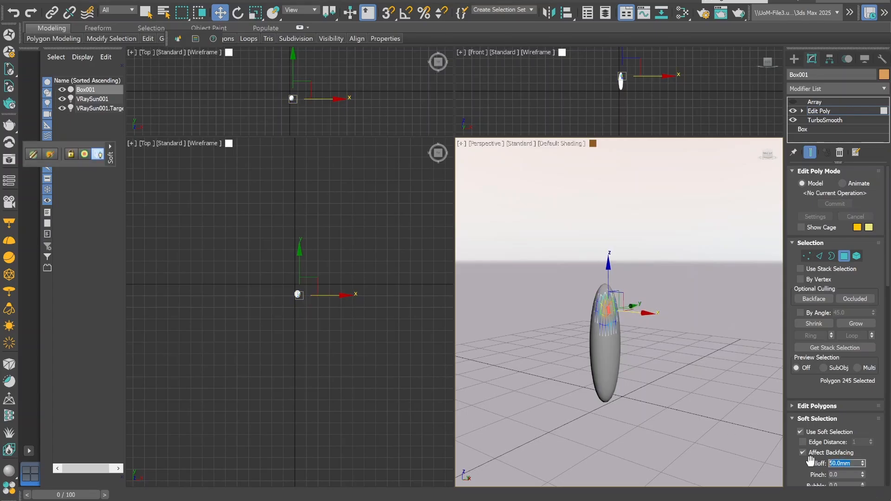
key("Return")
scroll(592, 325, "up", 3)
key("r")
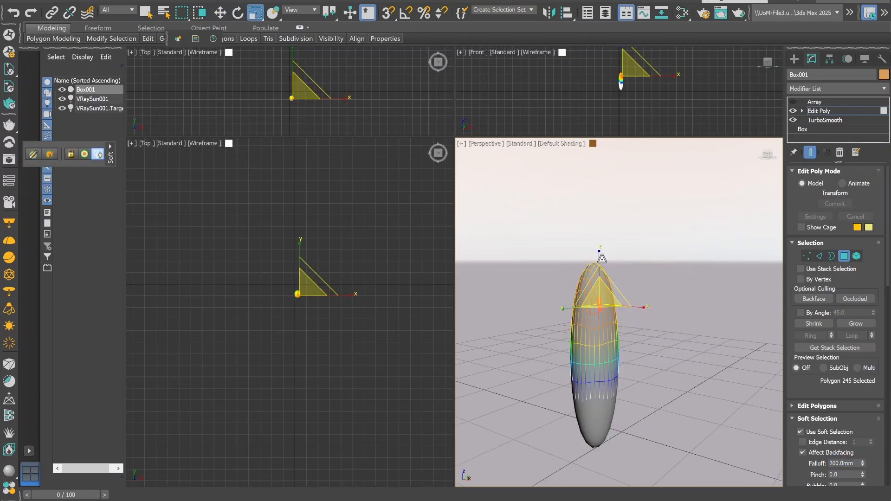
left_click_drag(601, 300, 706, 324)
middle_click_drag(557, 344, 599, 365, "alt")
Scale the soft-selected area around a polygon on the bulge's outer side, then select a polygon on the opposite side.
left_click(518, 337)
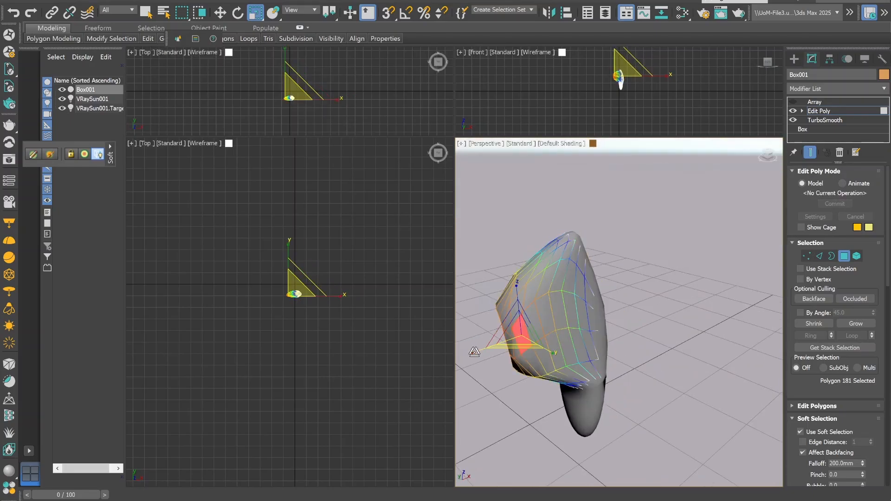
left_click_drag(495, 345, 552, 320)
left_click(599, 307)
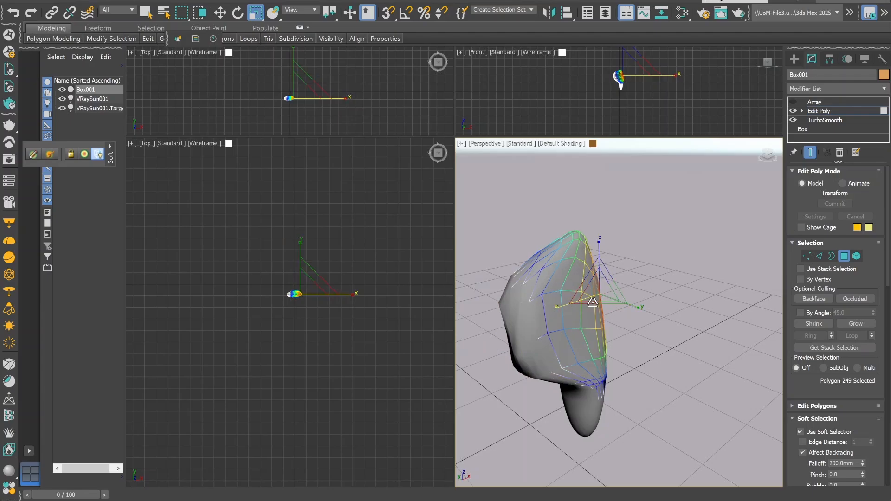
middle_click_drag(670, 331, 237, 382)
key("super")
key("super")
key("ctrl+alt+z")
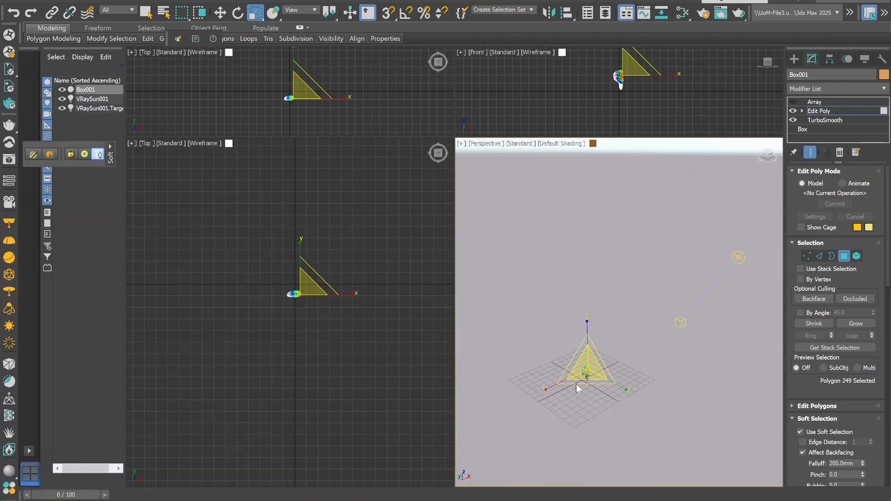
Scale the soft-selected area on the bulge's side and move it outward along the X axis.
scroll(576, 384, "up", 3)
middle_click_drag(596, 387, 631, 355, "alt")
left_click_drag(638, 350, 570, 351)
scroll(570, 353, "up", 3)
key("w")
left_click_drag(645, 348, 673, 350)
Select a polygon on top of the bulge and pull it up along Z into a tapered, leaf-like tip.
left_click(580, 324)
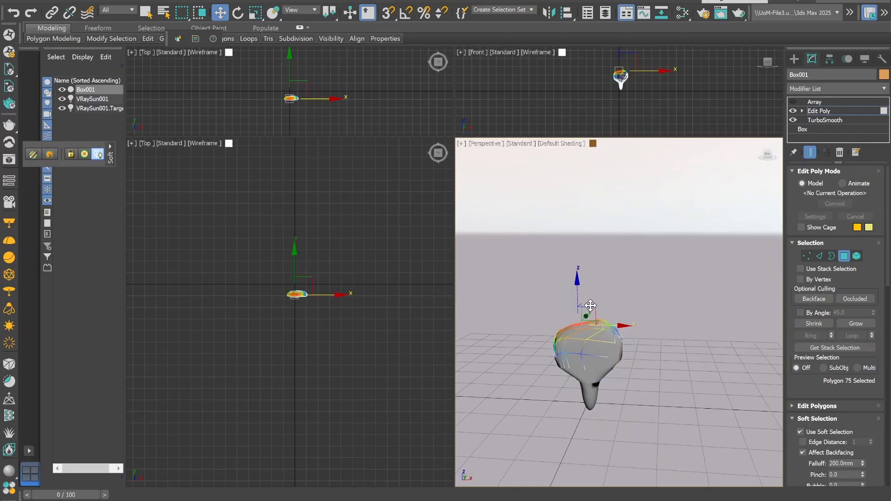
left_click(592, 322)
left_click_drag(591, 279, 595, 217)
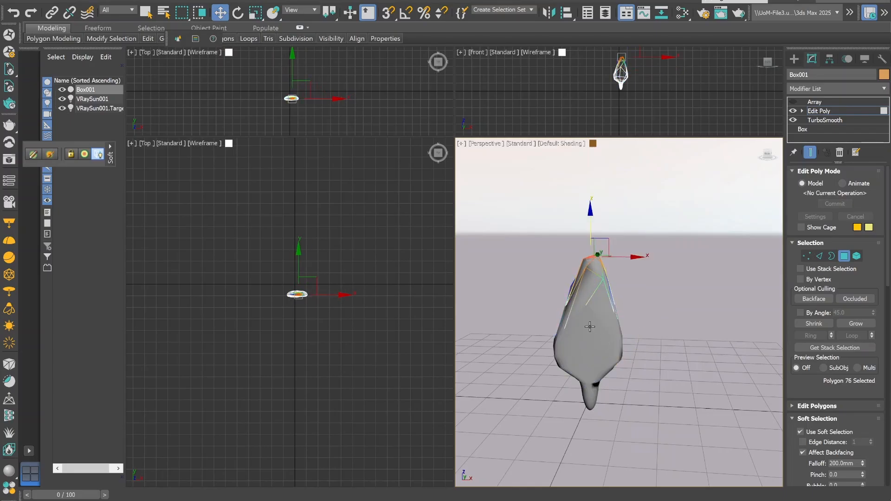
left_click(591, 328)
Leave polygon editing, add a TurboSmooth modifier above Edit Poly and turn the Array modifier back on.
left_click(820, 112)
left_click(820, 88)
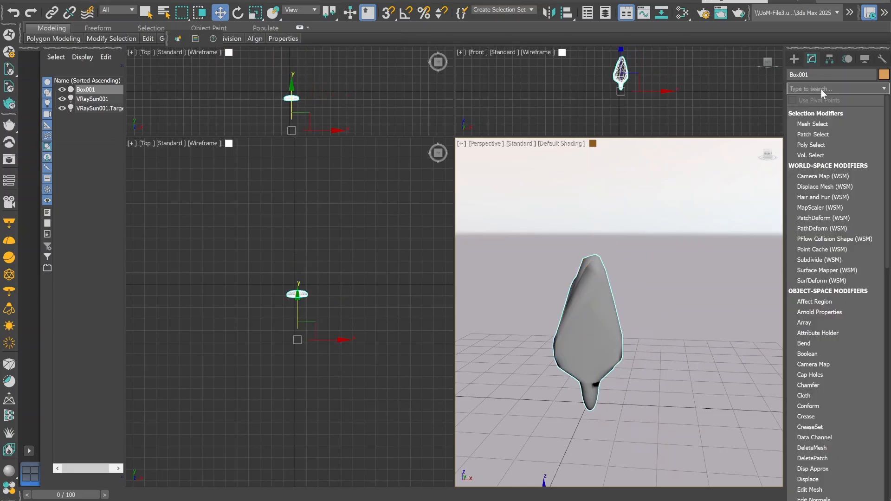
type("turb")
key("Return")
left_click(793, 101)
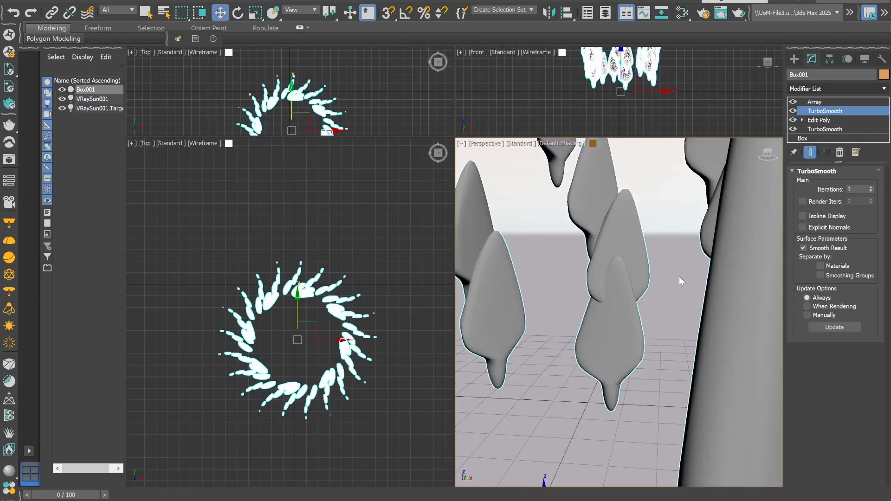
scroll(637, 105, "down", 2)
scroll(615, 290, "down", 6)
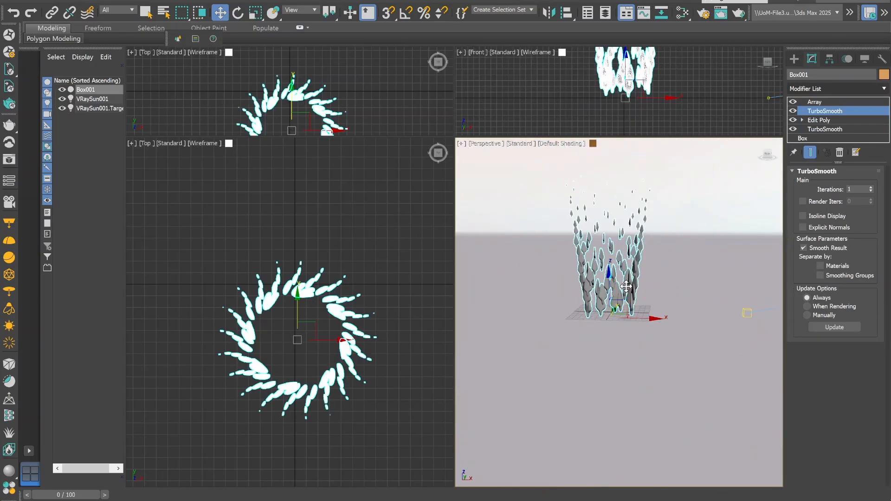
scroll(666, 281, "up", 3)
Set the Array modifier's local rotation to 50° on both X and Y.
left_click(822, 103)
scroll(836, 325, "down", 8)
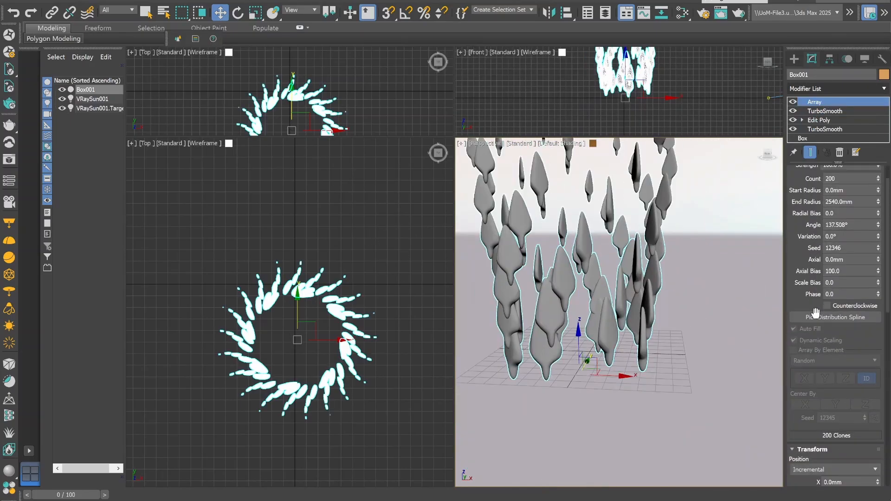
left_click(836, 330)
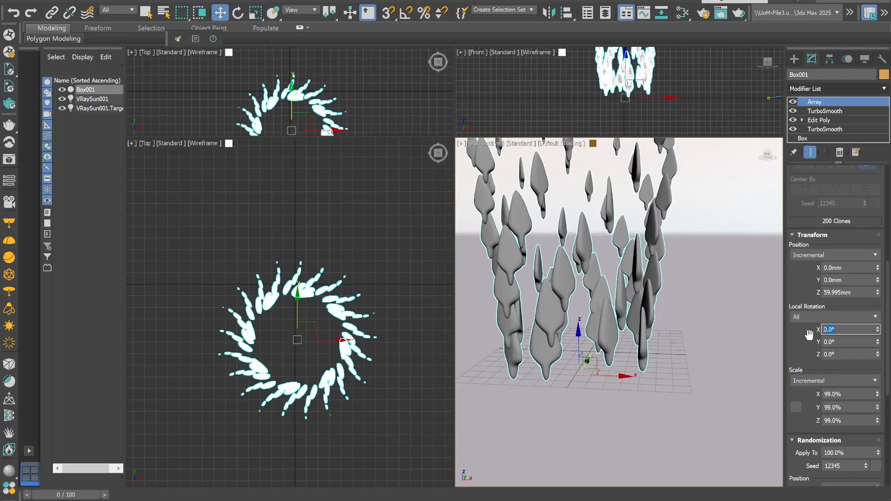
type("50")
key("Return")
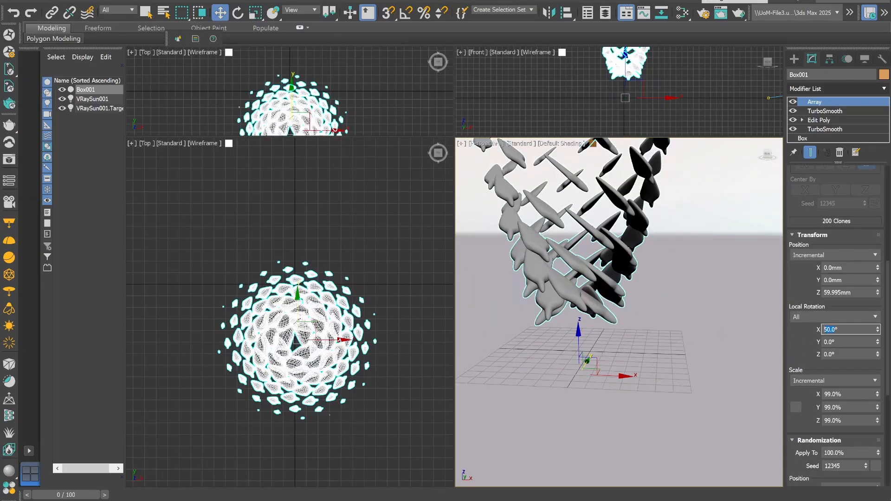
left_click_drag(835, 342, 828, 341)
type("50")
key("Return")
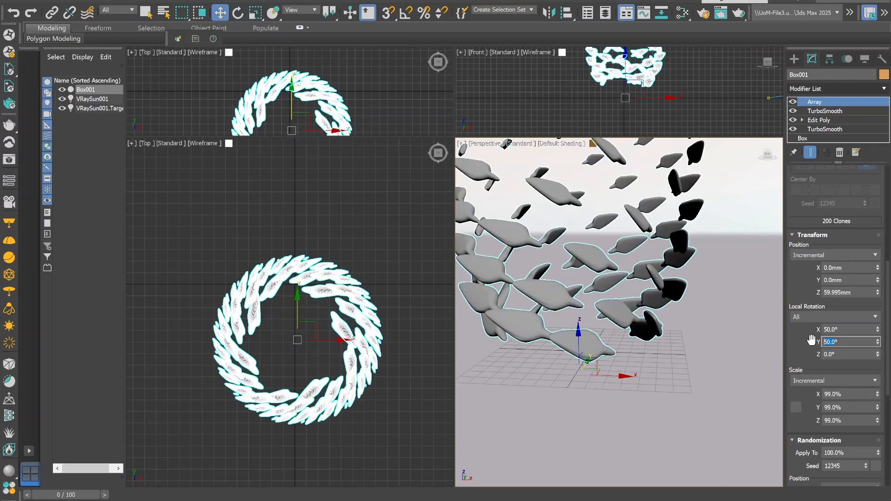
Reset the array's local X rotation to 0° and switch the Local Rotation mode to Progressive.
key("shift+Tab")
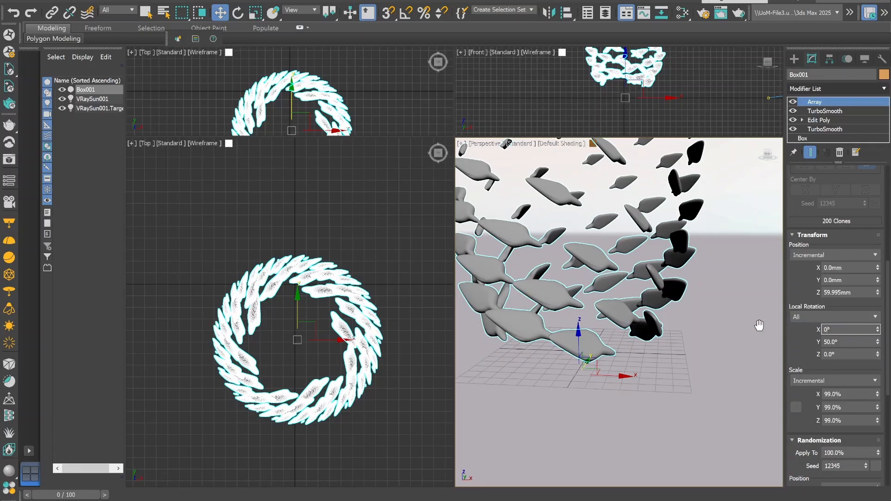
type("0")
key("Return")
left_click(805, 316)
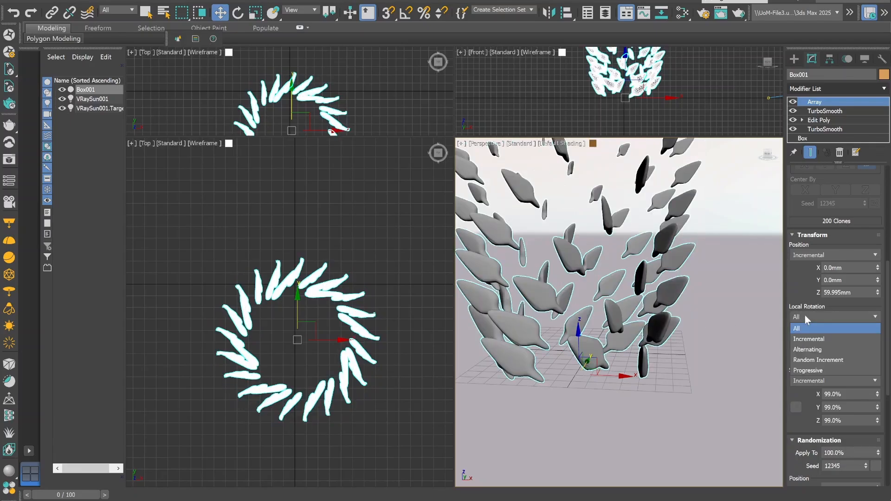
left_click(825, 330)
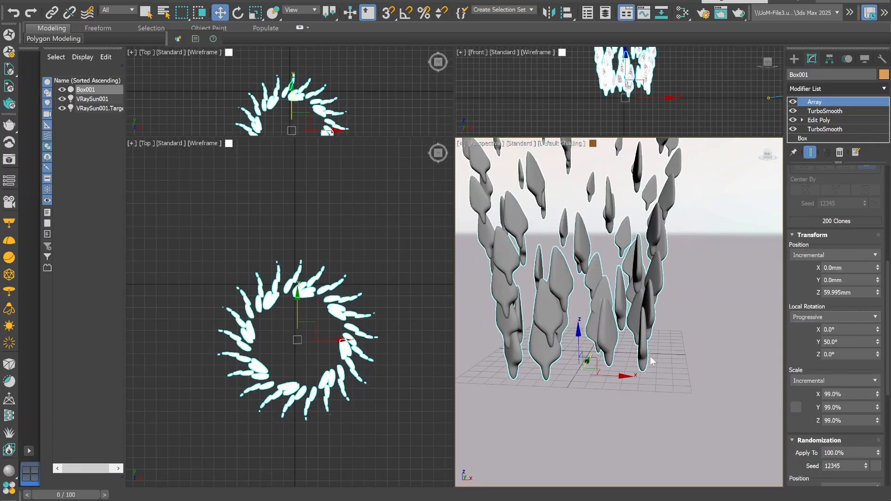
Set the array's incremental Z position offset to 20 mm.
scroll(649, 373, "down", 5)
scroll(666, 354, "up", 2)
scroll(627, 362, "up", 2)
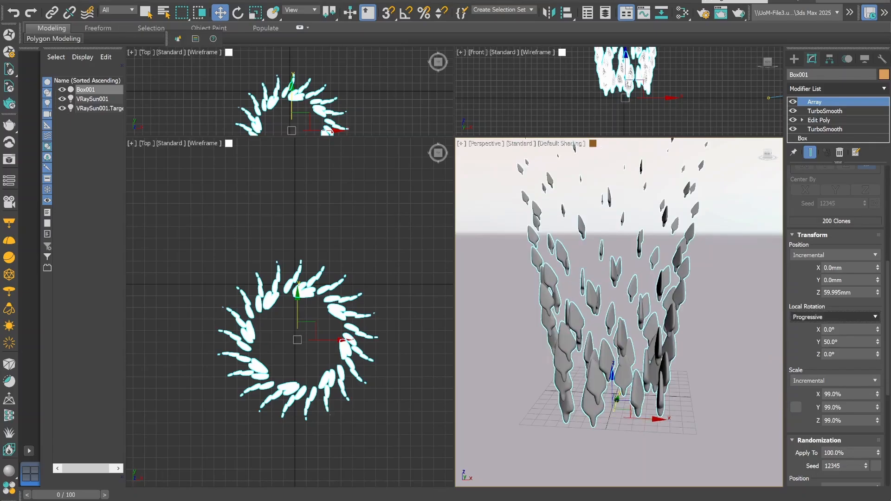
scroll(883, 277, "up", 1)
scroll(836, 260, "up", 5)
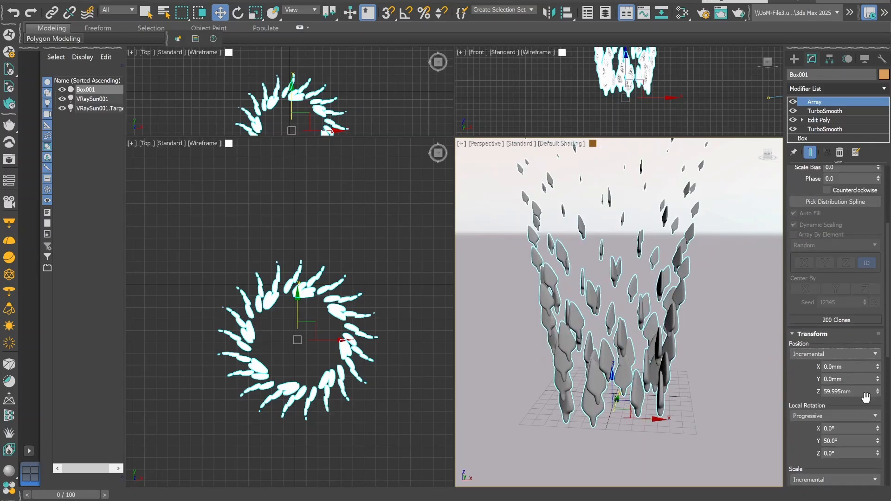
double_click(836, 391)
type("20")
key("Return")
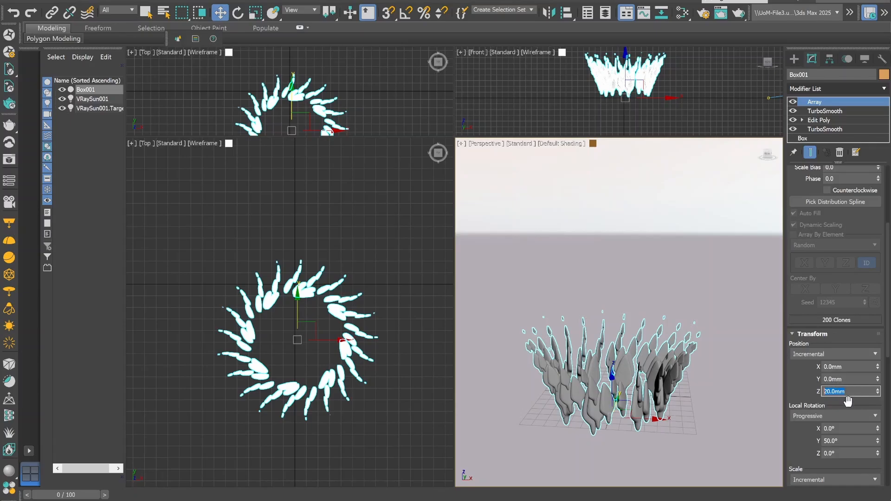
Lower the array's incremental Z position offset to 10 mm.
middle_click_drag(706, 411, 757, 411, "alt")
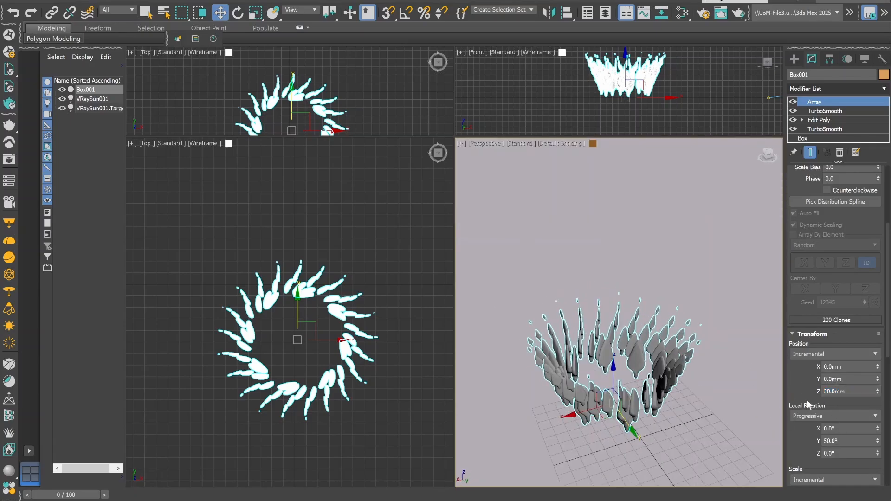
double_click(835, 391)
type("10")
key("Return")
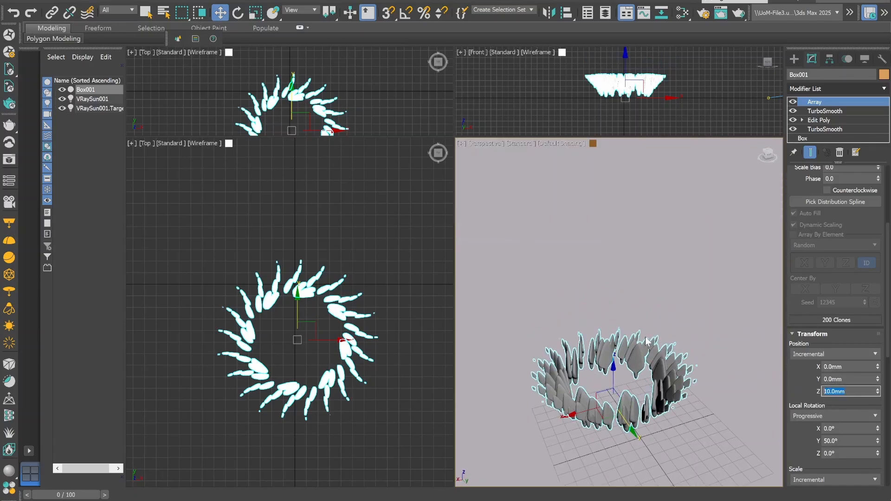
scroll(831, 255, "up", 2)
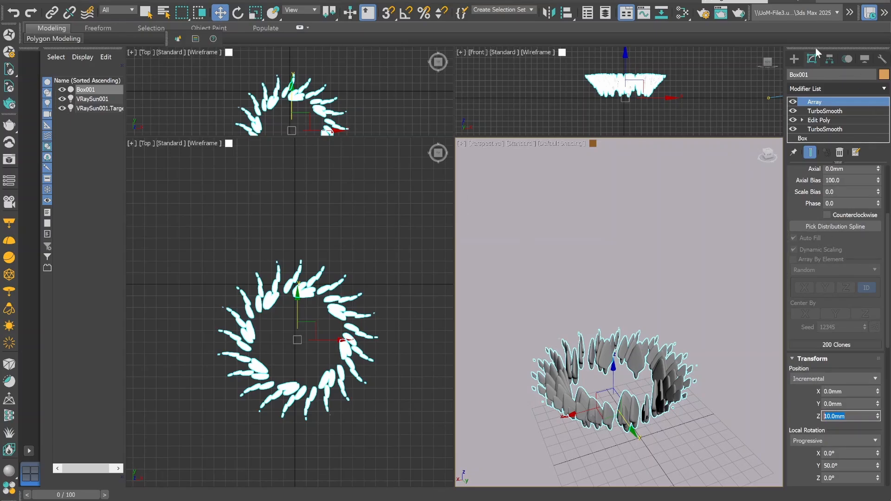
Move only the object's pivot along Y towards the source shape in the Top view to close the array's central gap.
left_click(829, 60)
left_click(835, 127)
left_click(291, 102)
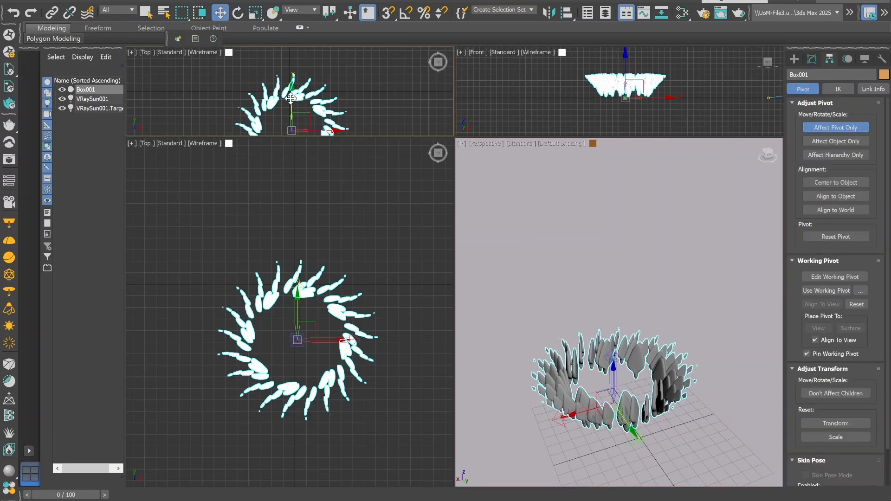
mouse_move(293, 99)
left_mouse_down()
mouse_move(297, 67)
mouse_move(292, 93)
mouse_move(274, 114)
mouse_move(291, 87)
left_mouse_up()
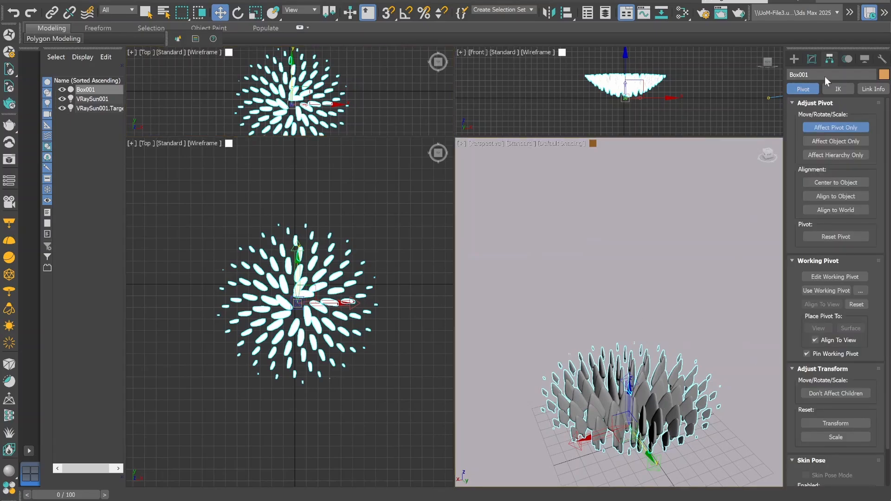
Set the phyllotaxis array's Axial Bias to 0.
left_click(812, 59)
scroll(840, 347, "down", 2)
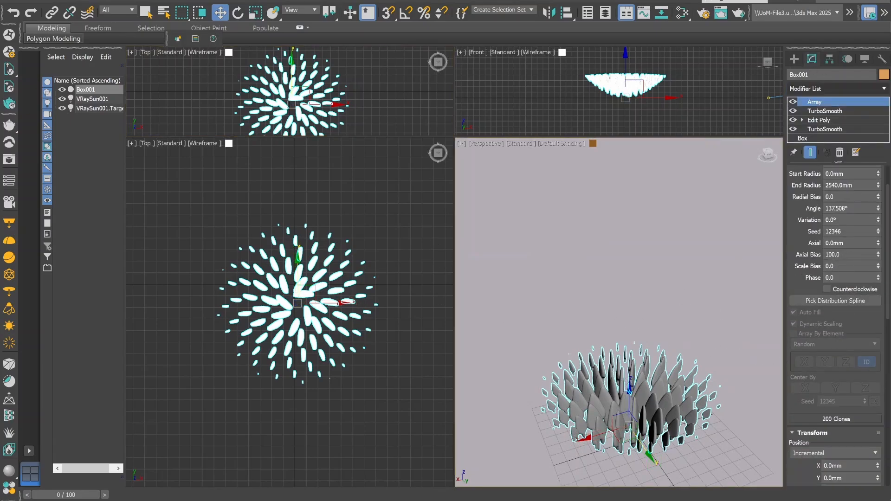
left_click(833, 255)
type("0")
key("Return")
scroll(831, 325, "down", 2)
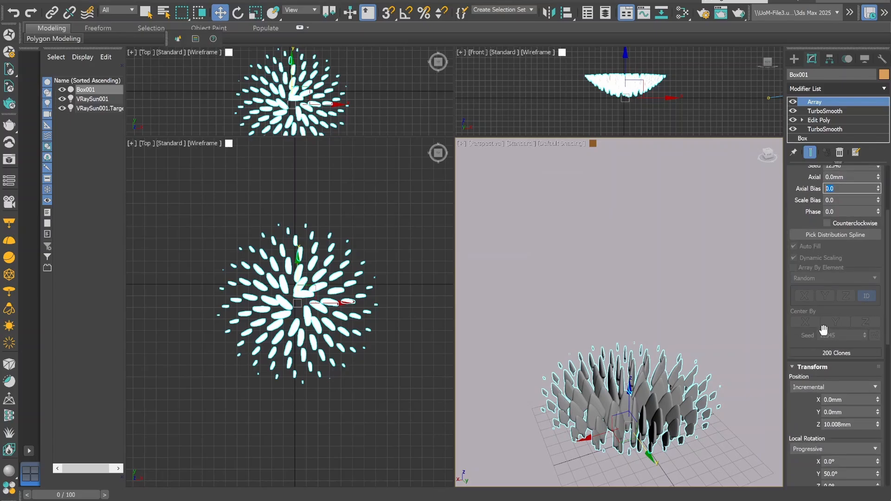
Link the array's scale axes and set the incremental scale to 101% so the clones grow outward.
scroll(859, 325, "down", 7)
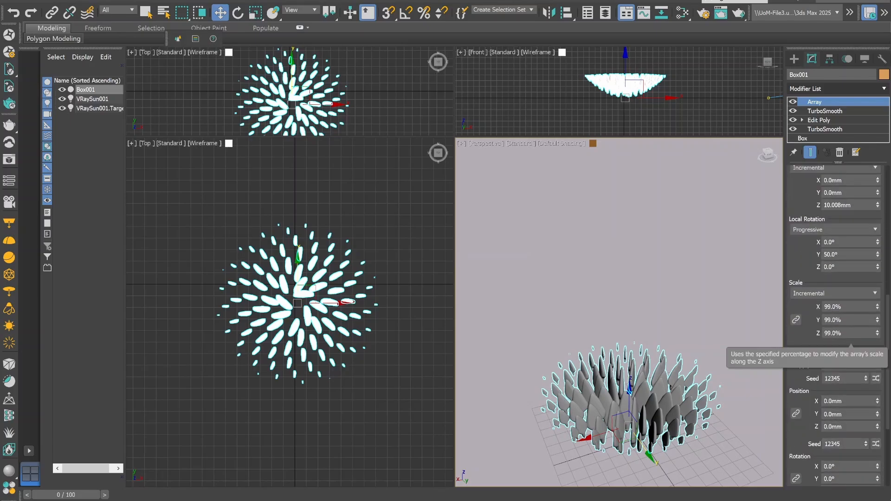
left_click(796, 320)
left_click(852, 308)
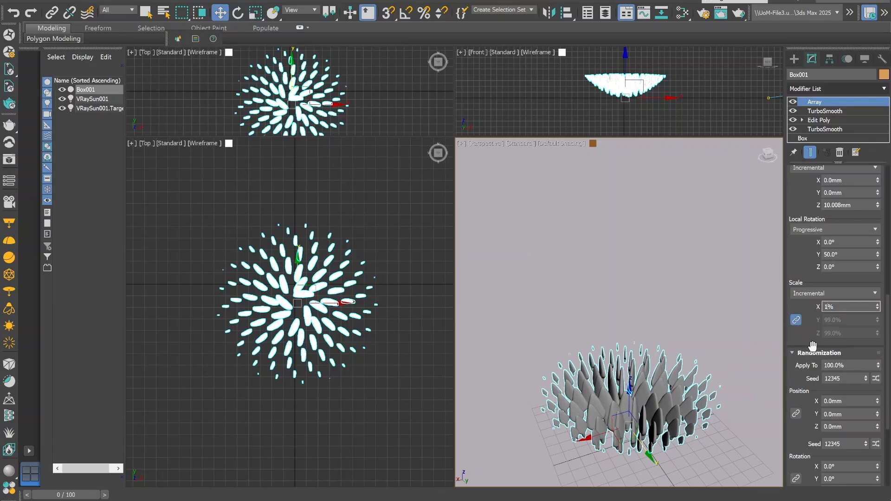
type("101%")
key("Return")
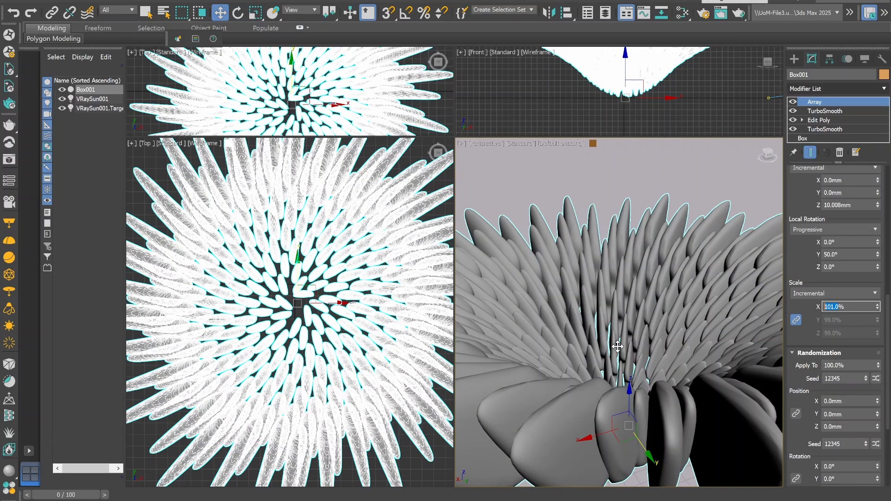
scroll(565, 231, "down", 5)
scroll(604, 204, "up", 2)
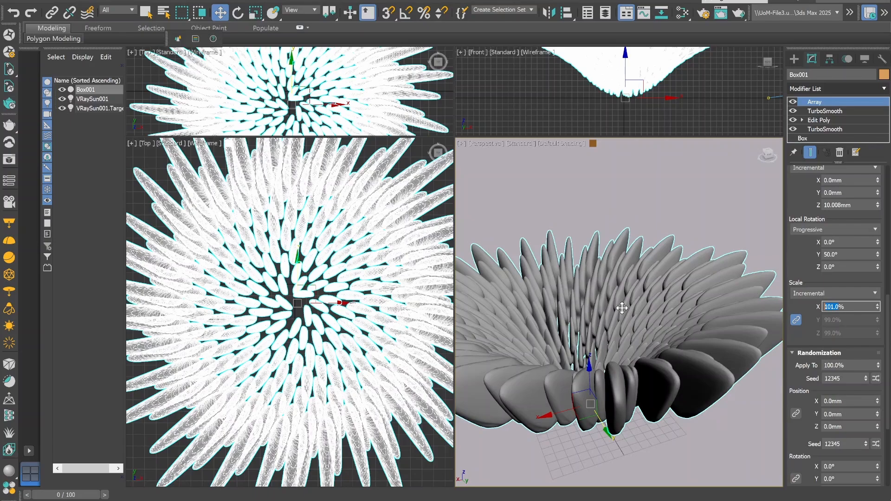
Switch the Local Rotation mode to All and set the X rotation to 90°.
left_click(826, 242)
left_click(837, 230)
left_click(801, 239)
type("90")
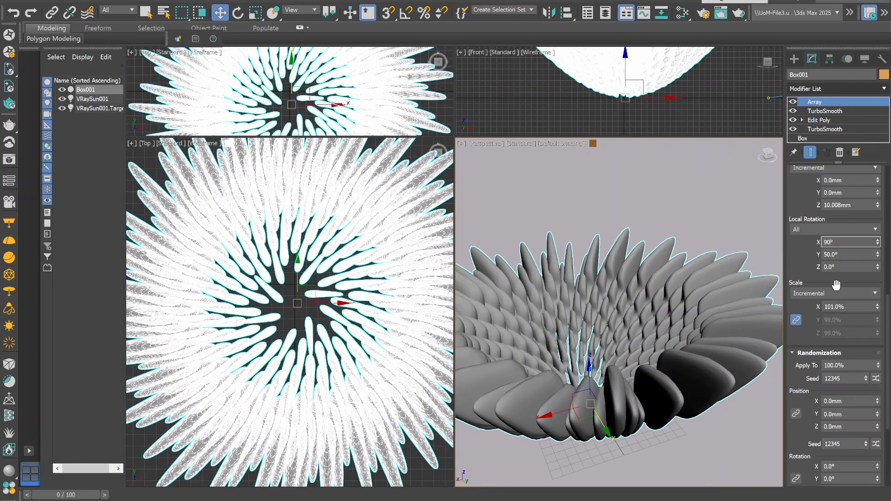
key("Return")
Set the array's local rotation to 0° on Y and 70° on Z.
key("Tab")
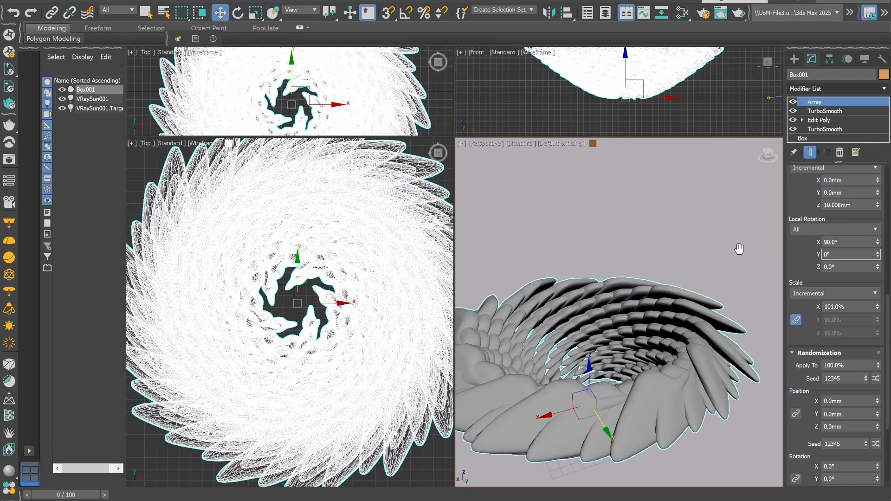
type("0")
key("Return")
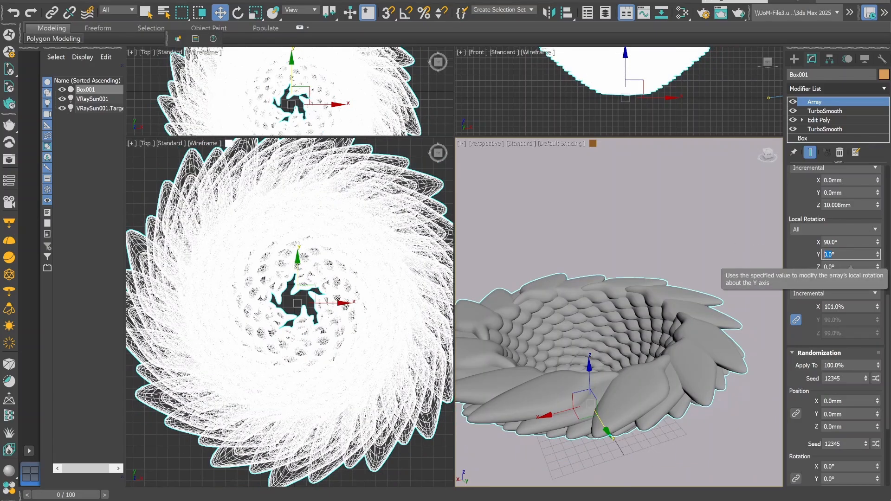
key("Tab")
type("70")
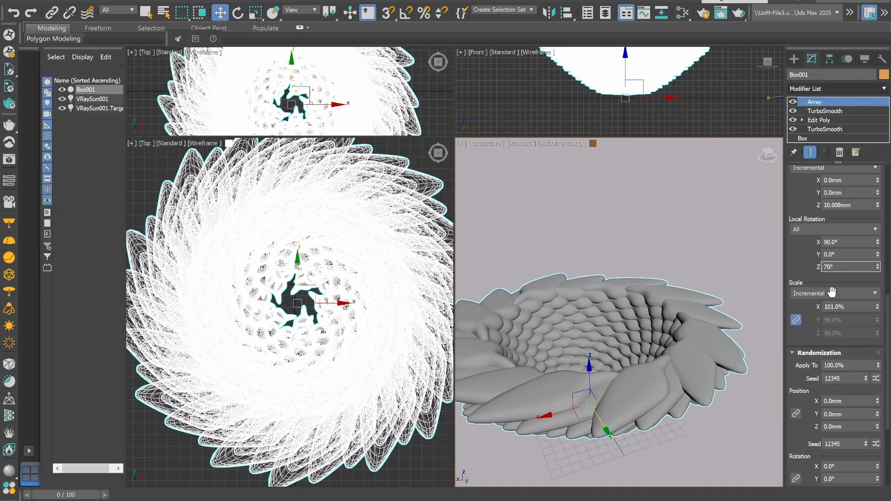
key("Return")
scroll(620, 241, "down", 5)
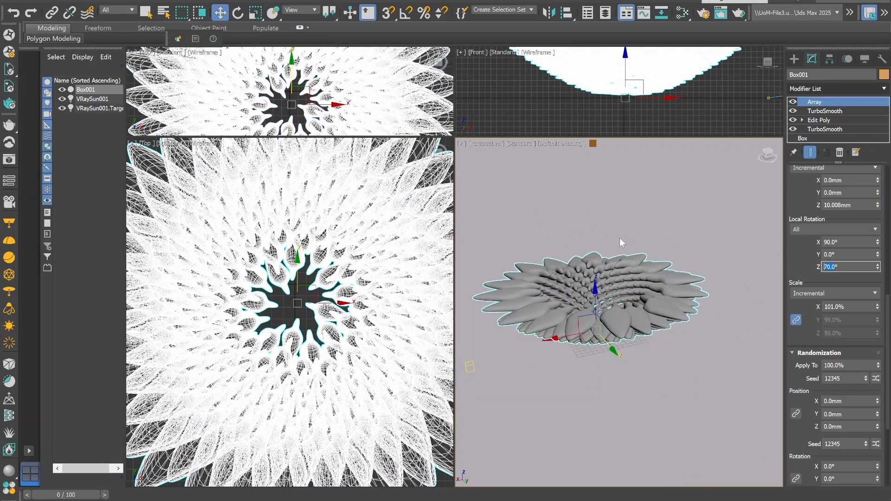
Try a local Y rotation of 30° on the clones and reset it to 0°.
key("shift+Tab")
type("30")
key("Return")
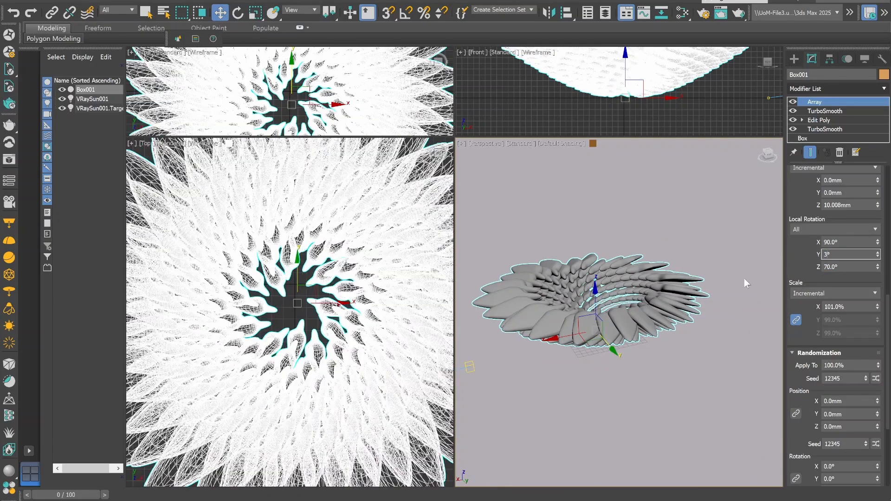
type("0")
Set the array's local X rotation to 70° and clear the object selection.
key("shift+Tab")
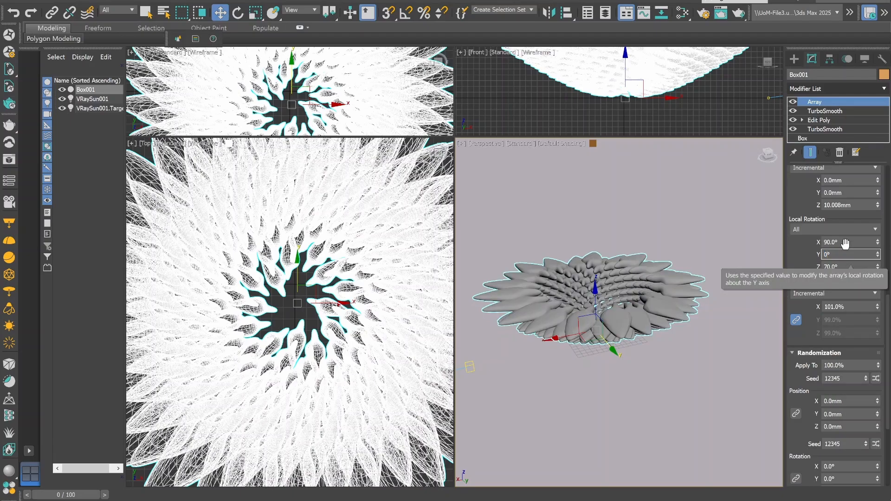
type("70")
key("Return")
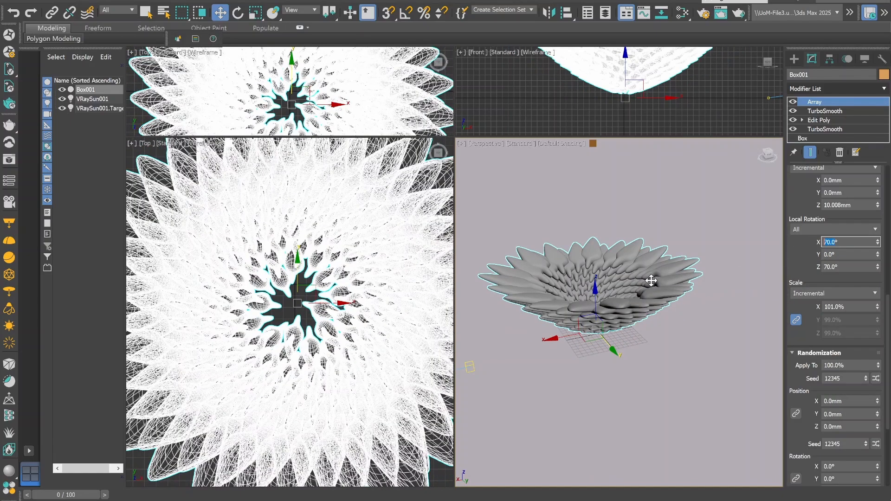
left_click(665, 327)
left_click(645, 297)
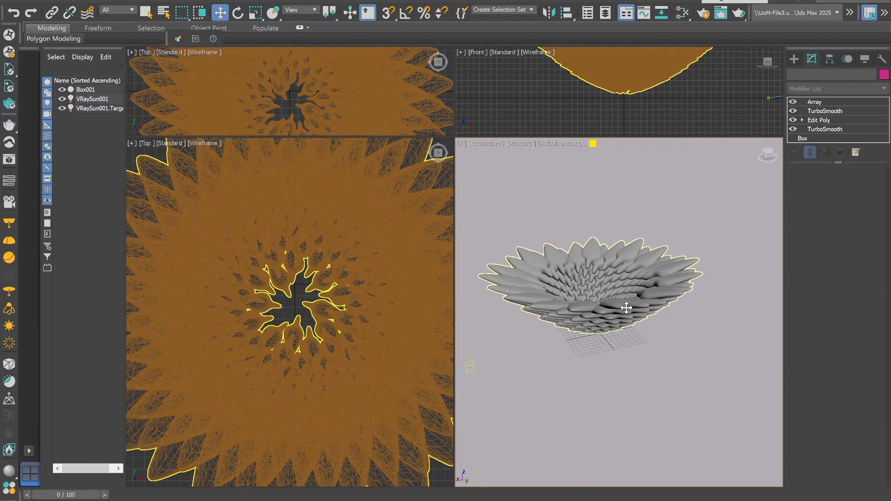
Set the array's incremental Z position offset to 5 mm.
scroll(835, 355, "down", 2)
scroll(835, 354, "down", 2)
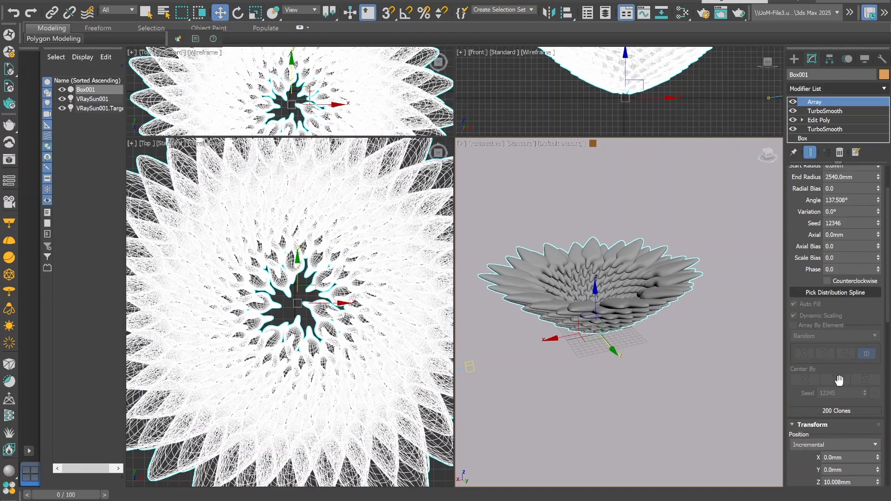
left_click(820, 465)
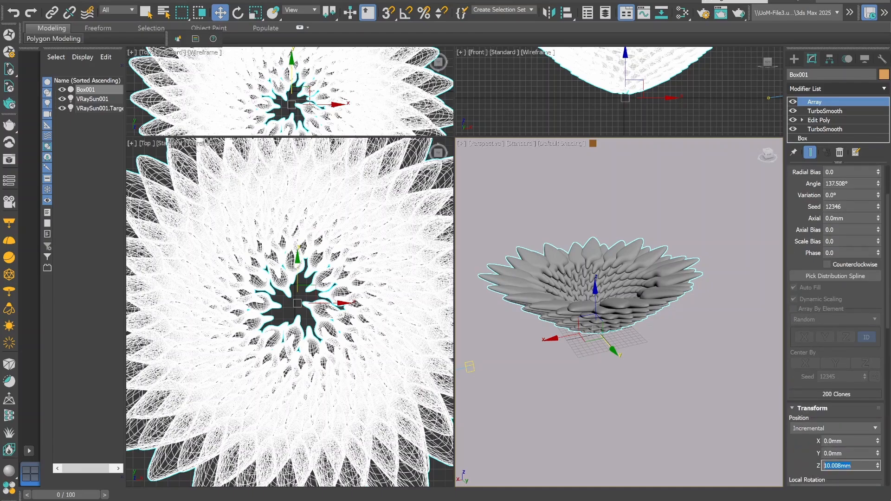
type("5")
key("Return")
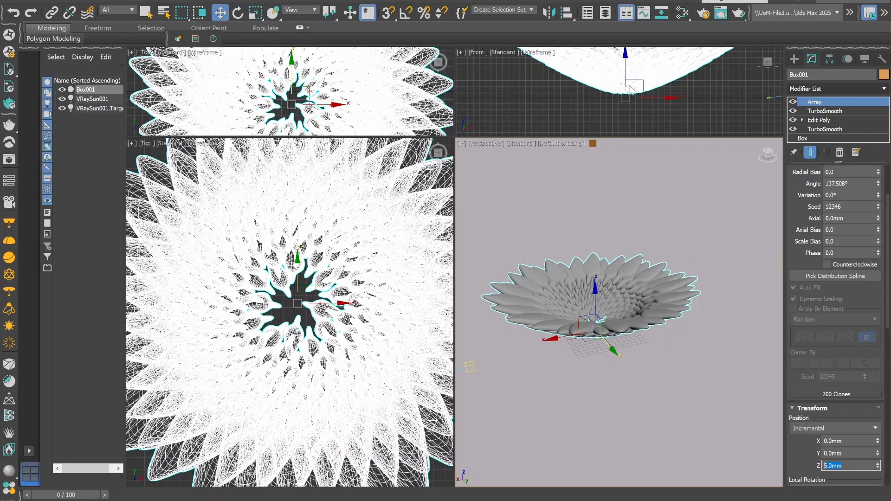
Try a V-Ray production render of the flower and stop it.
scroll(376, 326, "down", 6)
key("m")
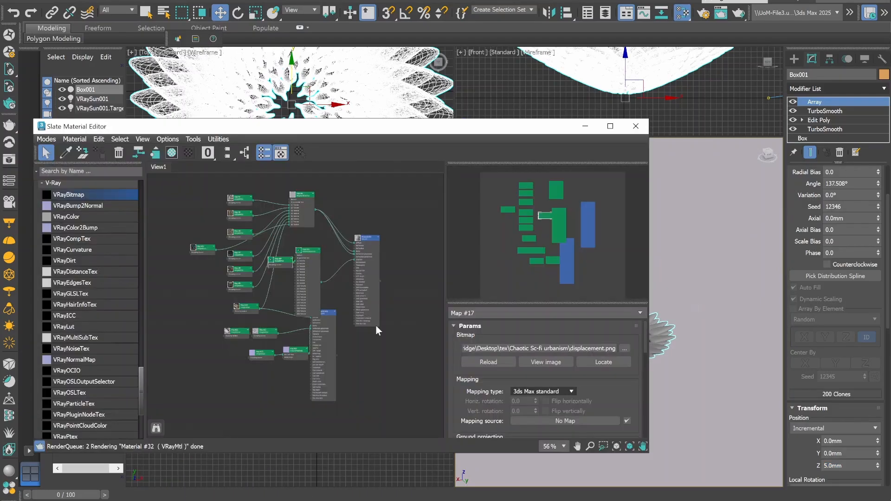
left_click(585, 126)
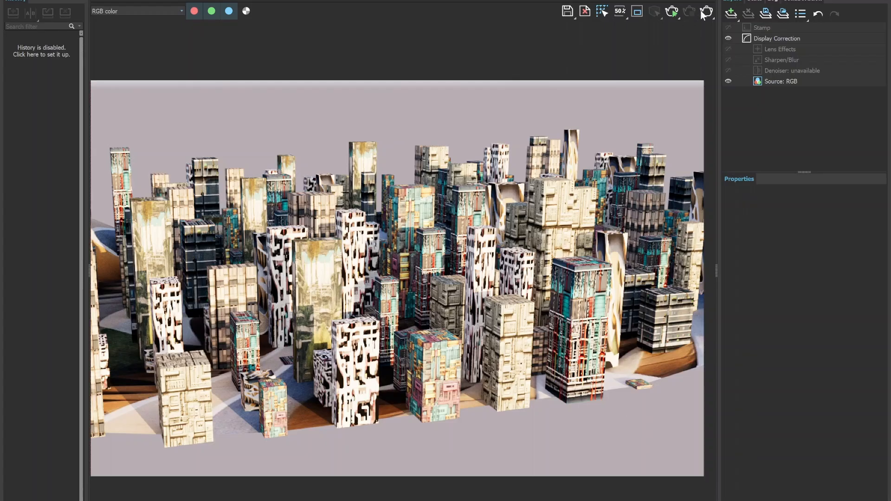
left_click(706, 11)
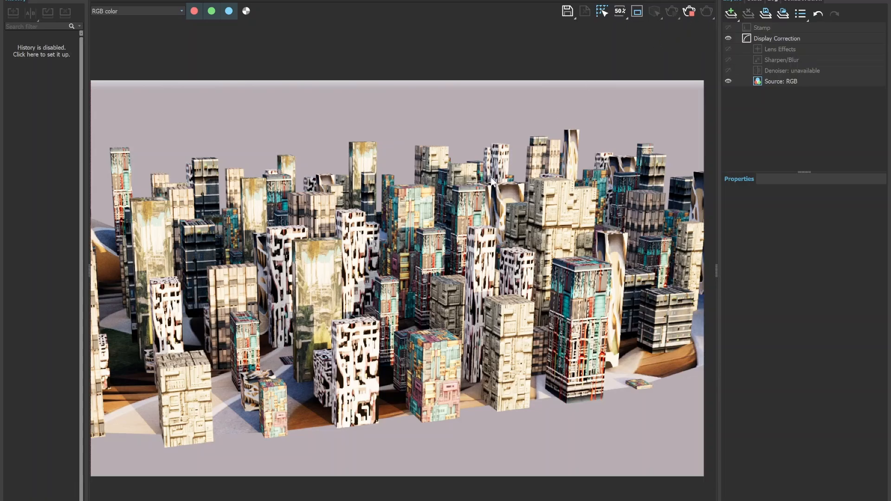
scroll(288, 391, "up", 2)
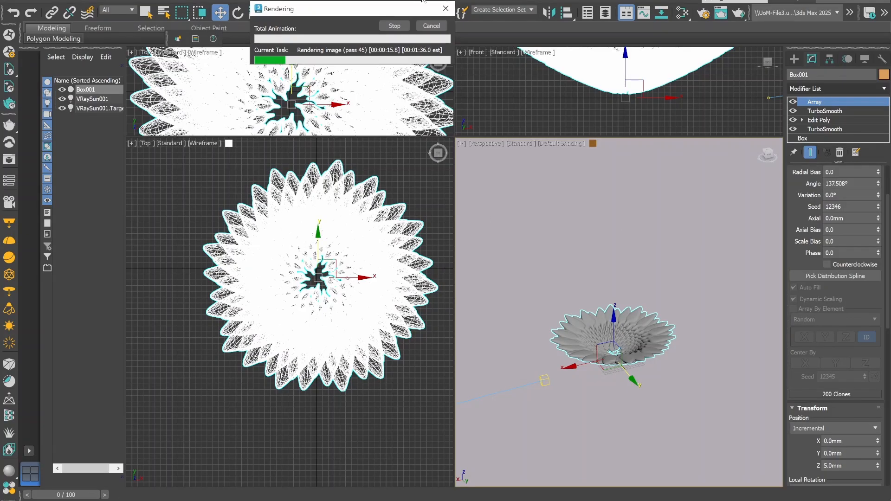
key("Escape")
Inspect the material node graph in the Slate Material Editor and clear the object selection.
key("m")
scroll(312, 267, "up", 3)
left_click_drag(374, 258, 349, 260)
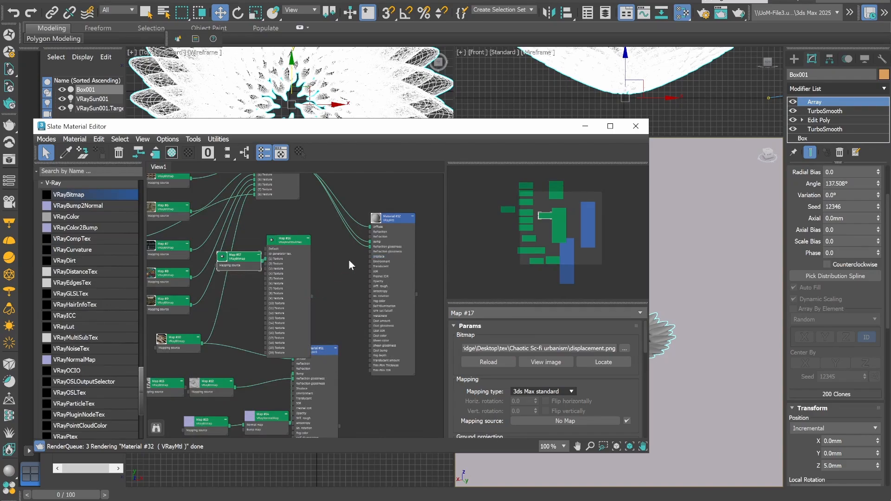
left_click(585, 127)
left_click(533, 183)
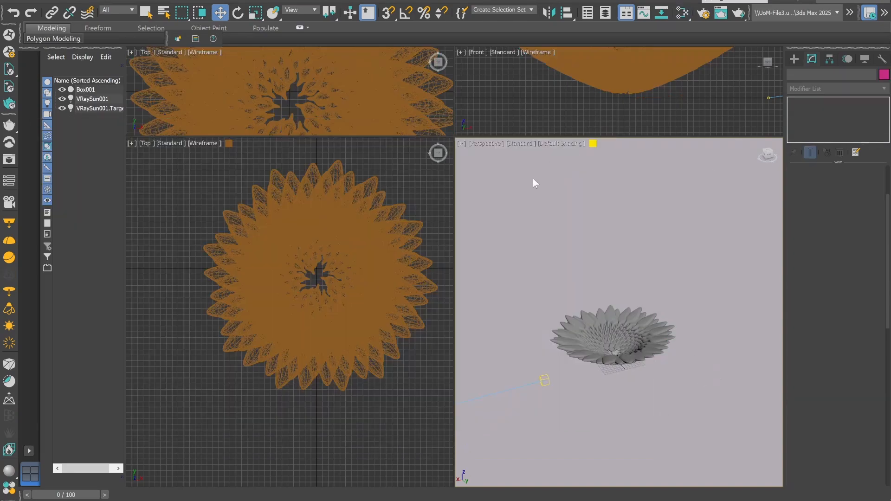
Test-render the flower in the V-Ray frame buffer, stop it and switch to interactive rendering of the perspective view.
key("m")
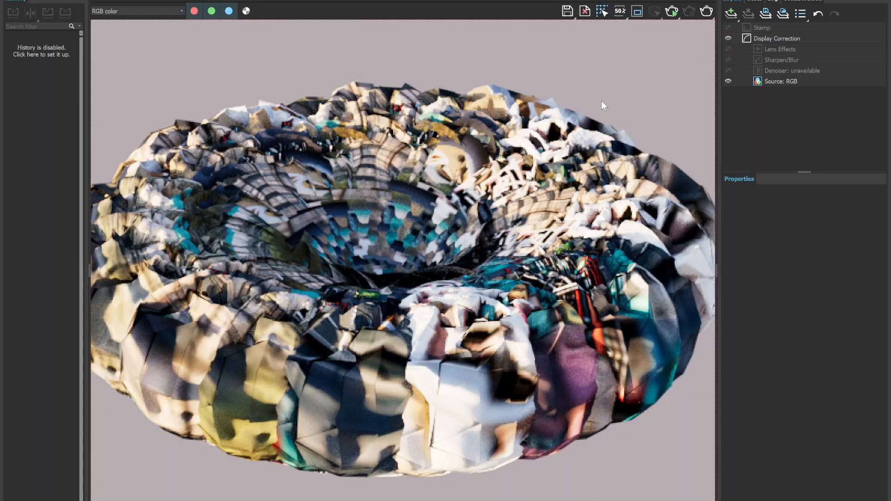
left_click(672, 11)
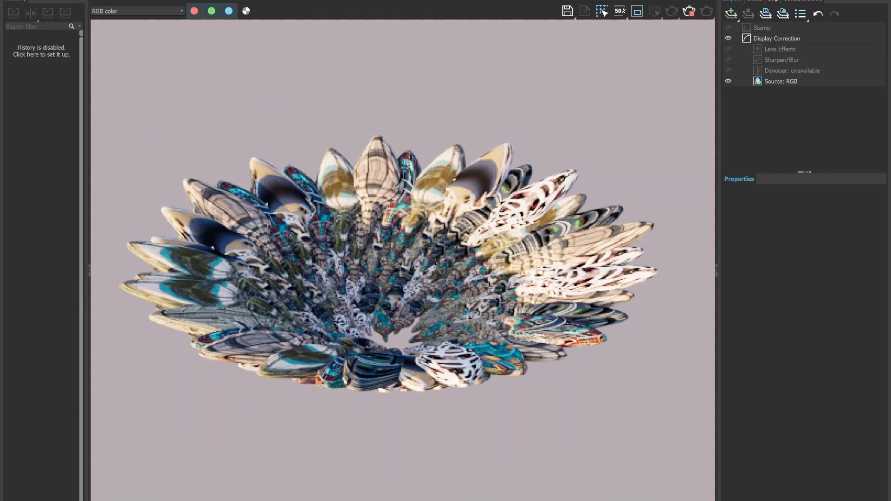
left_click(689, 12)
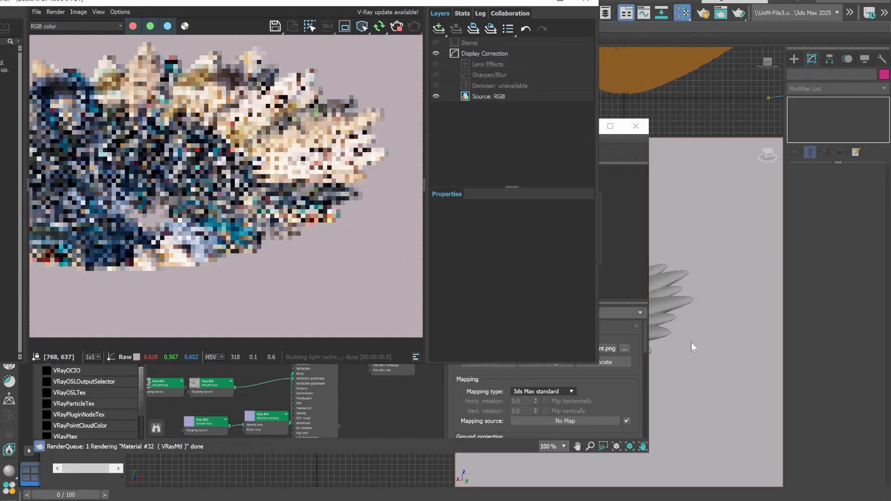
Examine the textured flower from low angles and close up in the interactive render.
middle_click_drag(692, 342, 683, 293, "alt")
scroll(221, 193, "down", 4)
scroll(229, 190, "up", 1)
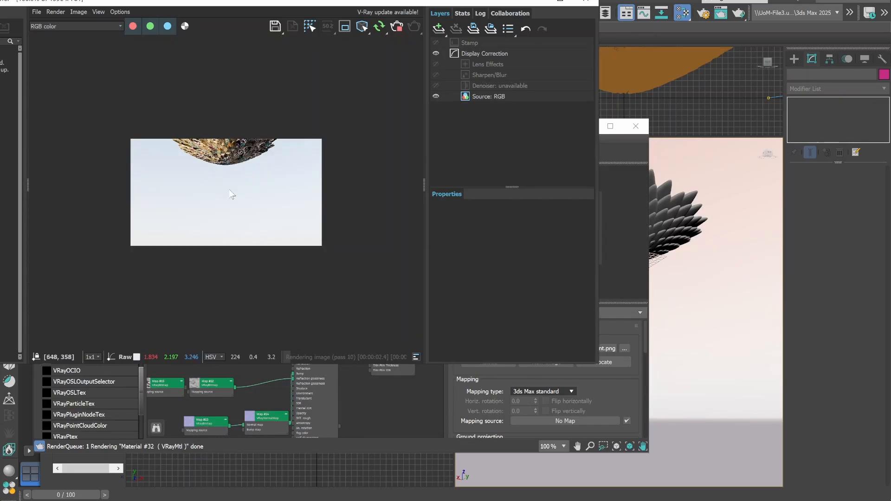
scroll(231, 194, "up", 3)
scroll(268, 192, "down", 1)
middle_click_drag(692, 283, 682, 256, "alt")
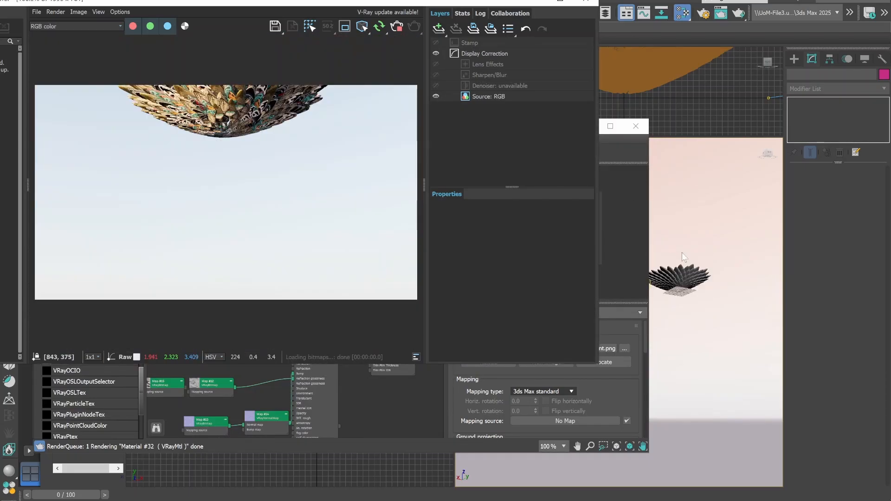
scroll(681, 252, "up", 6)
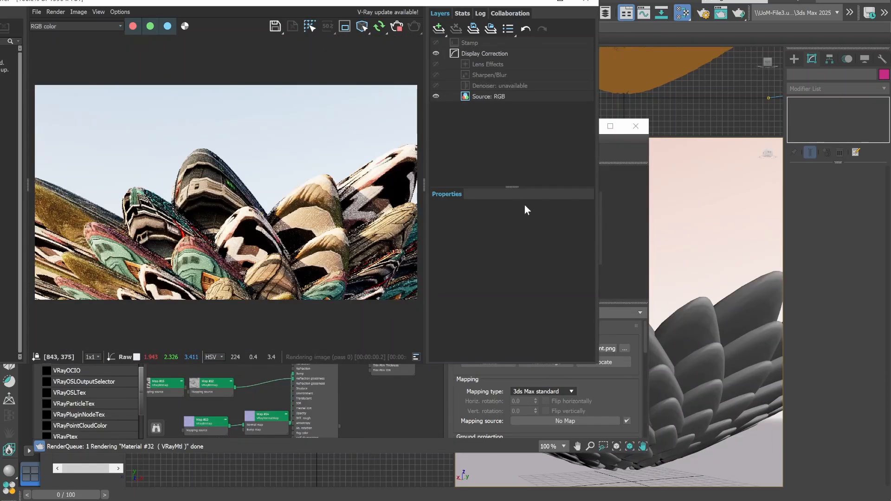
scroll(696, 458, "down", 3)
middle_click_drag(695, 464, 687, 420, "alt")
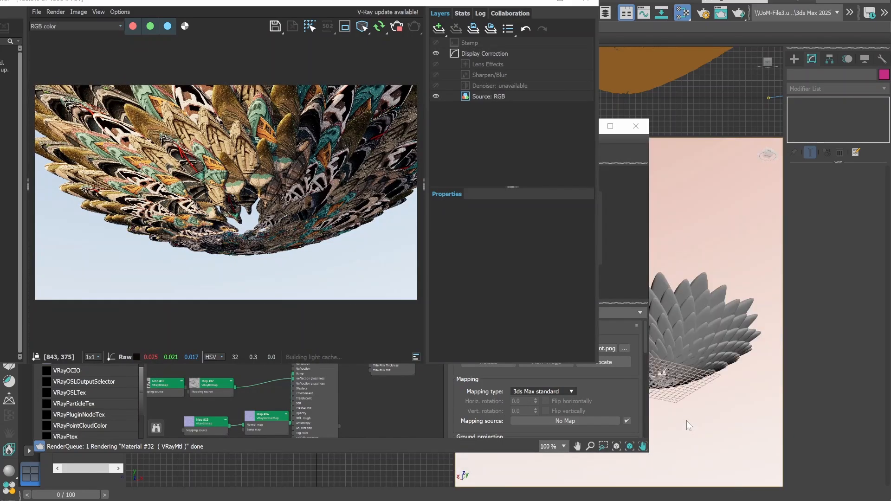
Select the flower and turn on Counterclockwise for its phyllotaxis distribution.
left_click(705, 319)
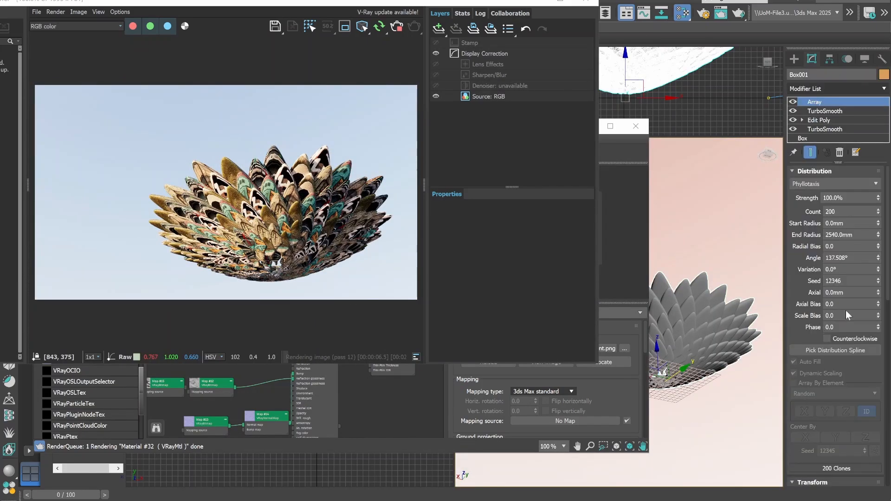
left_click(826, 340)
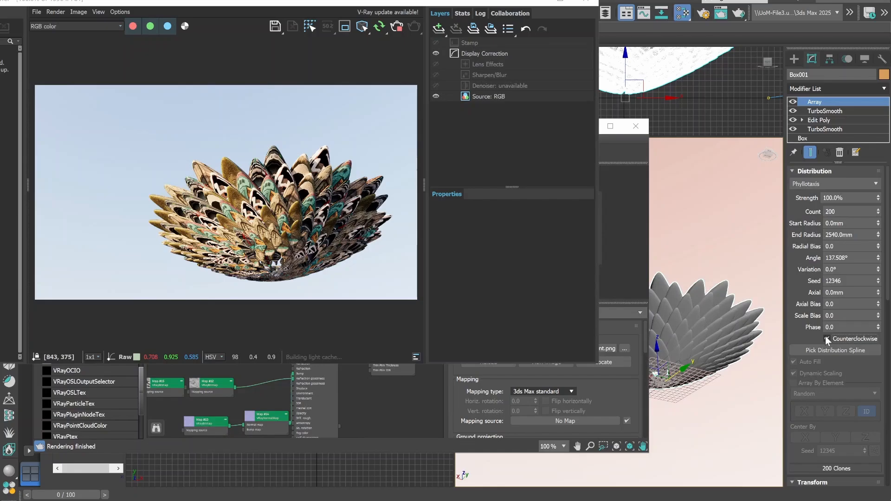
Try angle variations of 50° and 80° on the phyllotaxis array and reset the variation to 0°.
double_click(831, 269)
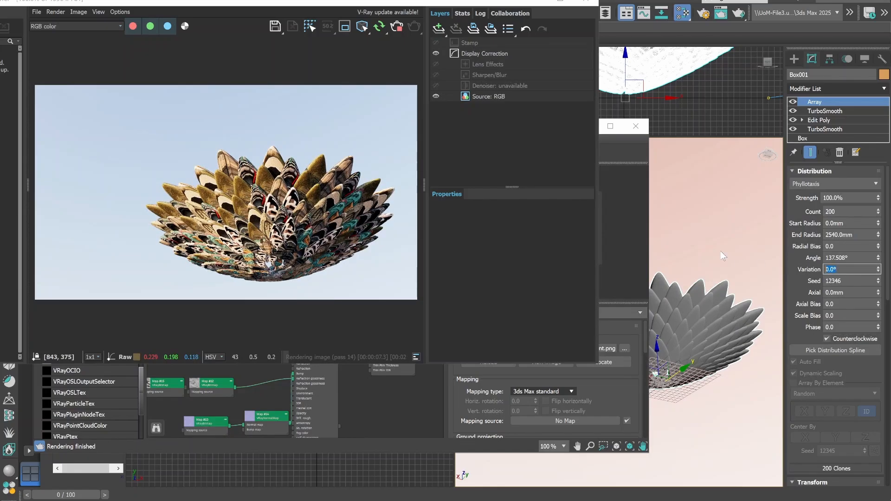
type("50")
key("Return")
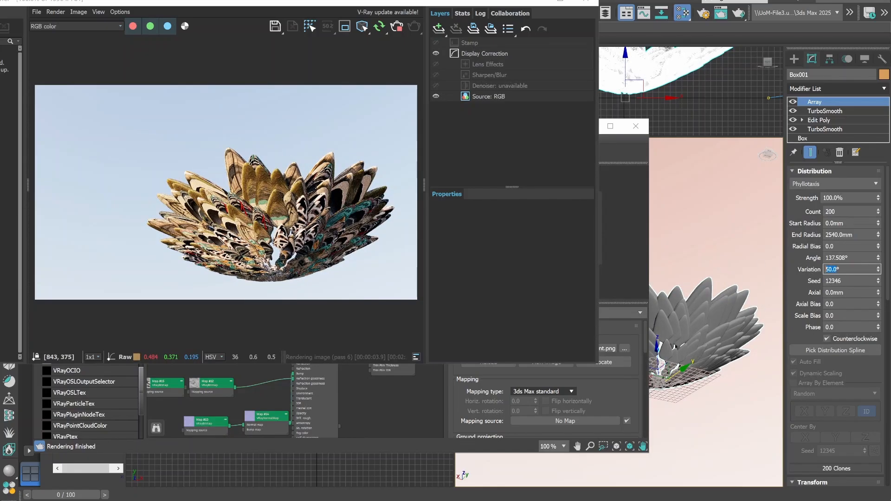
type("80")
key("Return")
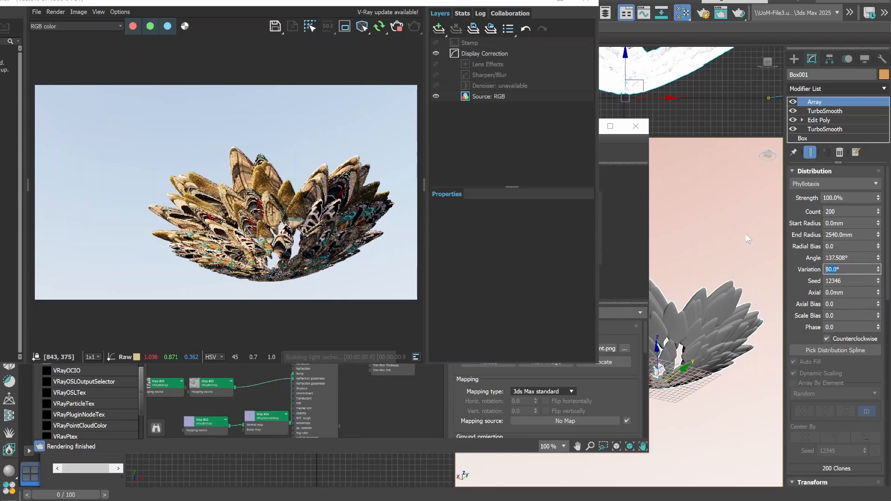
type("0")
key("Return")
Set the phyllotaxis array's clone count to 150.
double_click(831, 211)
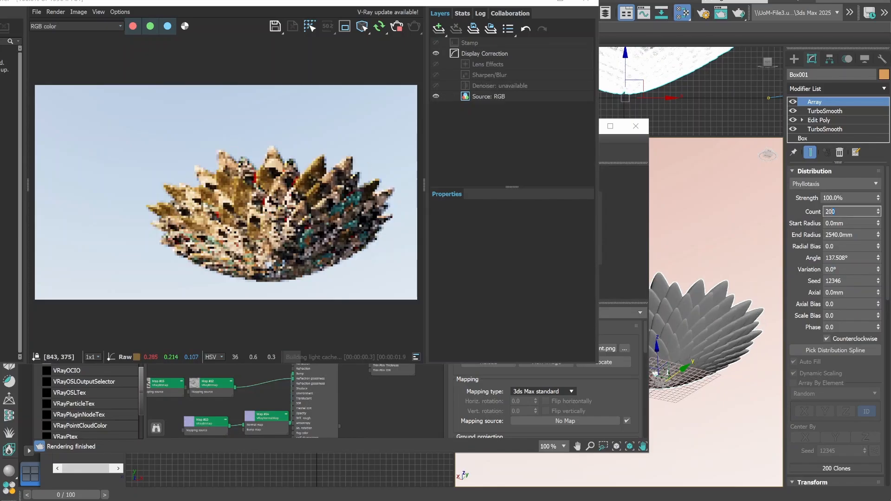
type("150")
key("Return")
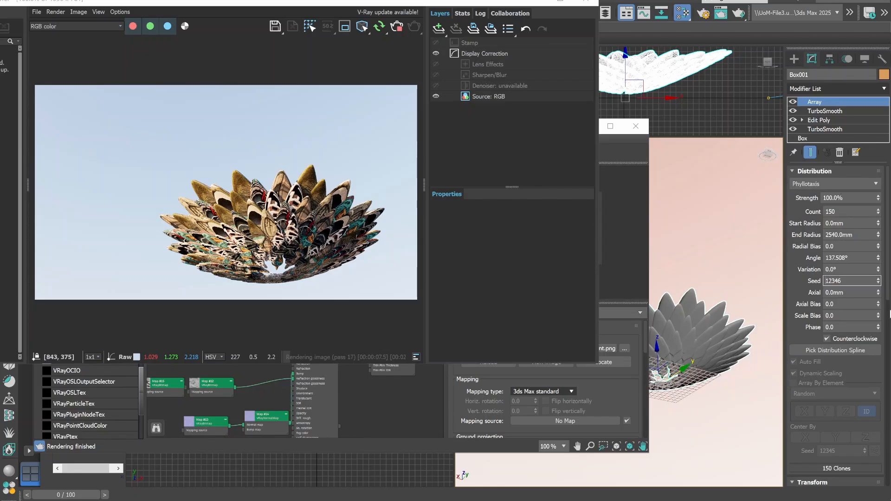
Examine the flower from above in the interactive render and review the array's transform and randomization settings.
scroll(862, 380, "down", 10)
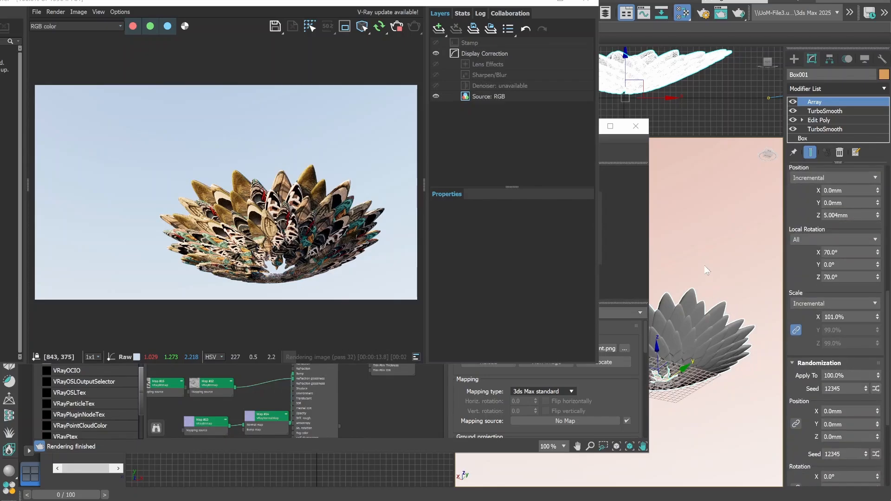
middle_click_drag(706, 270, 705, 275, "alt")
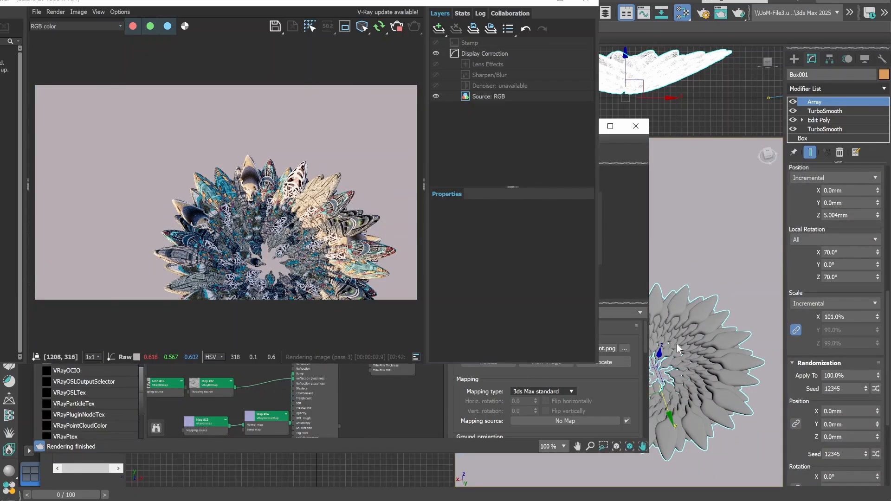
scroll(676, 344, "down", 3)
scroll(683, 438, "up", 3)
scroll(403, 158, "up", 2)
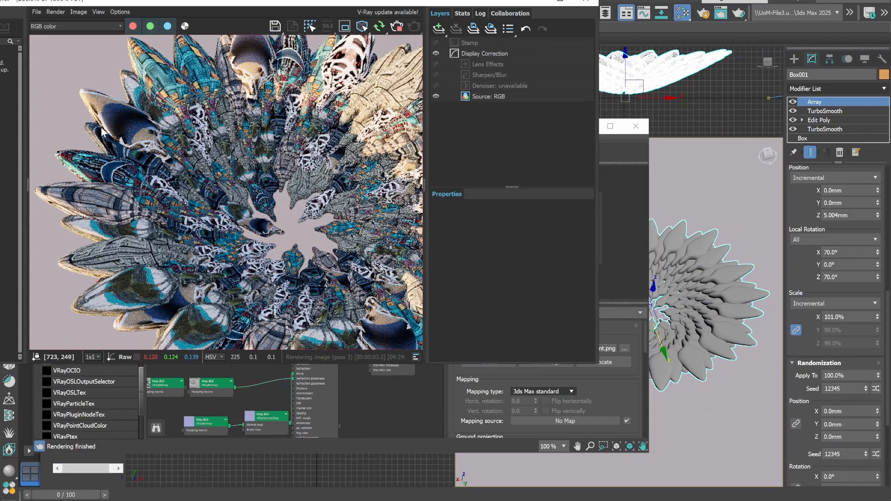
scroll(102, 132, "down", 2)
scroll(823, 340, "down", 2)
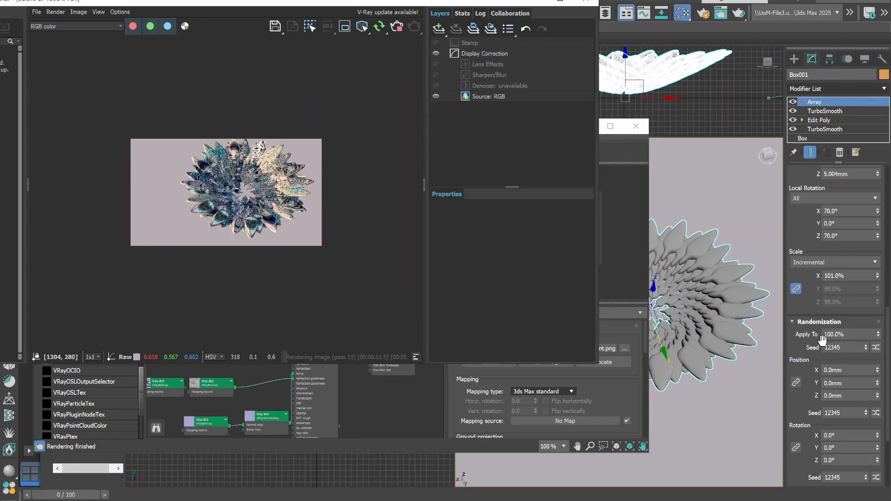
scroll(823, 341, "down", 1)
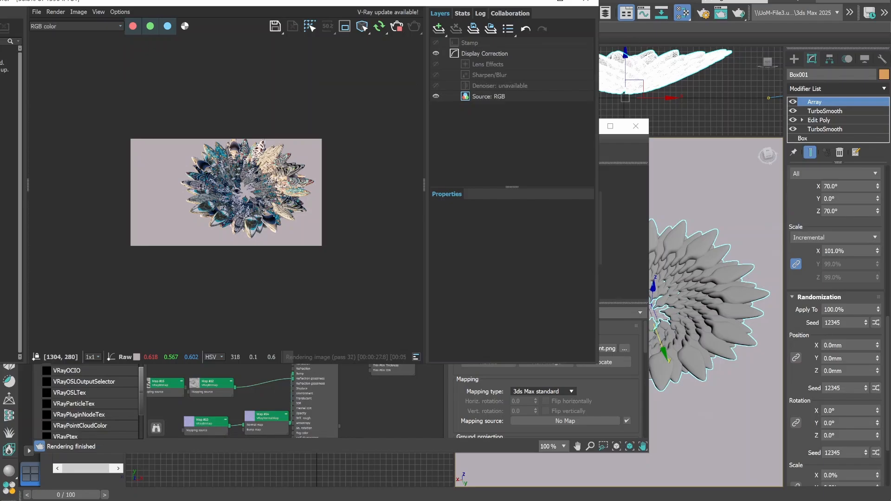
scroll(248, 125, "up", 1)
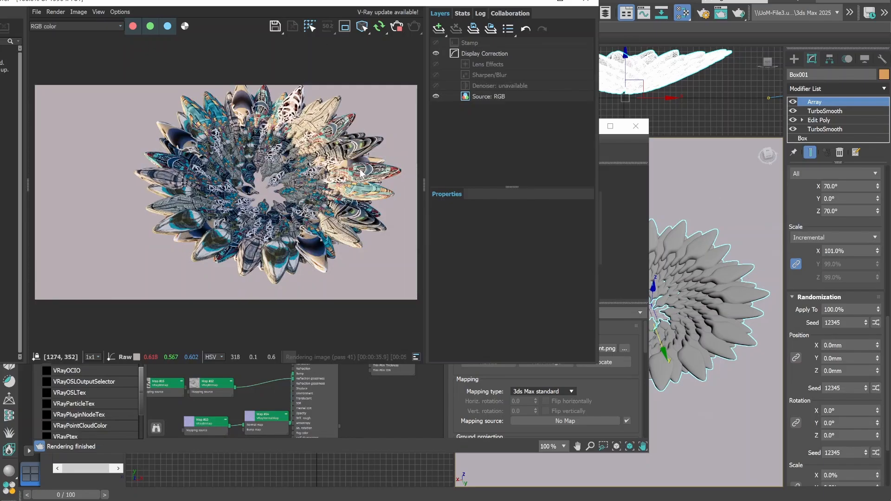
scroll(831, 237, "up", 1)
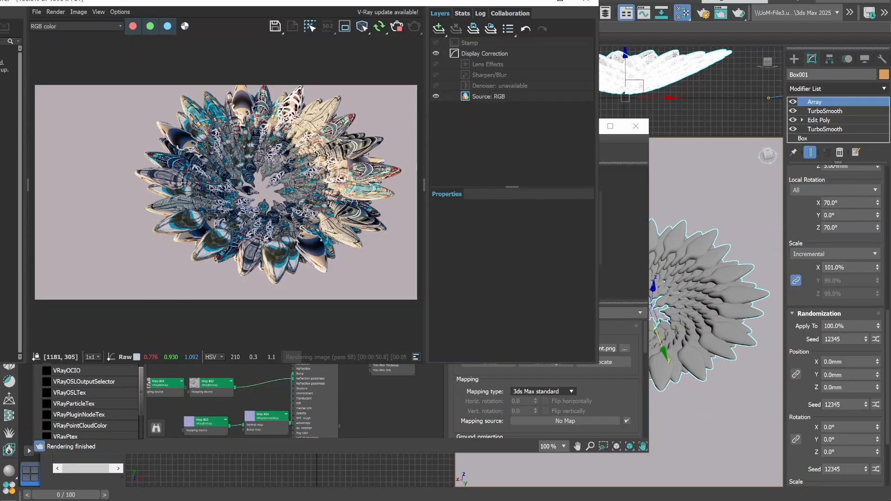
Set the array's incremental Z position offset to 20 mm and check the flower in the render.
left_click(847, 166)
type("20")
key("Return")
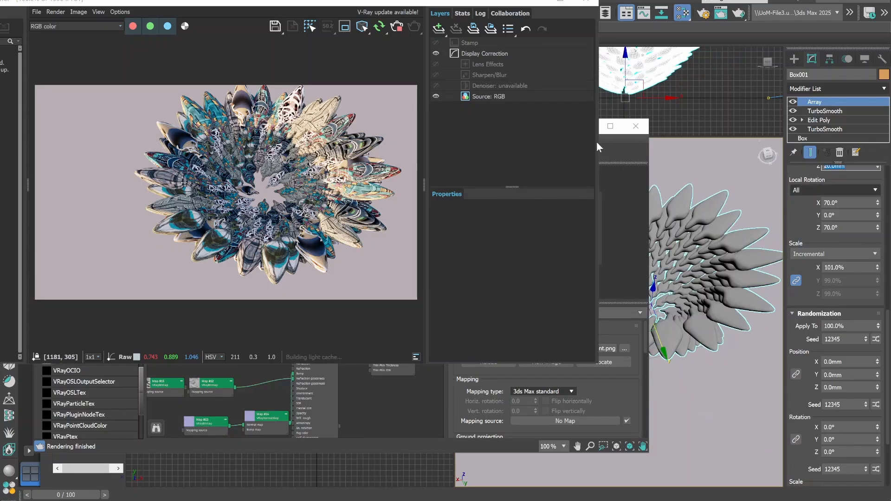
scroll(324, 191, "up", 2)
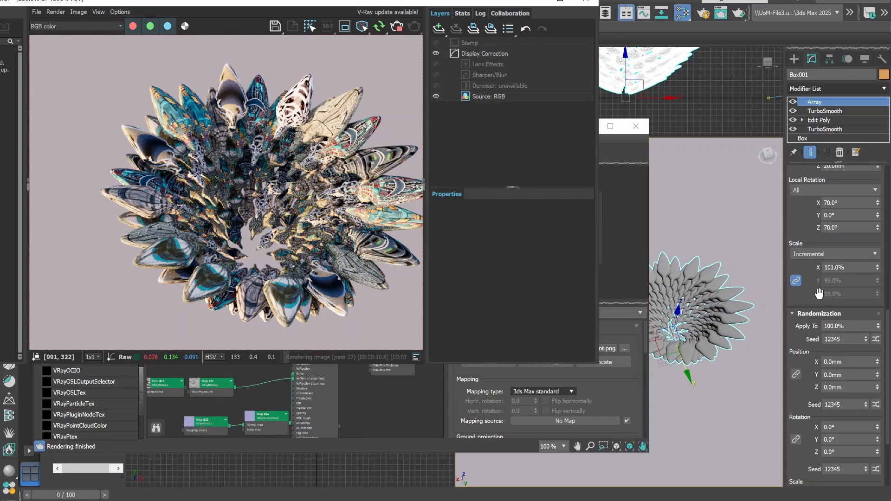
Set the phyllotaxis array's end radius to 4000 mm and its start radius to 50 mm.
scroll(814, 279, "up", 5)
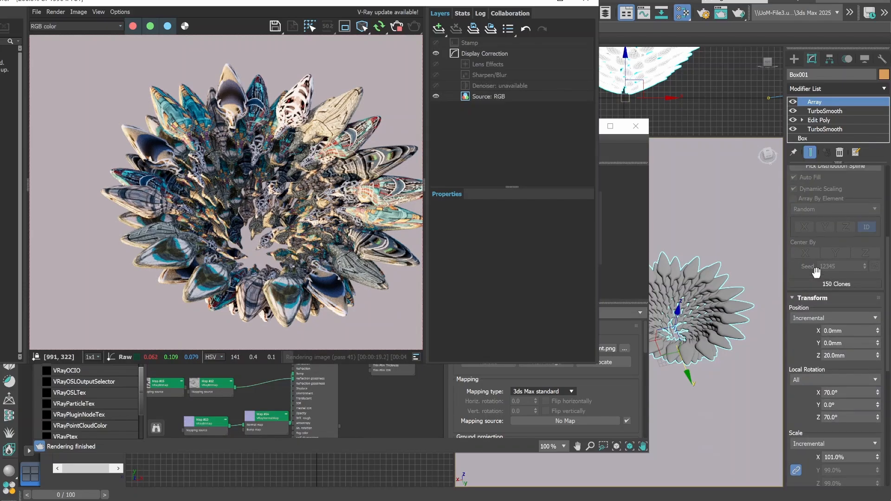
scroll(816, 273, "up", 5)
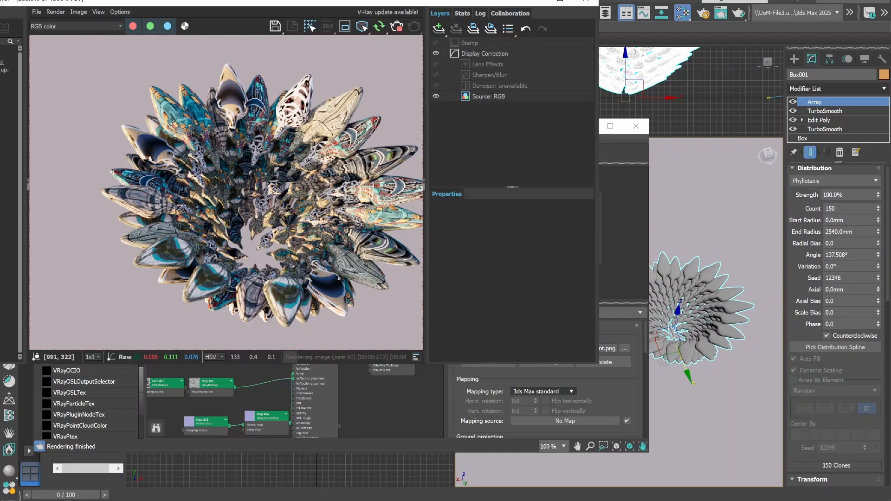
double_click(845, 232)
type("4000")
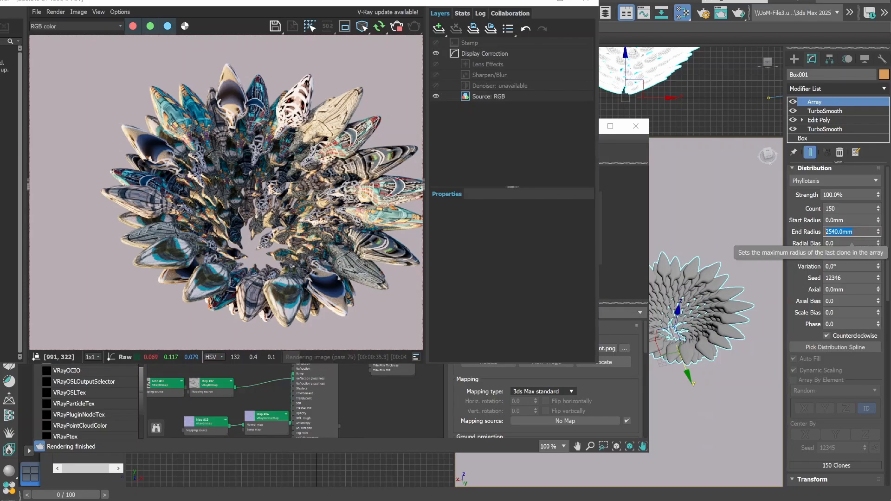
key("Return")
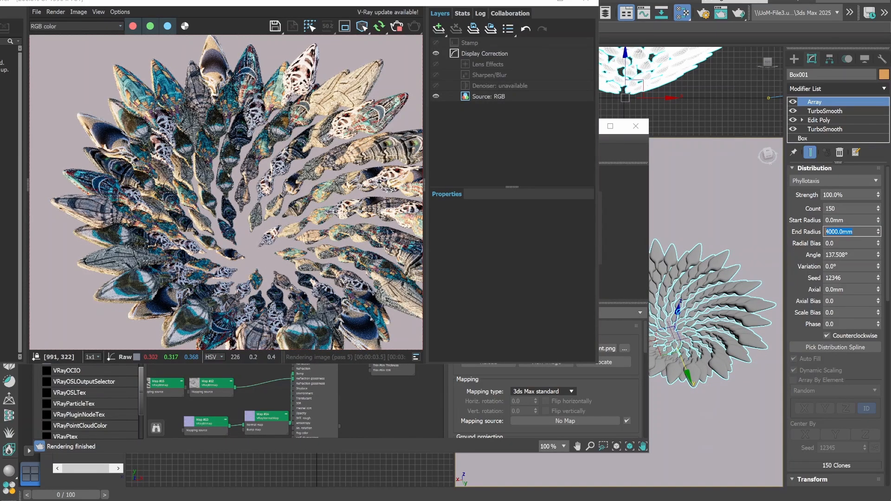
left_click_drag(843, 220, 807, 219)
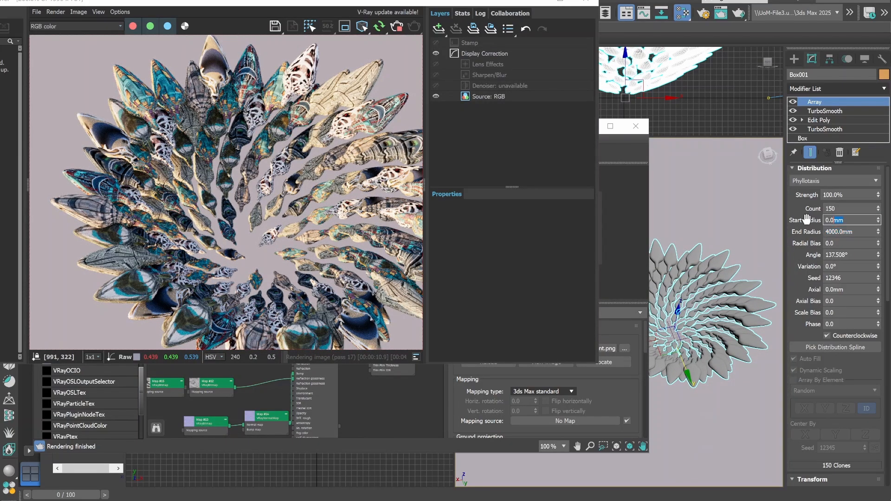
type("50")
key("Return")
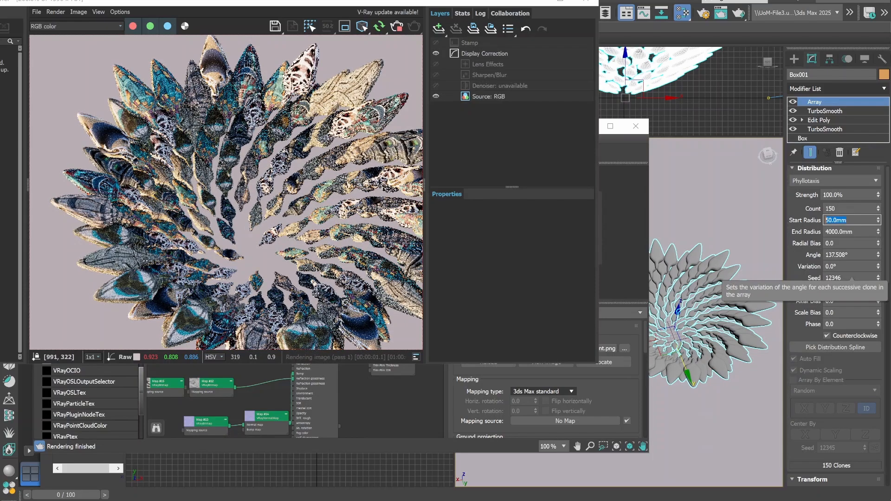
Set the array distribution's seed to 12347 and its axial offset to 40 mm.
left_click(841, 278)
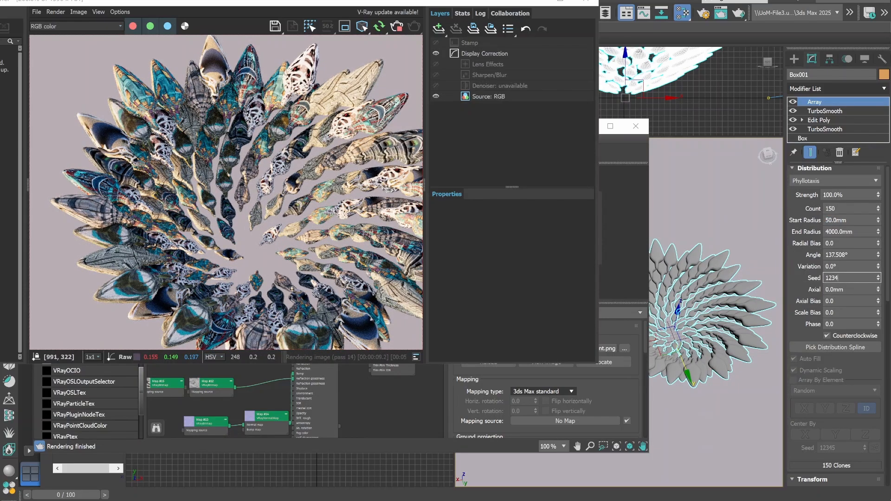
key("Tab")
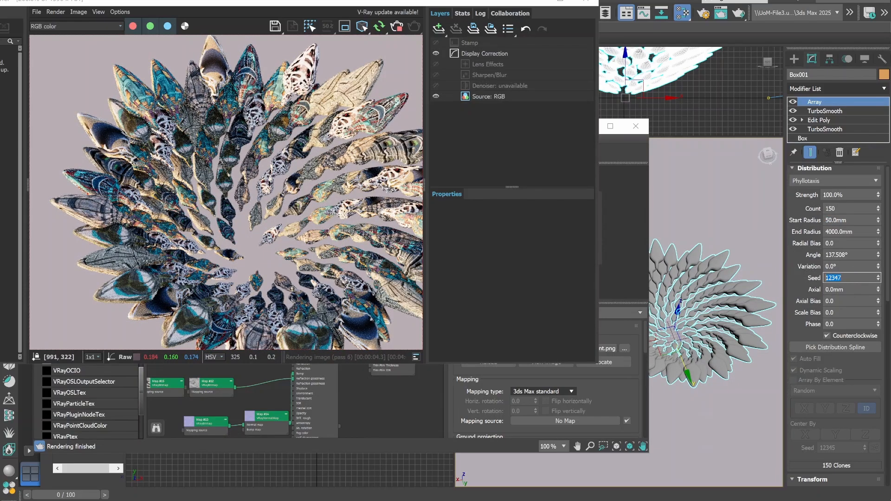
type("40")
key("Return")
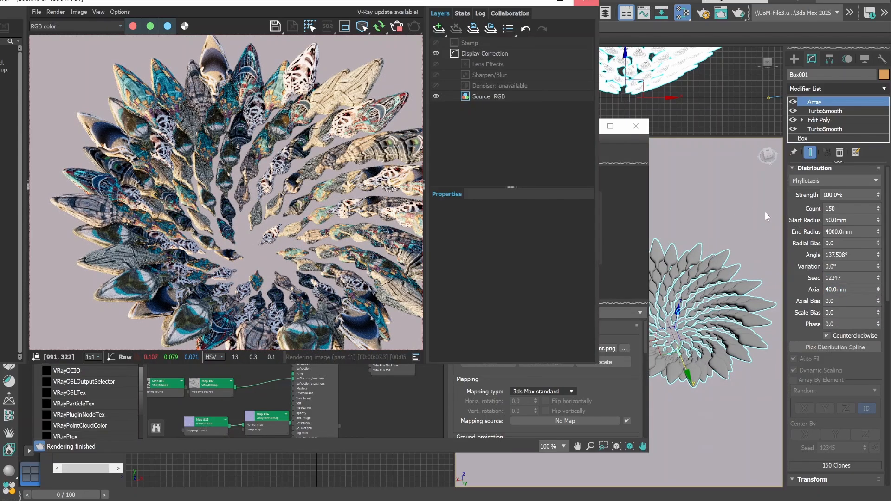
Close the render and material windows and clone the flower as one independent copy offset from the original.
left_click(738, 187)
left_click(636, 126)
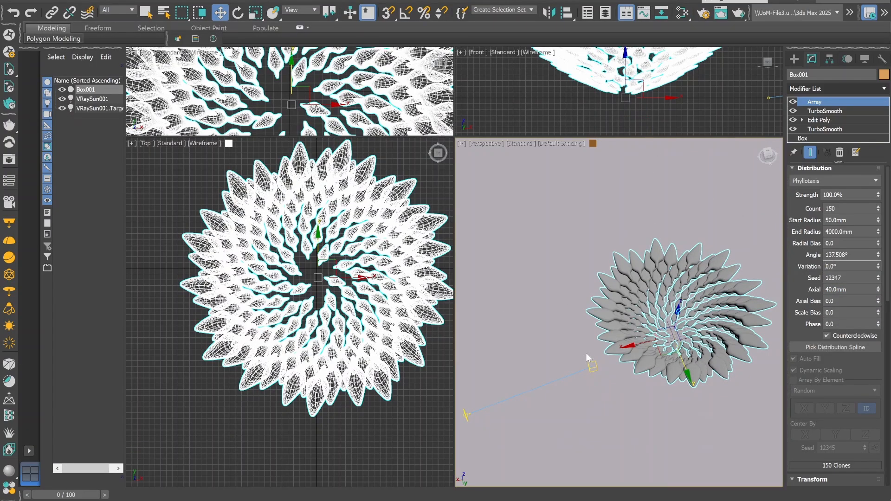
scroll(586, 353, "down", 3)
scroll(563, 108, "down", 5)
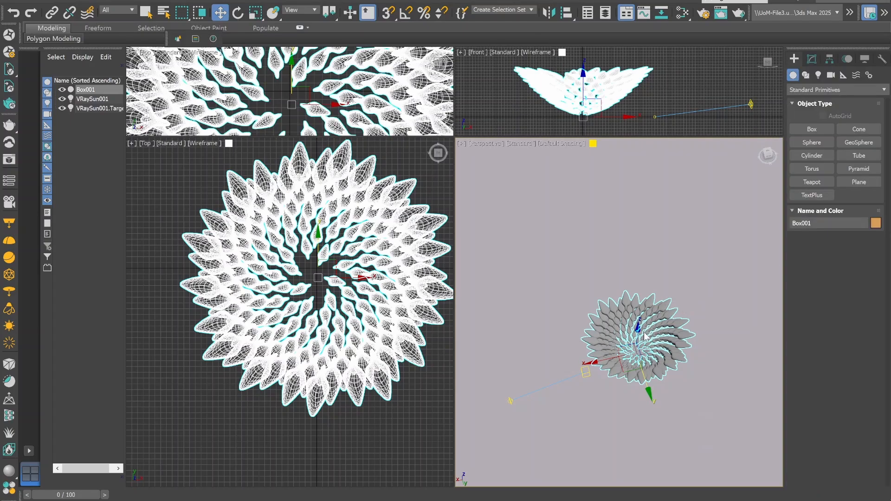
left_click_drag(639, 325, 638, 306, "shift")
left_click_drag(234, 45, 255, 15, "shift")
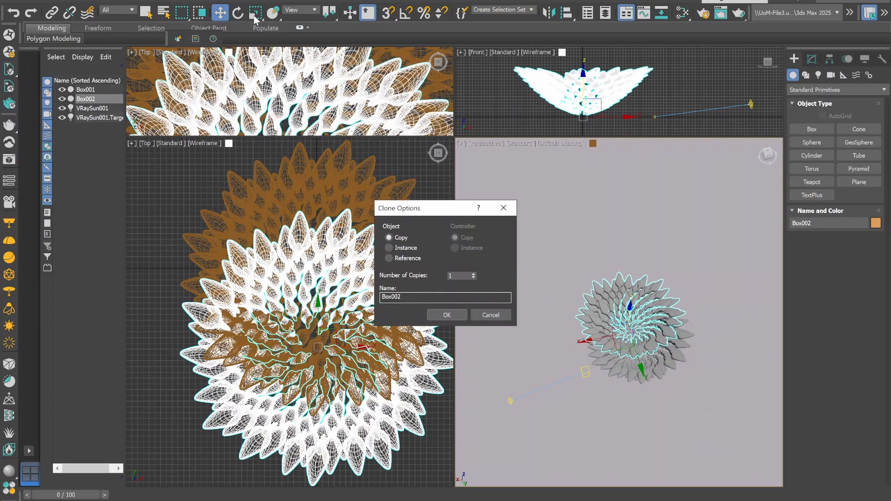
left_click(446, 315)
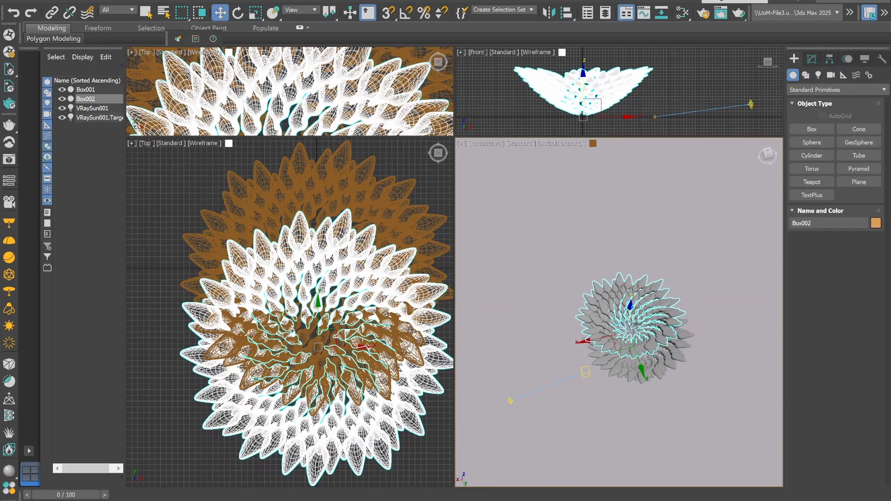
Clone the two flowers as scaled-down copies nested inside the originals and adjust the copies' size.
left_click(255, 12)
mouse_move(626, 362)
left_mouse_down()
mouse_move(645, 367)
mouse_move(699, 286)
mouse_move(668, 394)
left_mouse_up()
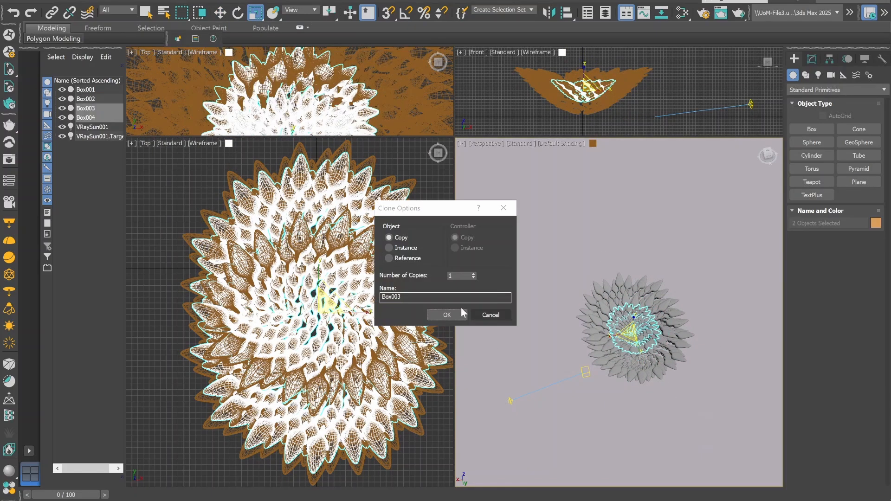
left_click(460, 313)
left_click_drag(656, 348, 652, 329)
scroll(649, 334, "up", 8)
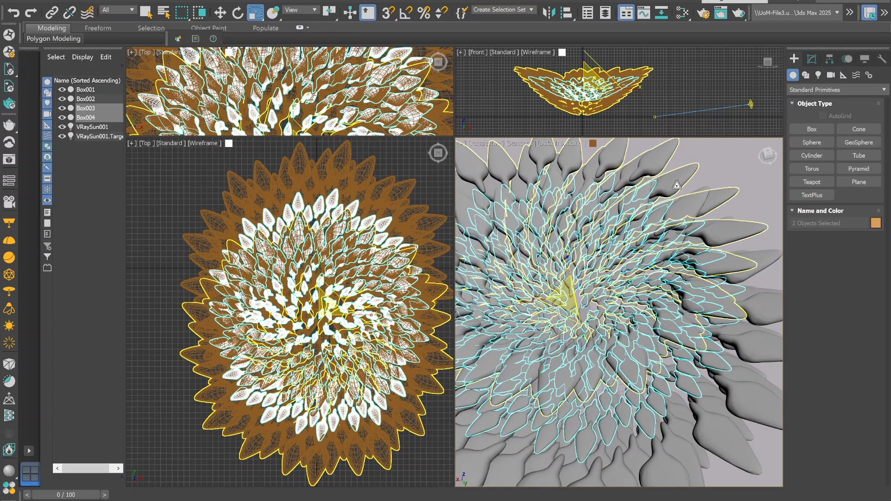
Delete one of the two full-size flowers.
left_click(757, 309)
left_click(649, 341)
key("Delete")
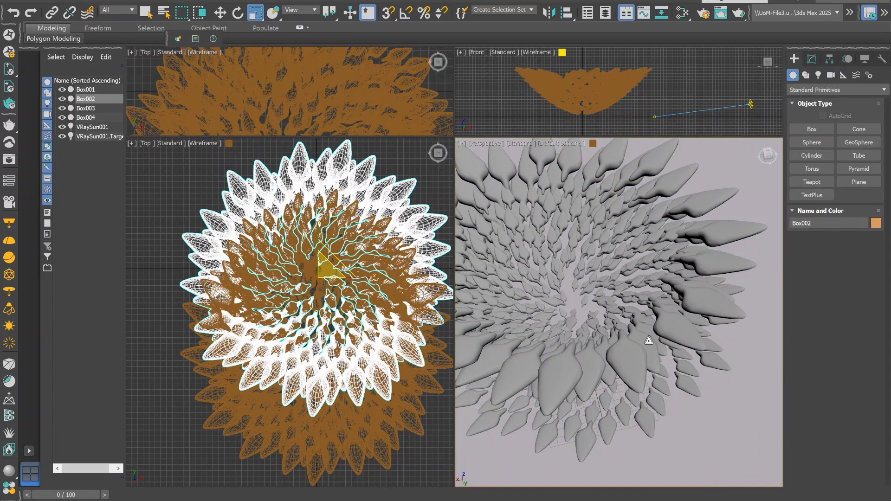
Move the smaller flower Box003 to the centre of the remaining large flower and adjust its height inside it.
middle_click_drag(709, 413, 658, 394, "alt")
scroll(658, 395, "down", 3)
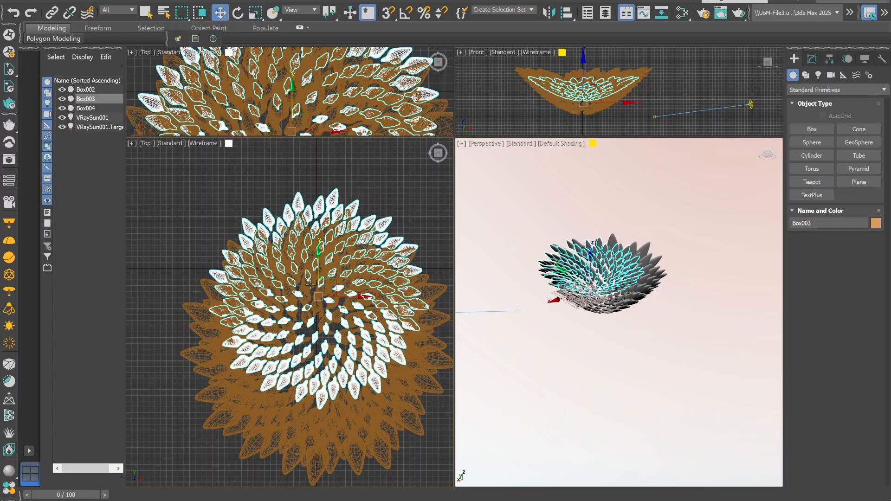
mouse_move(310, 284)
left_mouse_down()
mouse_move(312, 310)
mouse_move(313, 297)
left_mouse_up()
left_click_drag(583, 58, 583, 54)
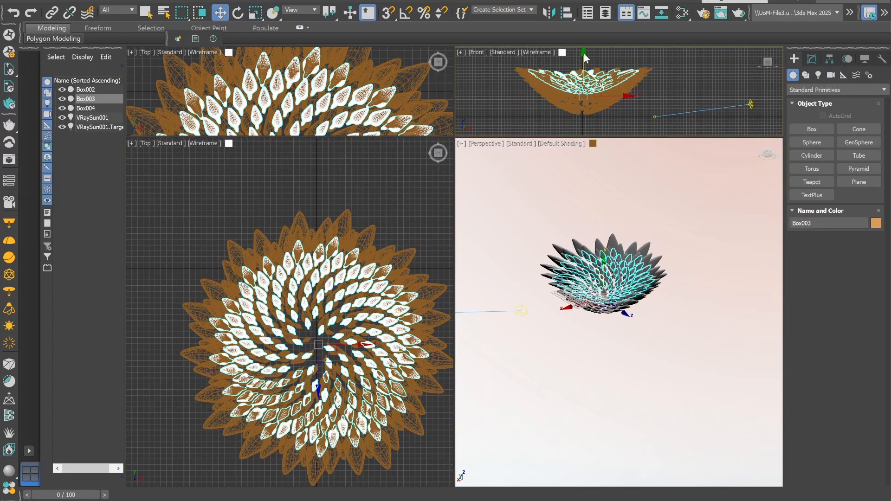
left_click(626, 216)
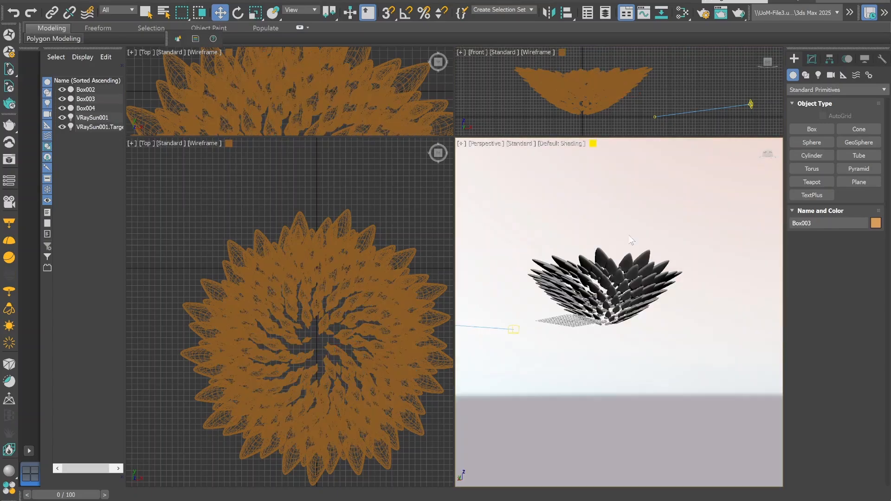
middle_click_drag(626, 216, 630, 265, "alt")
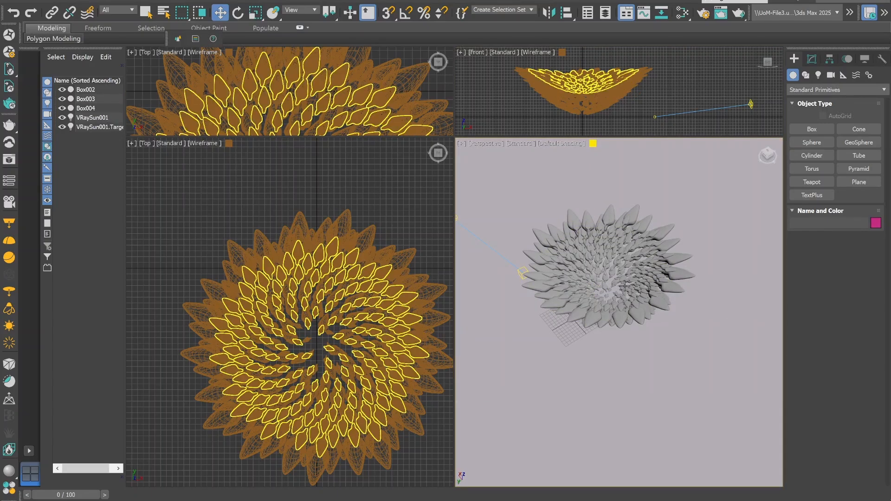